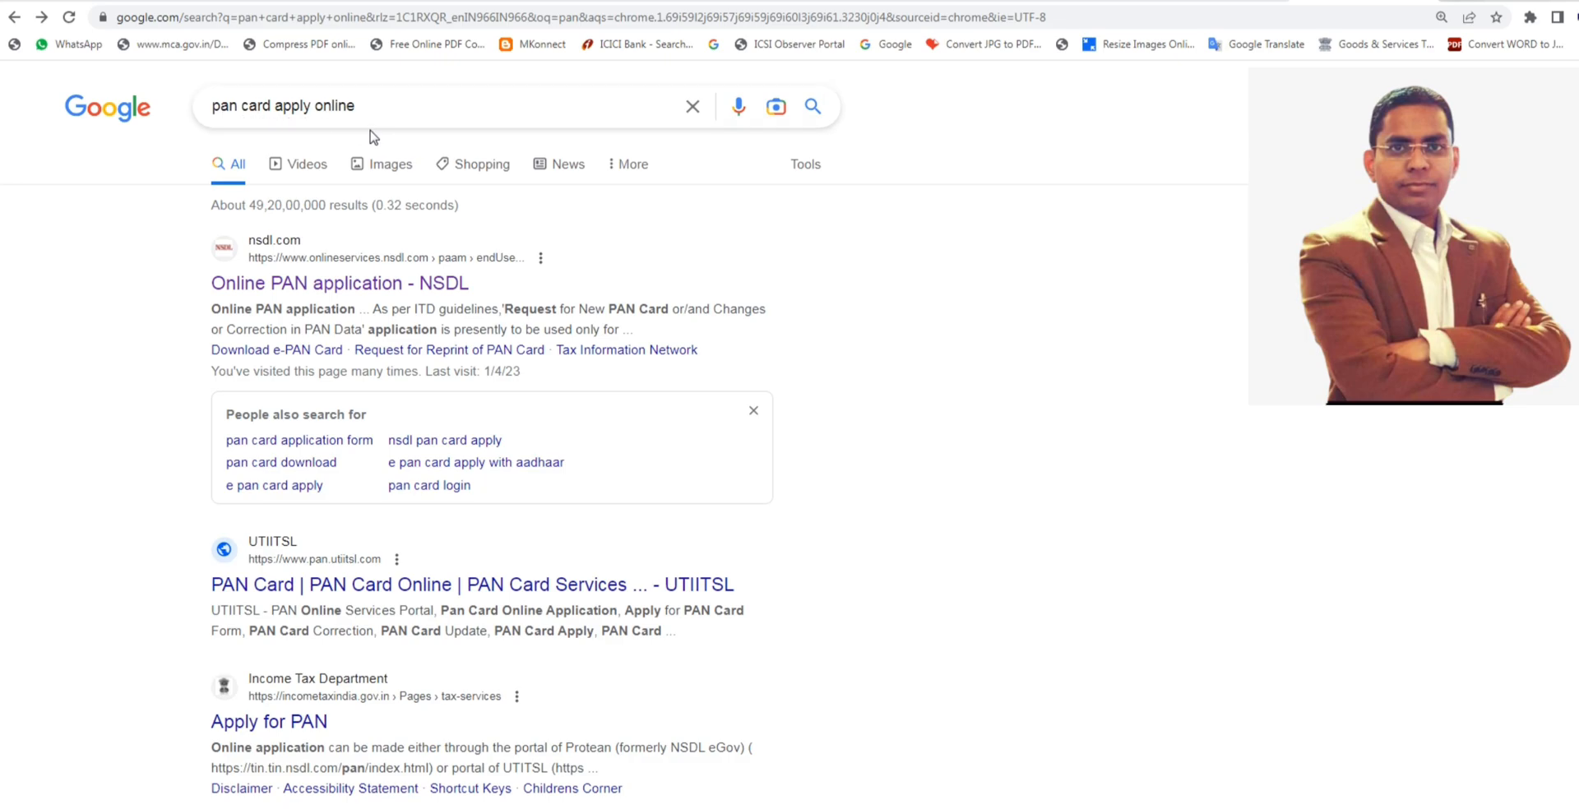
# - Open the NSDL online PAN application and set the application type to New PAN - Indian Citizen (Form 49A) with category FIRM
pyautogui.click(265, 284)
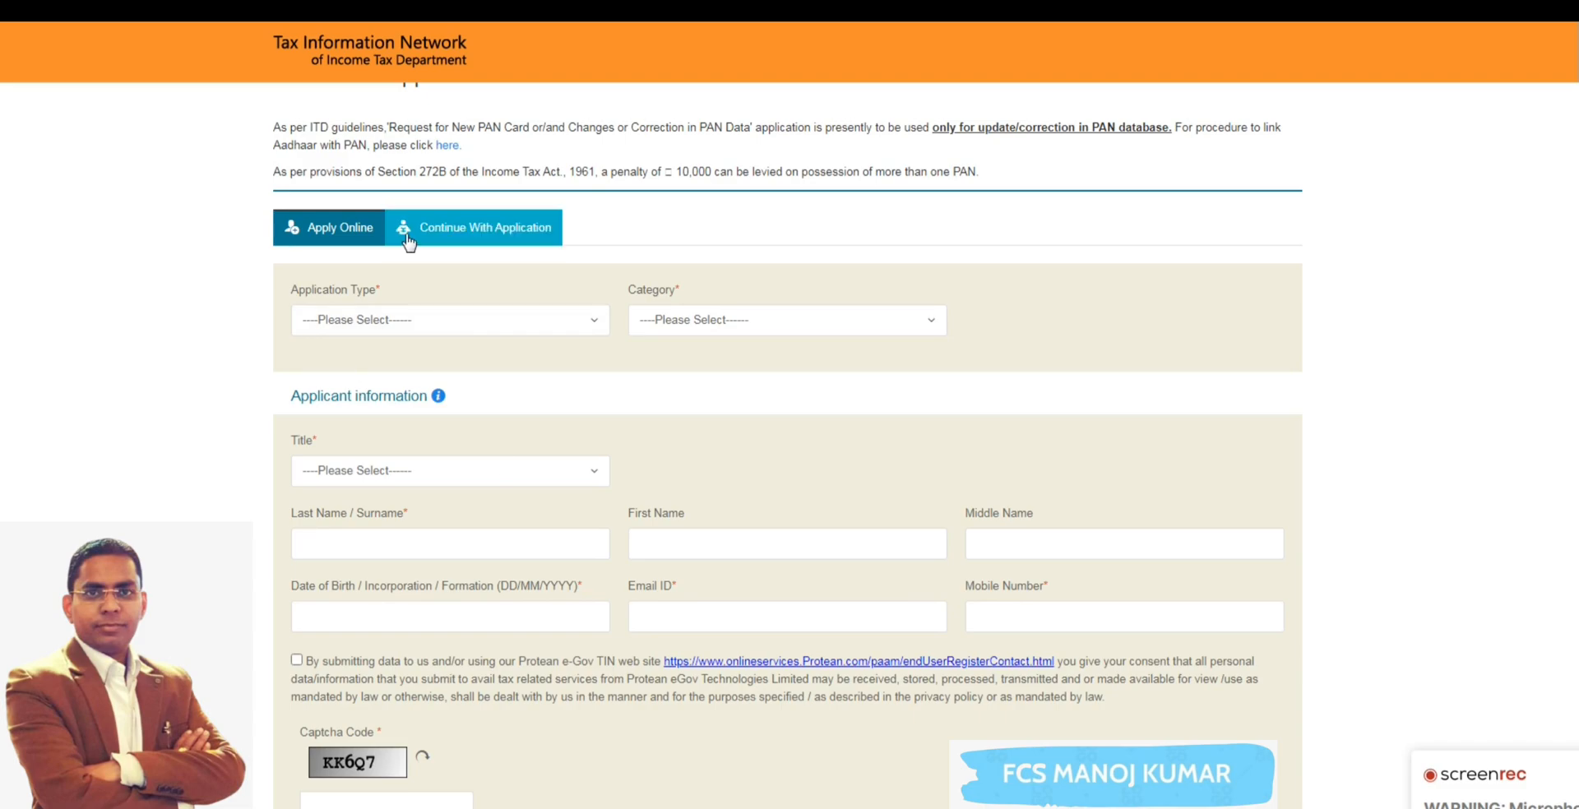
pyautogui.click(368, 324)
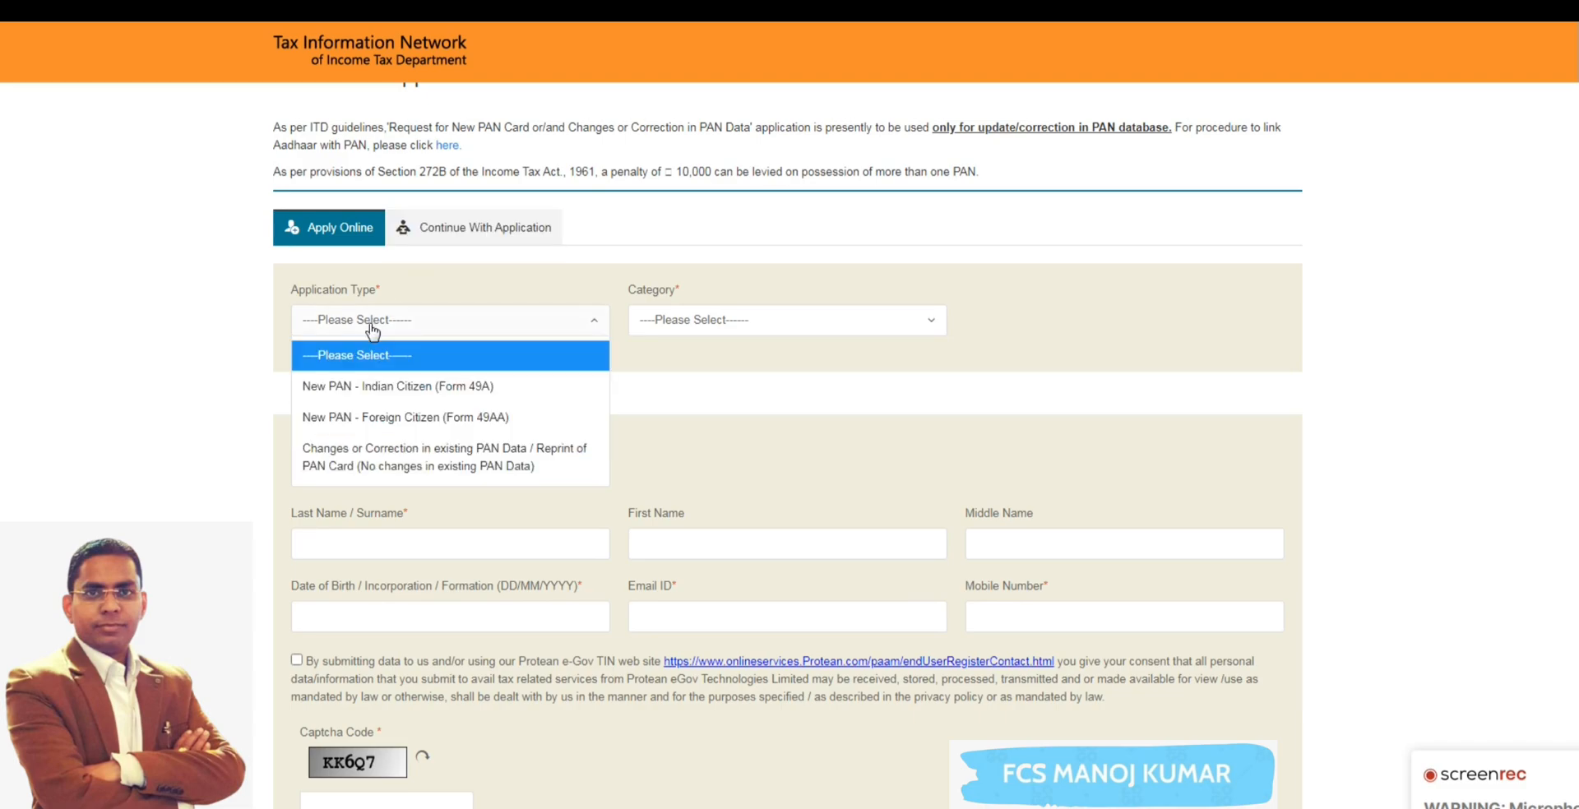
pyautogui.click(387, 398)
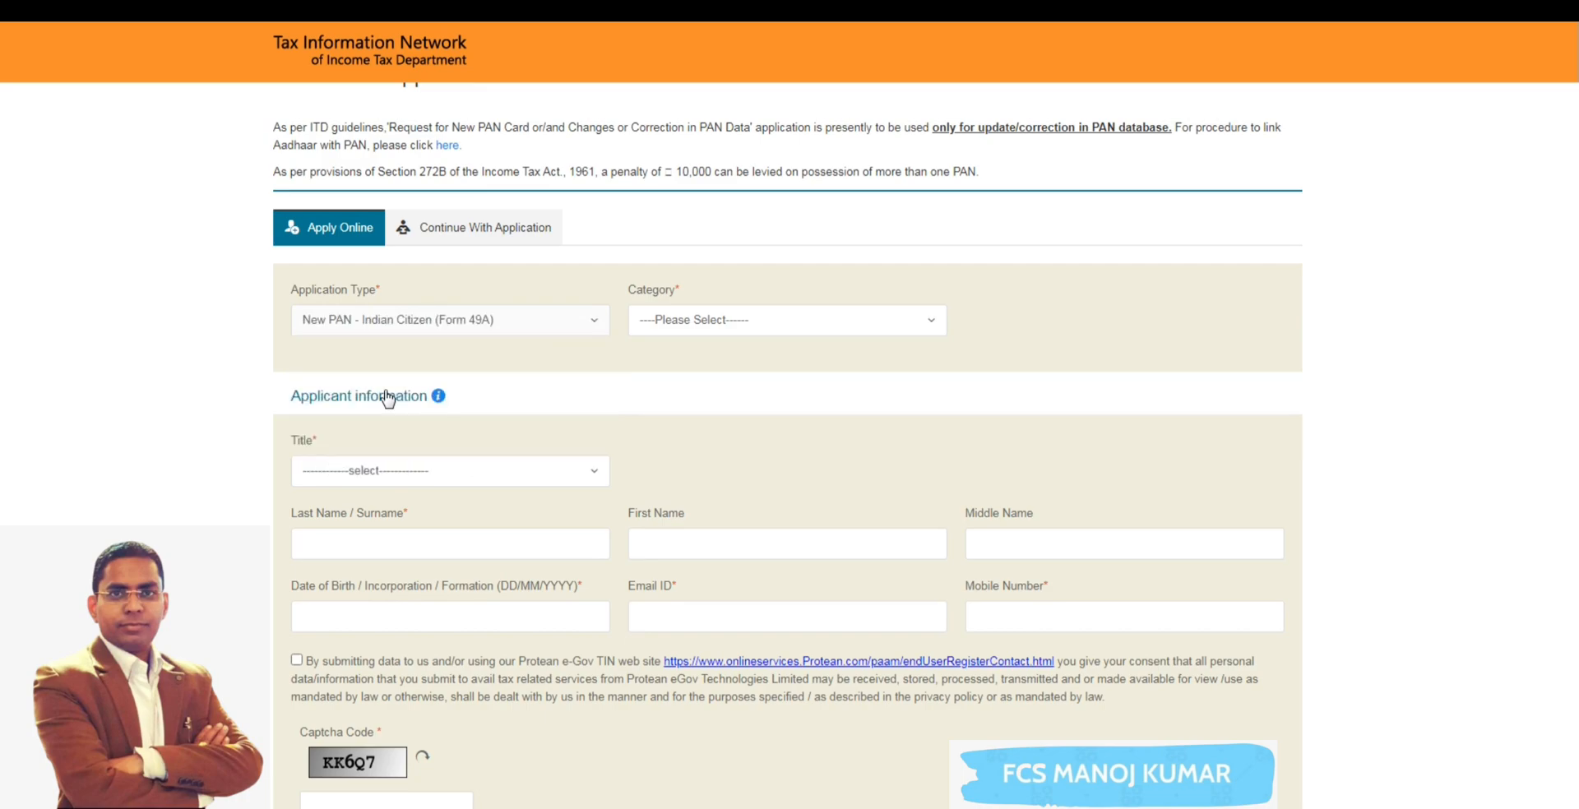
pyautogui.click(695, 327)
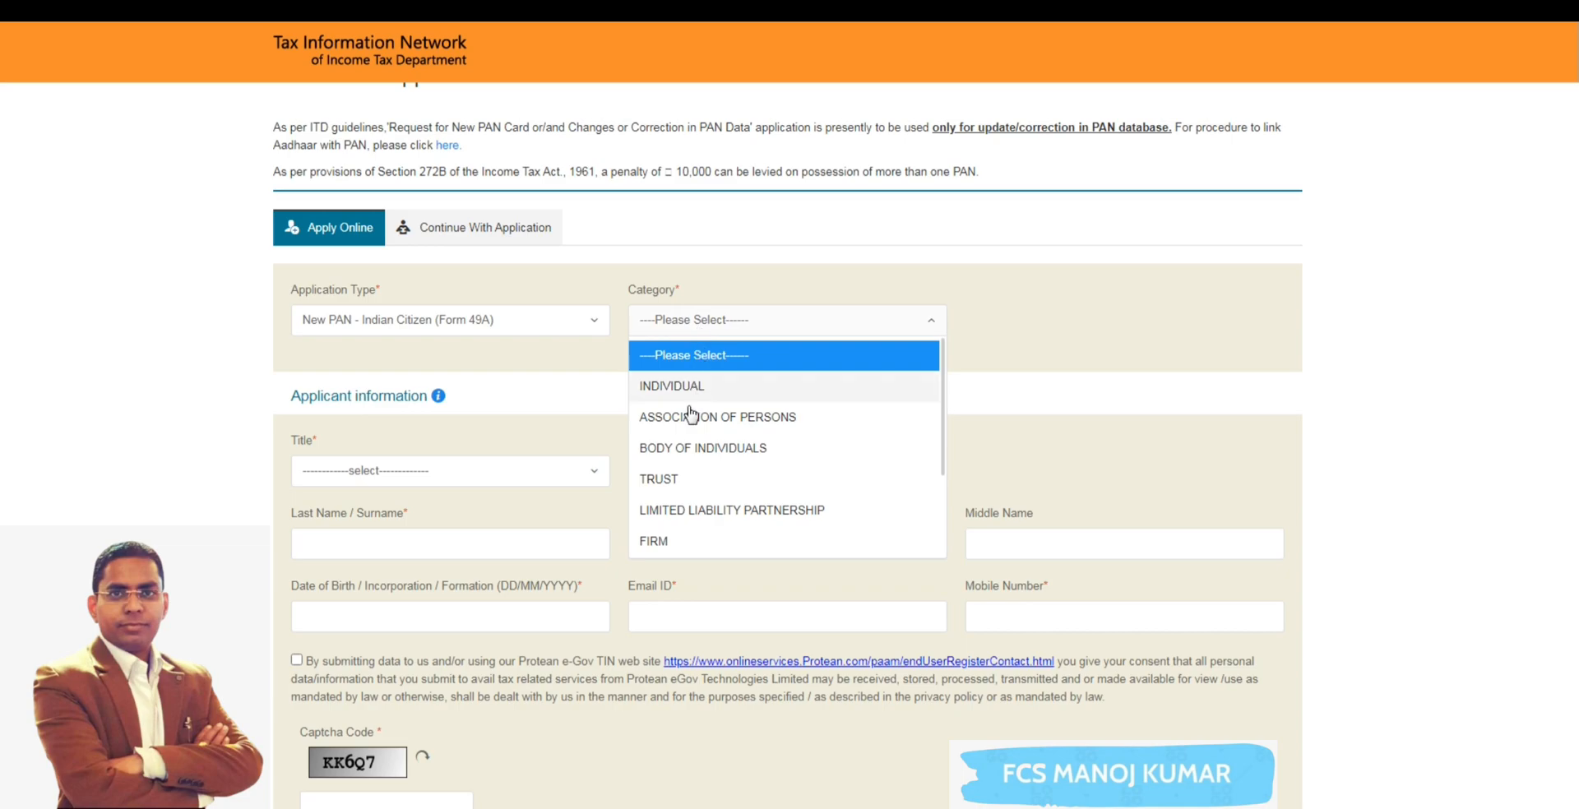
pyautogui.click(679, 540)
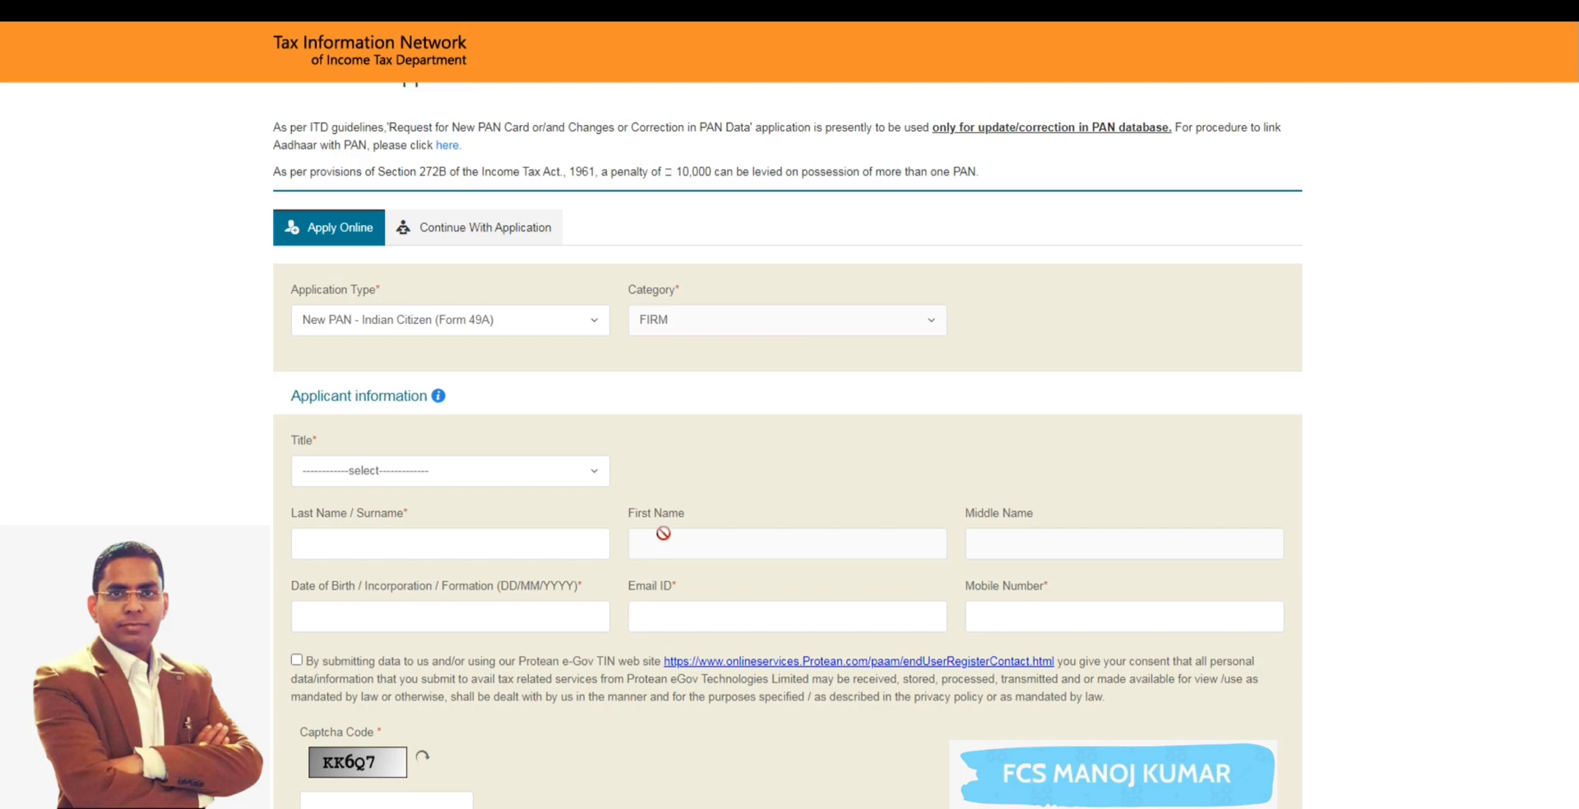
# - Set the applicant's title to M/s and enter the firm's name as the last name
pyautogui.click(418, 477)
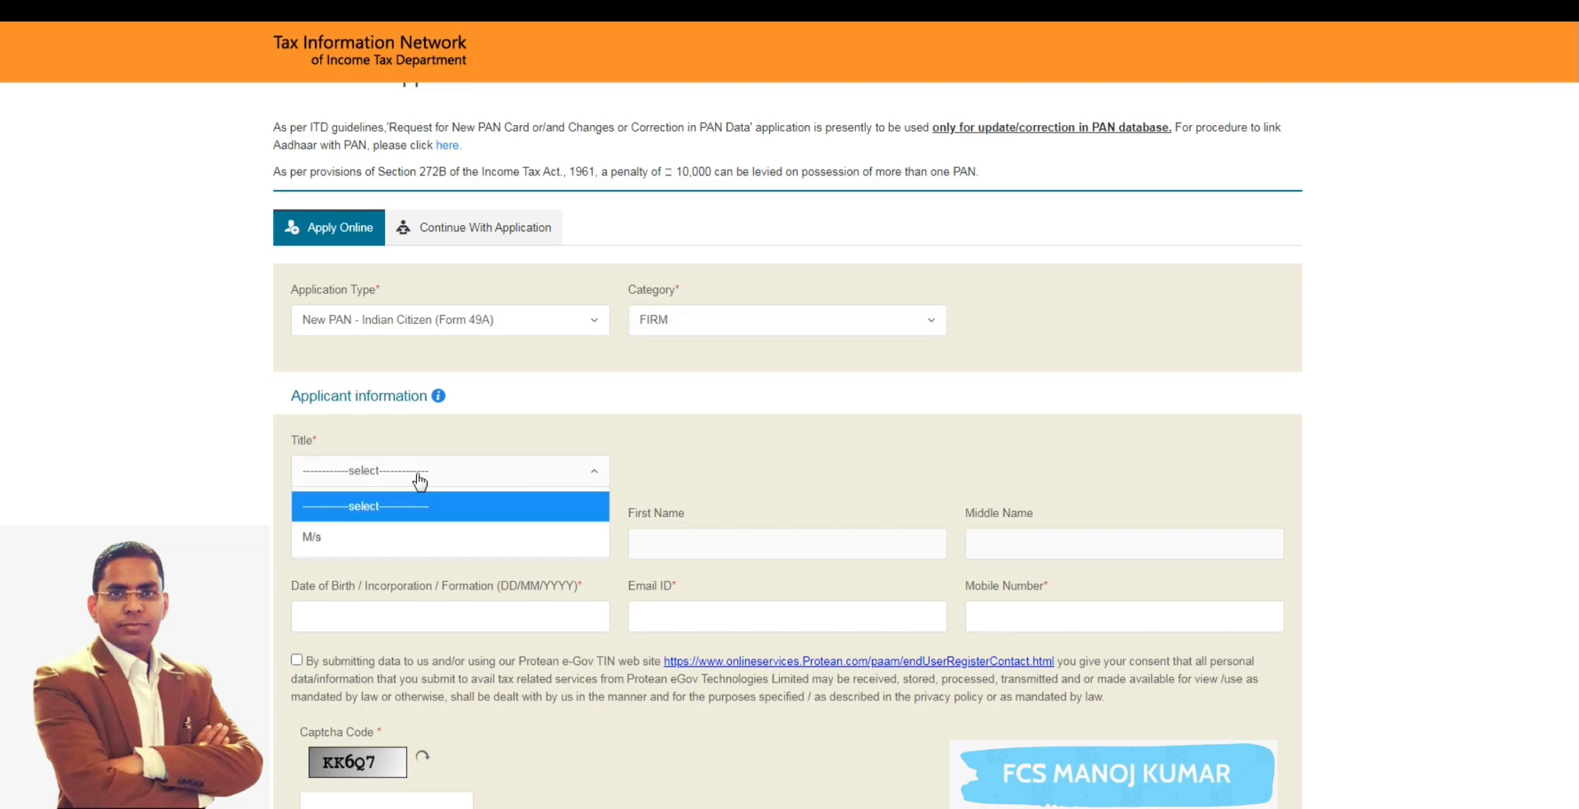
pyautogui.click(382, 536)
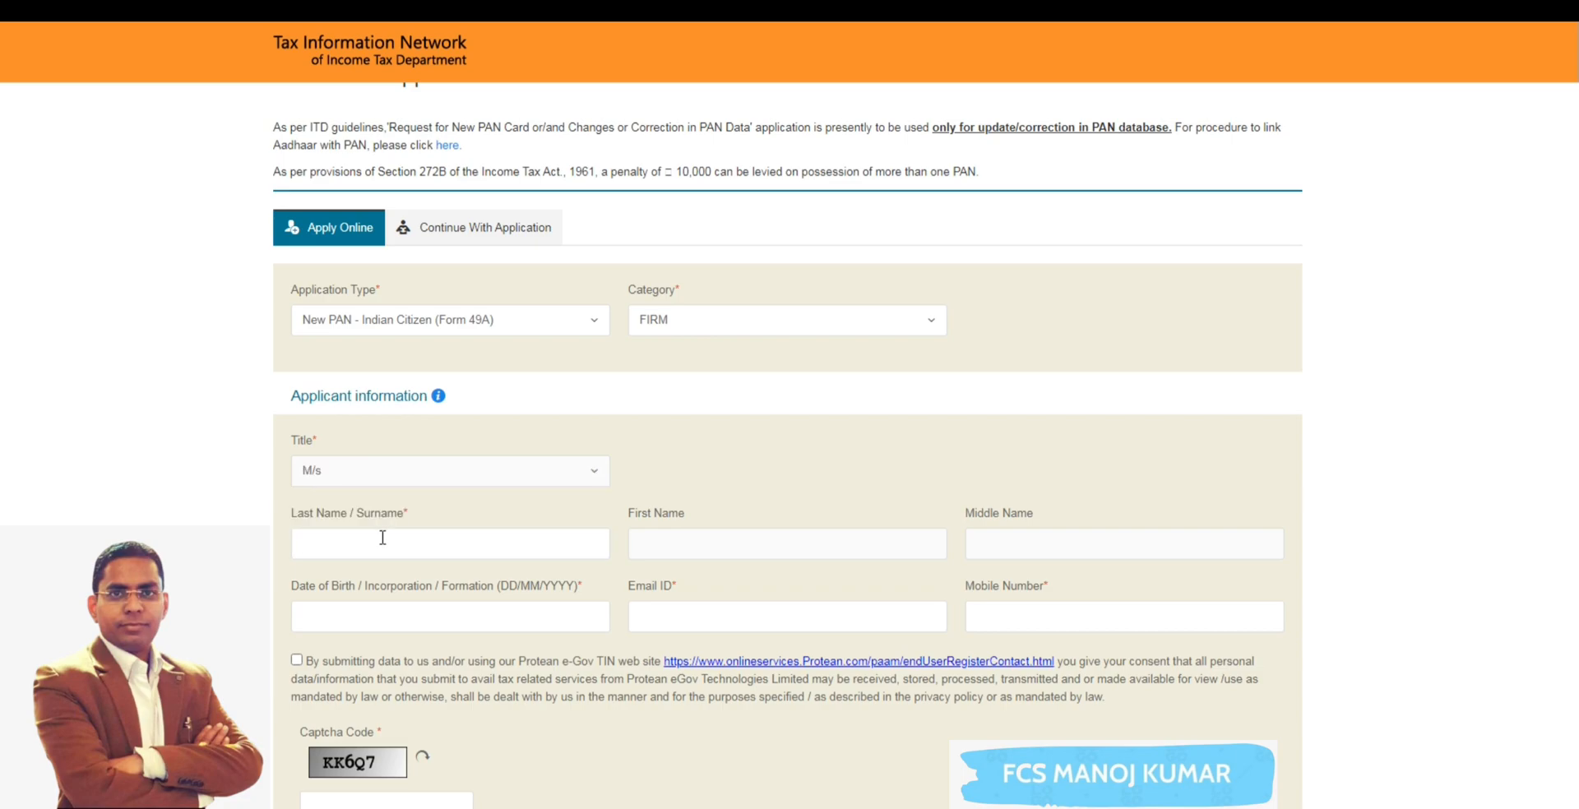
pyautogui.click(540, 546)
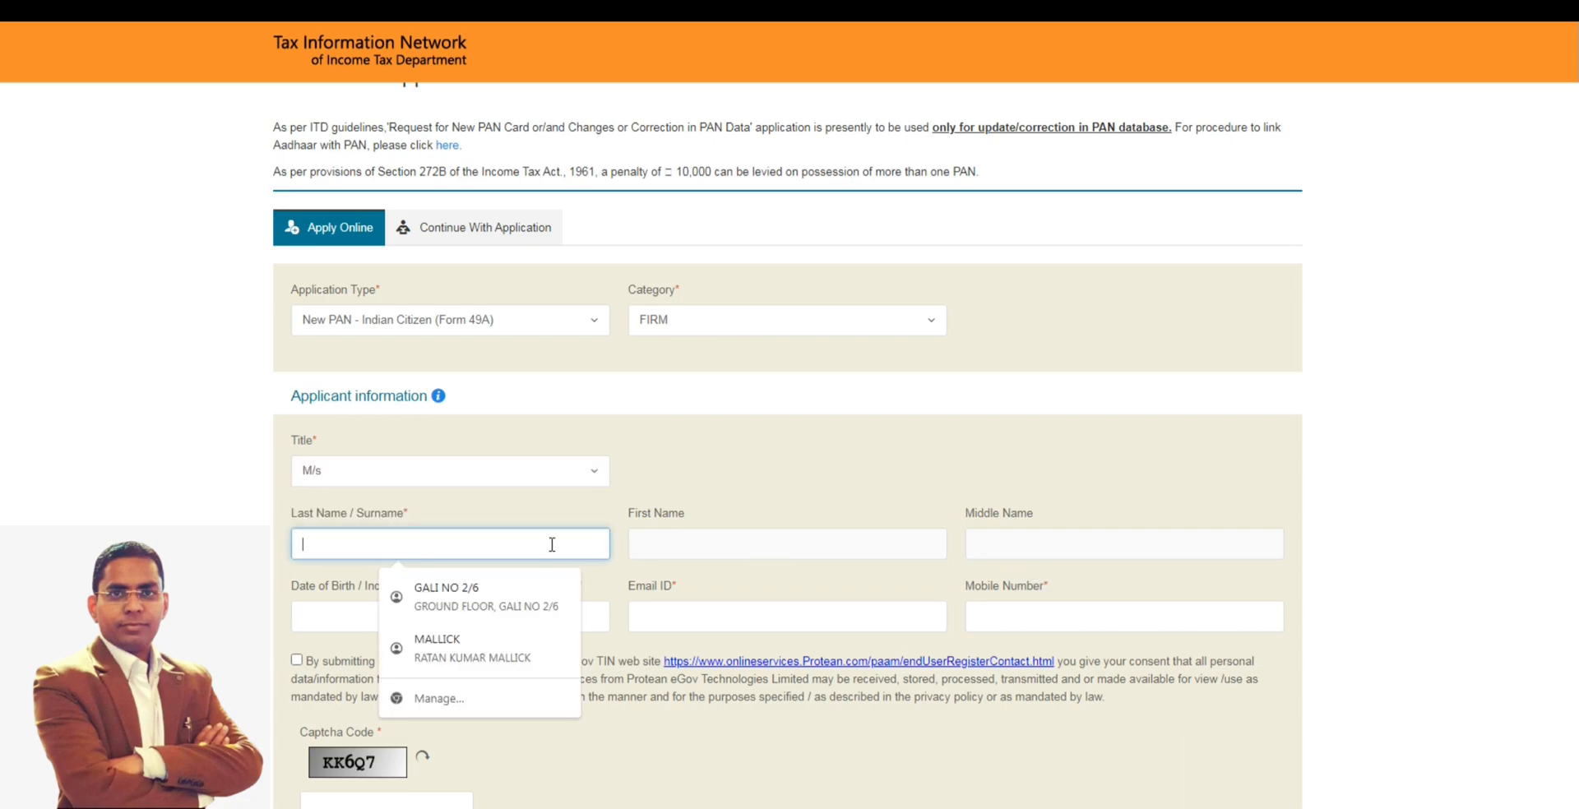
pyautogui.click(702, 541)
pyautogui.click(460, 535)
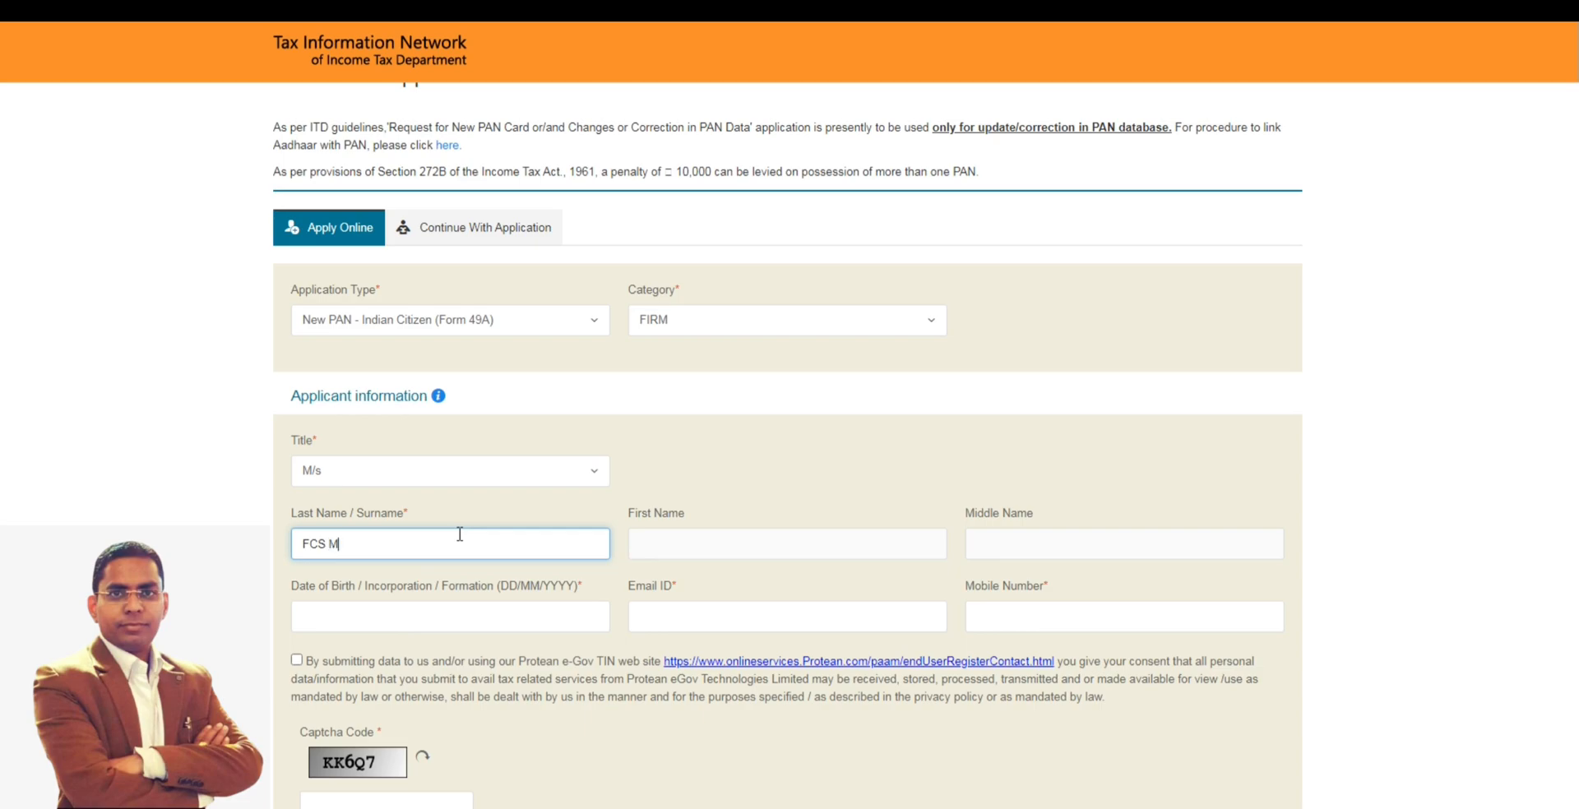
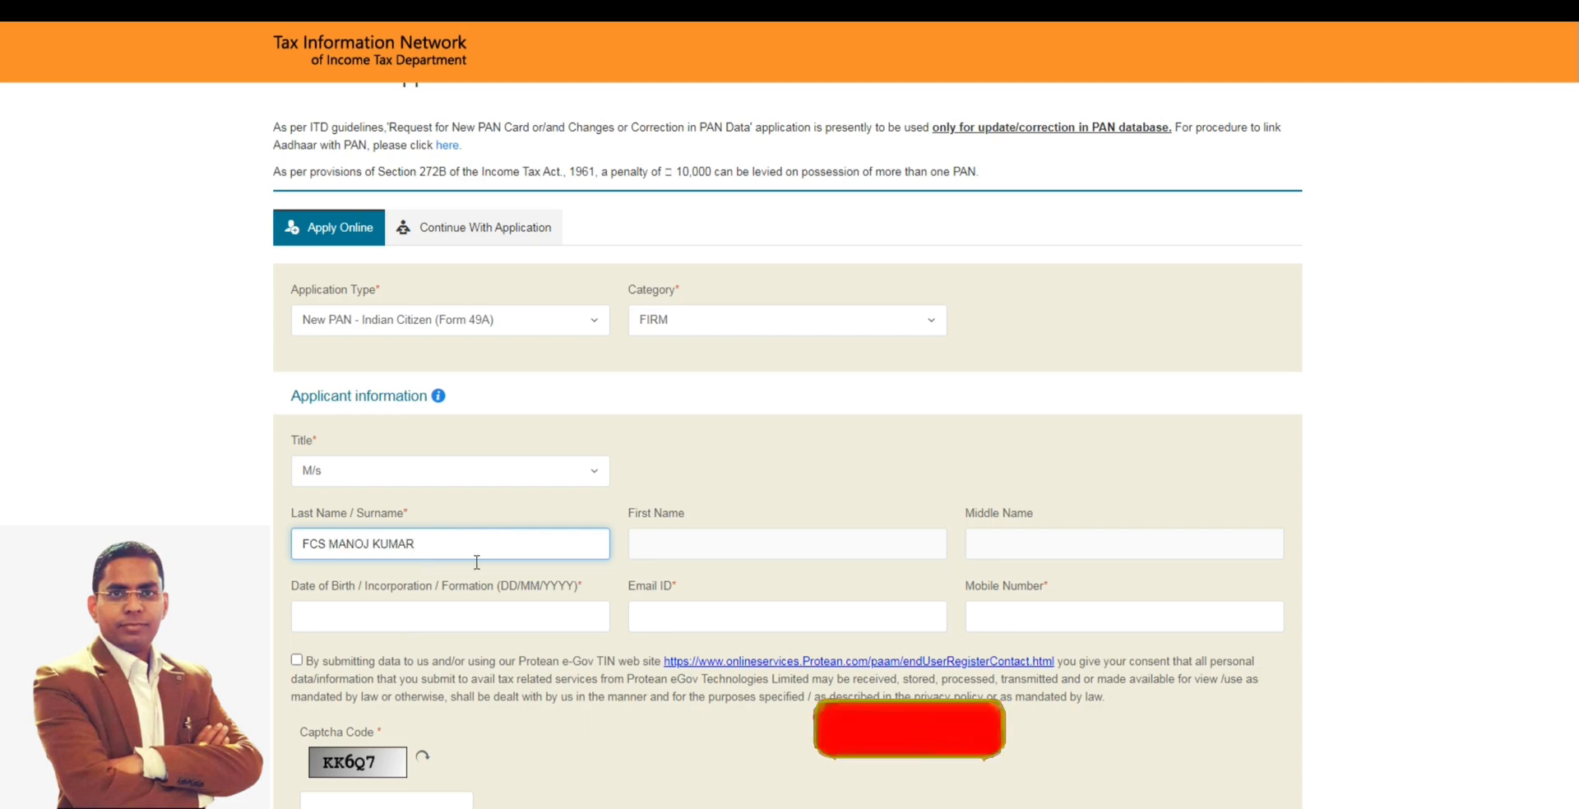
# - Enter 01/04/2023 as the firm's date of incorporation or formation
pyautogui.click(438, 615)
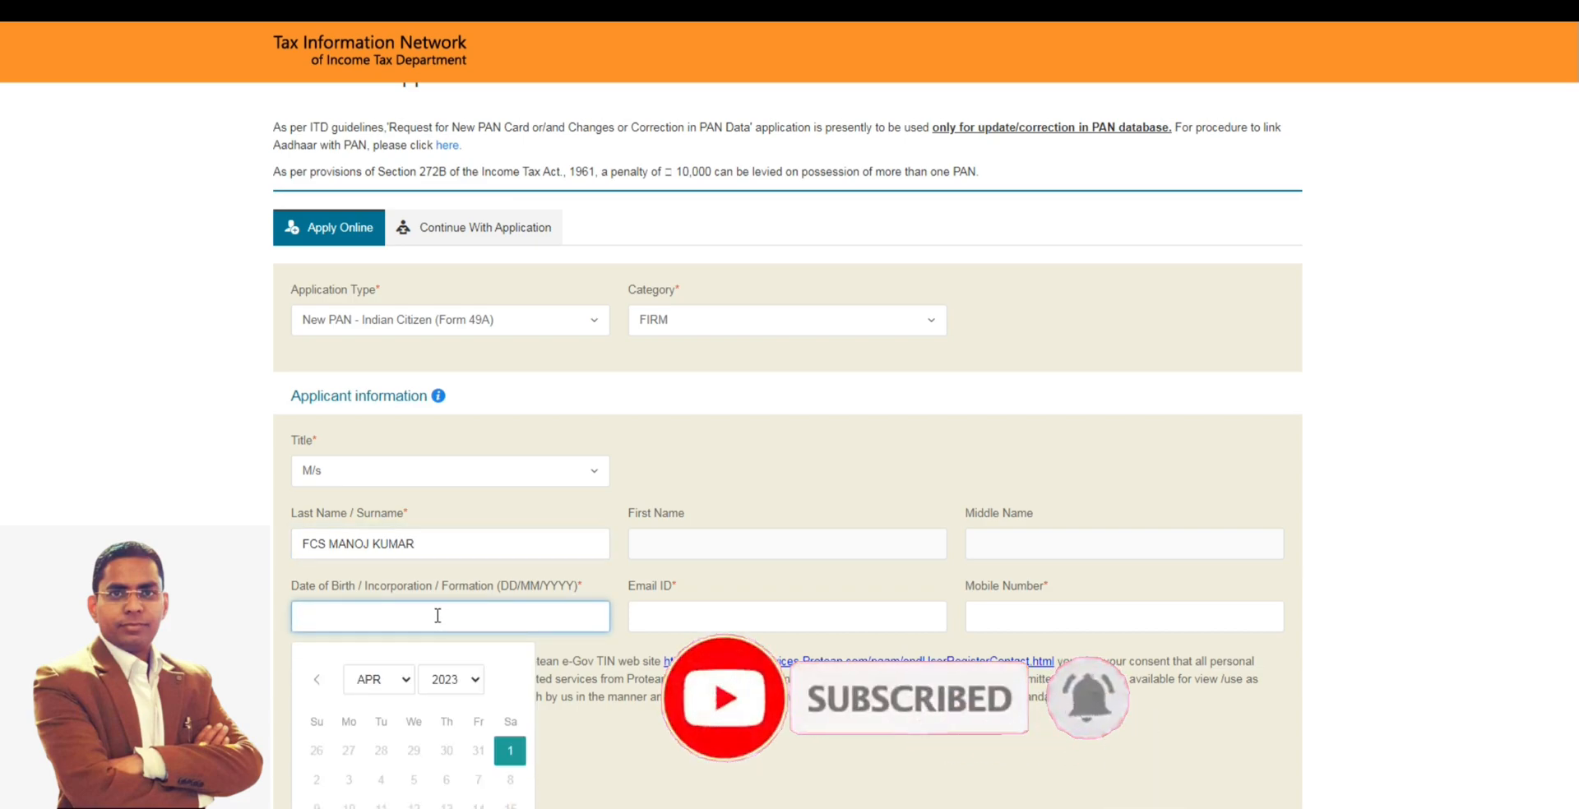
pyautogui.write('01/04')
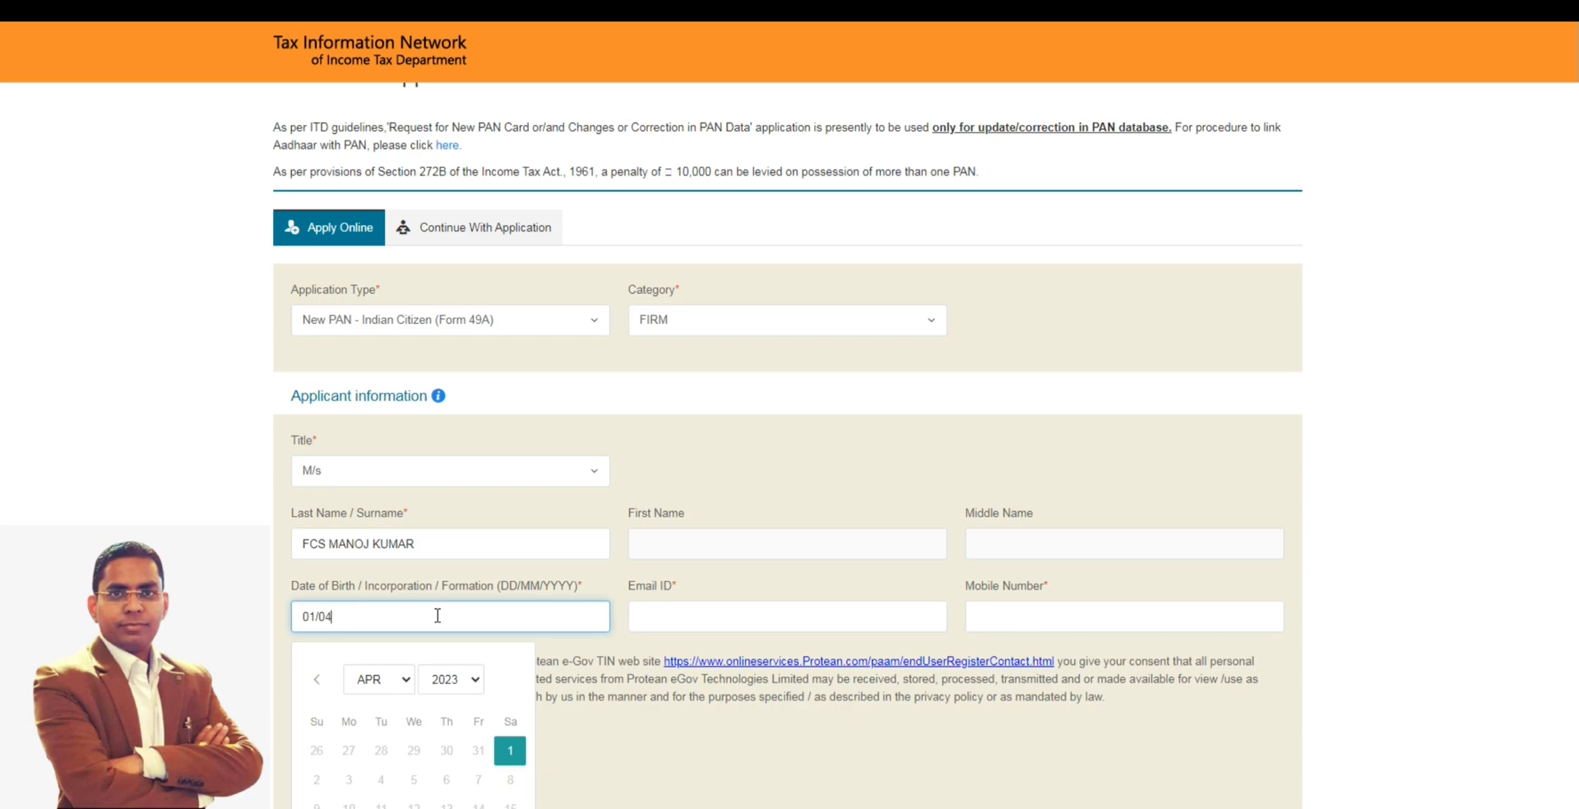
pyautogui.write('/2023')
# - Fill in the applicant's e-mail address and mobile number
pyautogui.click(714, 615)
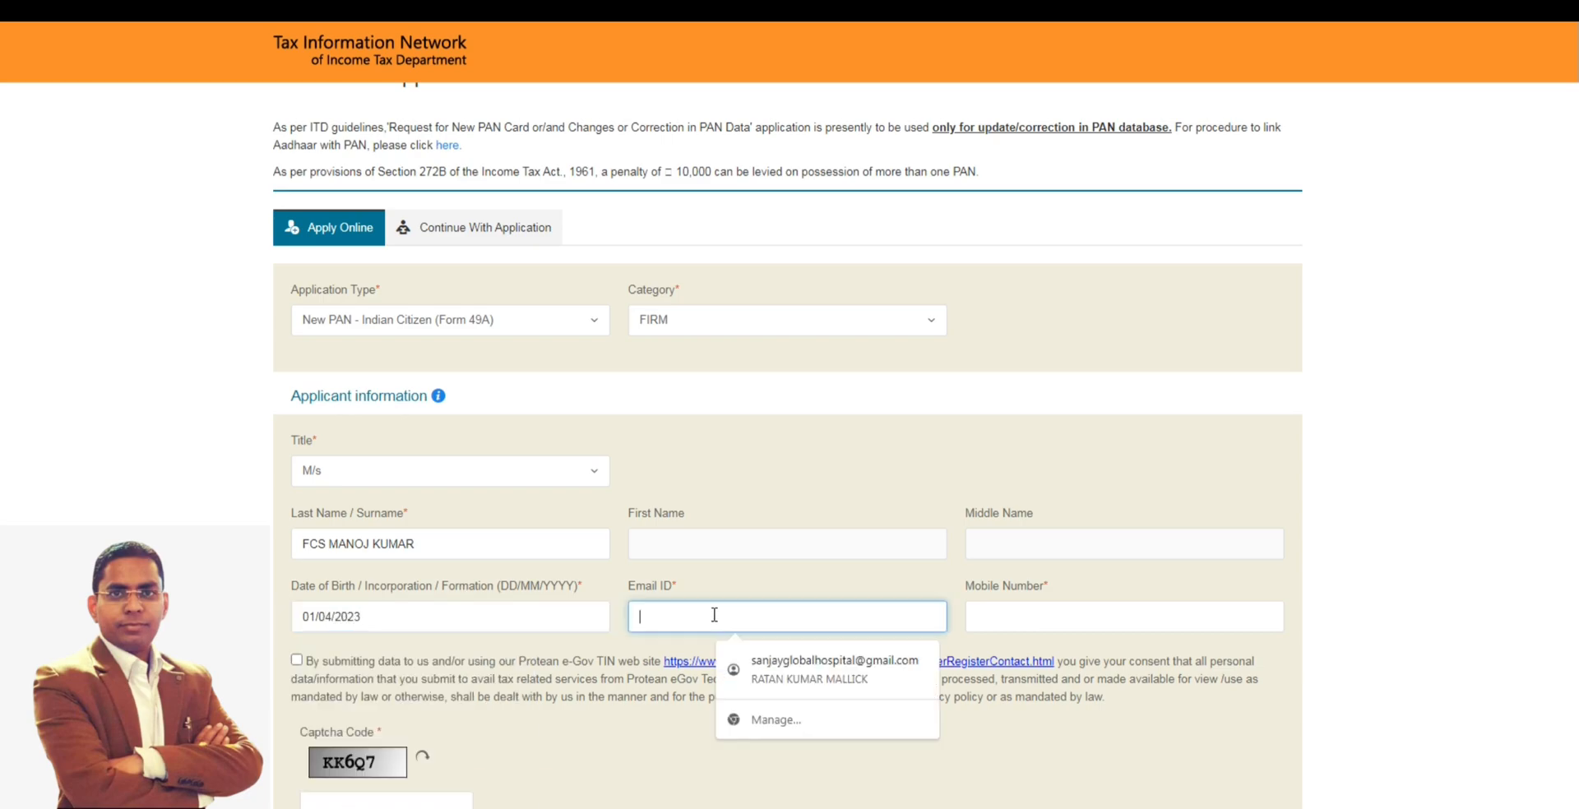
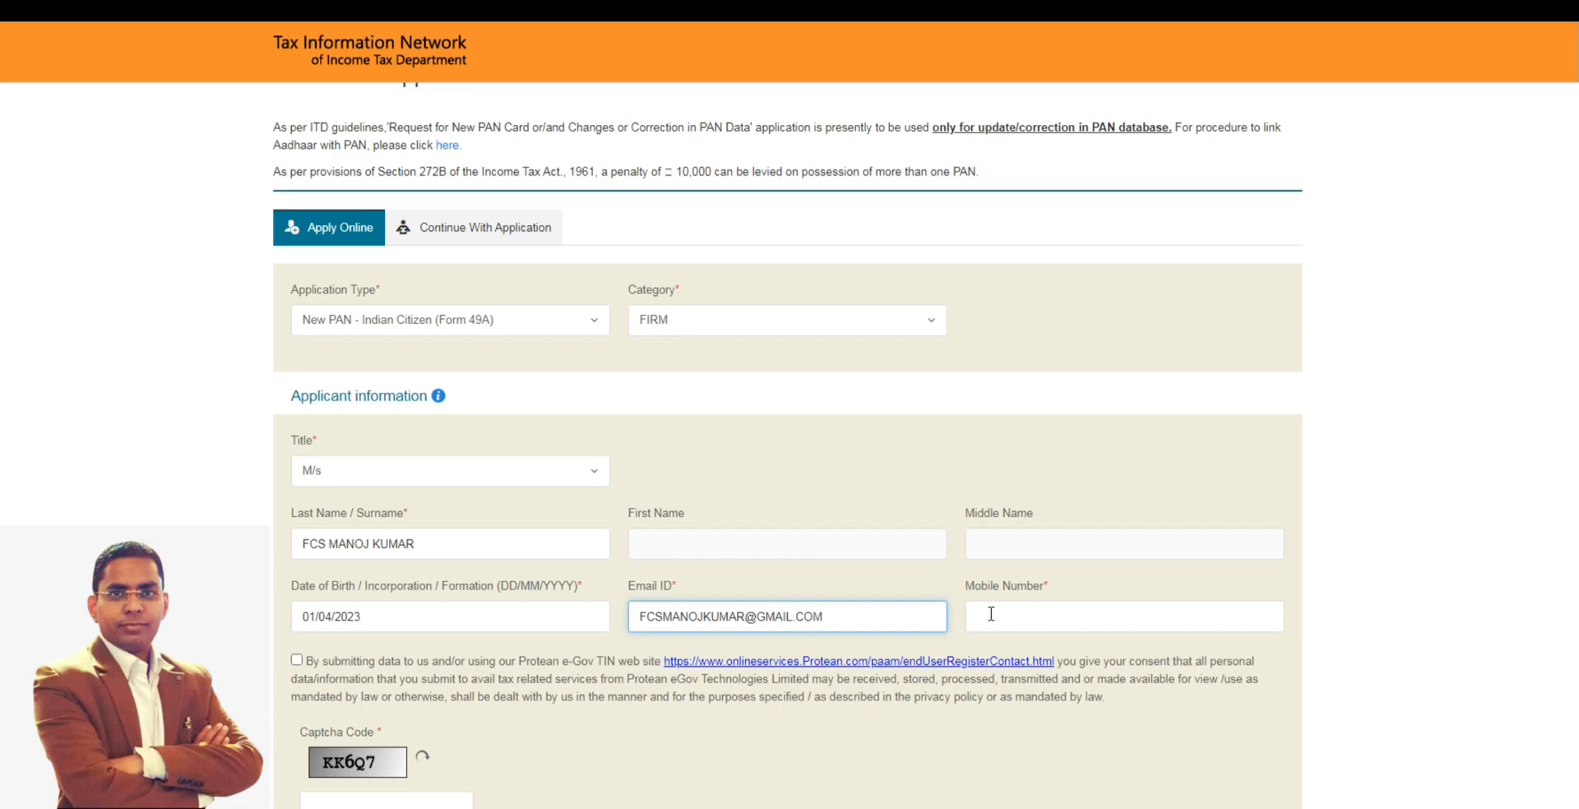
pyautogui.press('Tab')
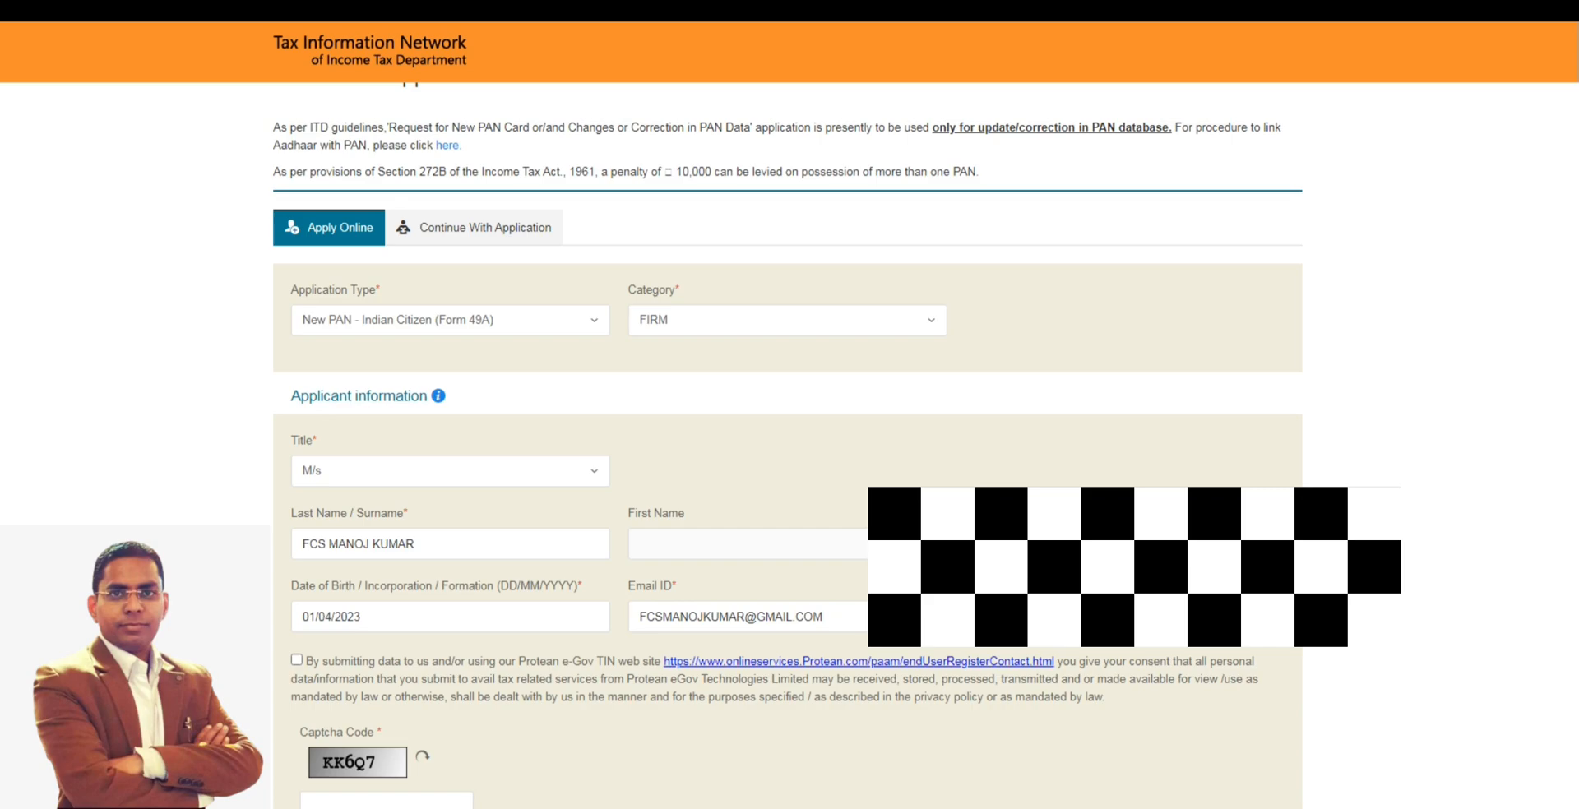
# - Accept the data consent declaration, enter the captcha code and submit the application request
pyautogui.scroll(-1, 523, 723)
pyautogui.click(298, 573)
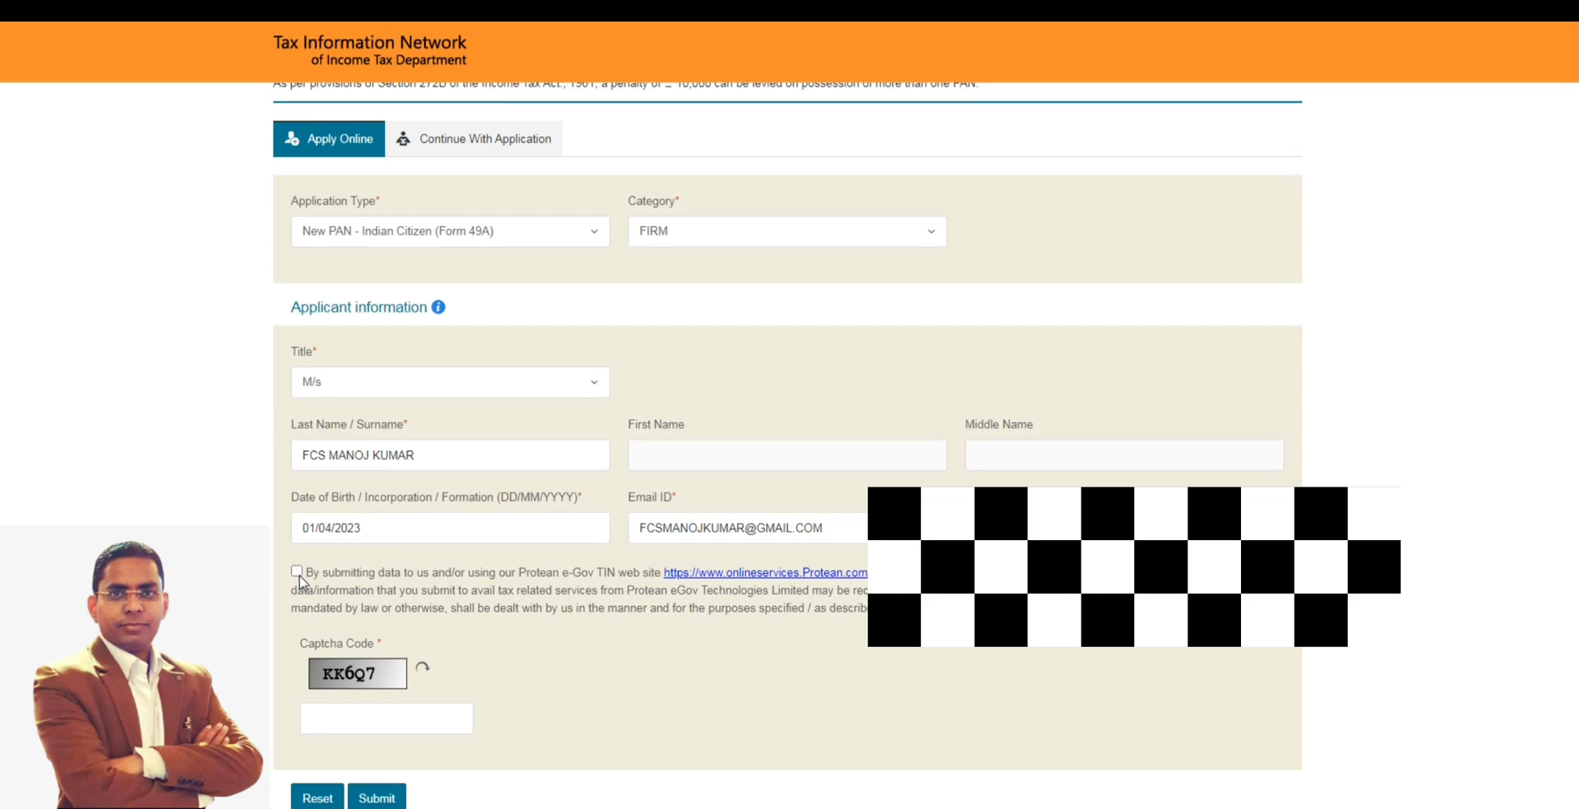
pyautogui.click(357, 712)
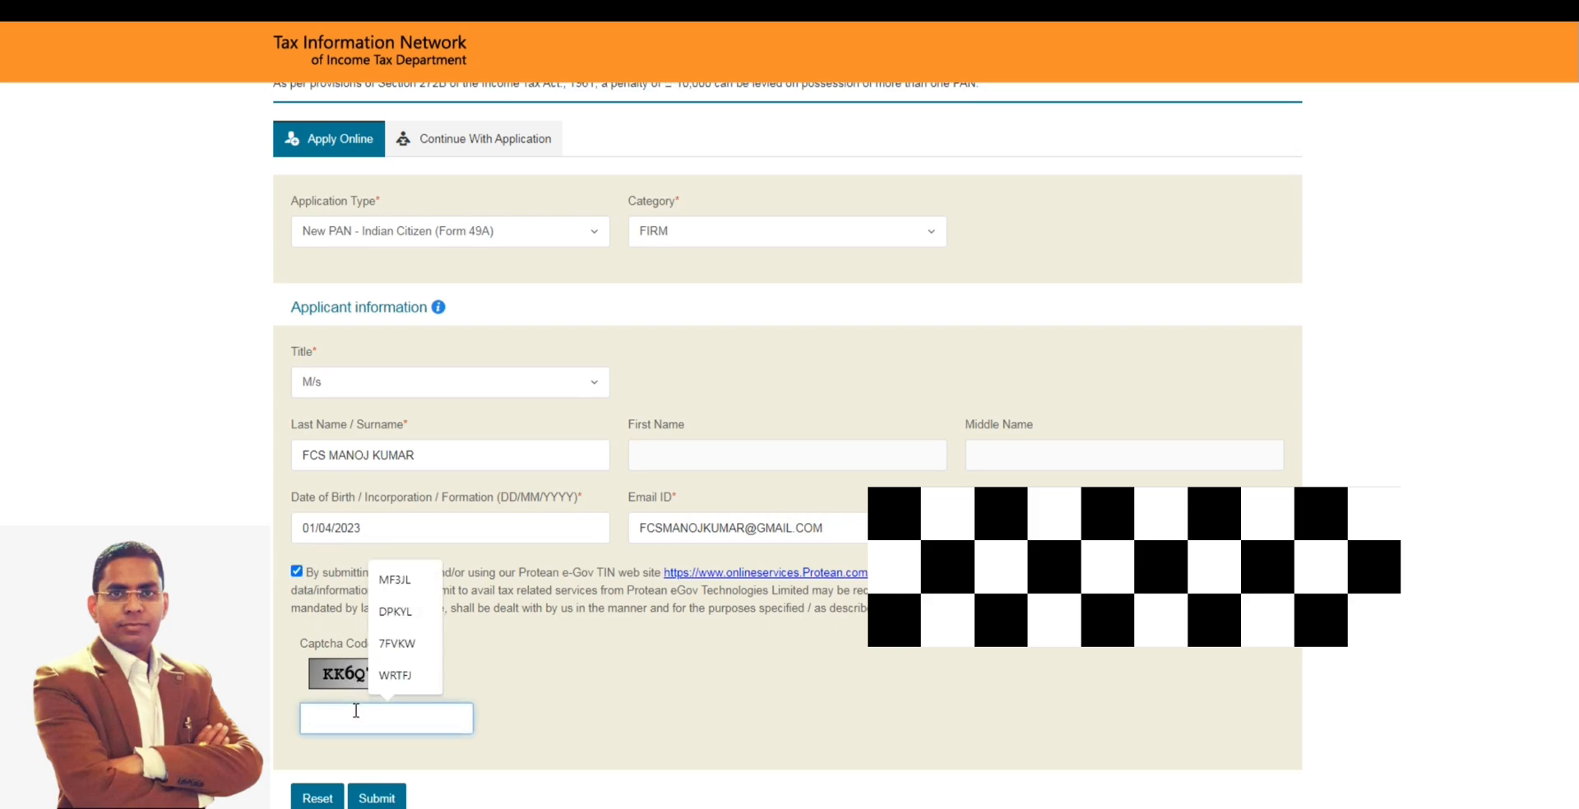
pyautogui.write('KK6')
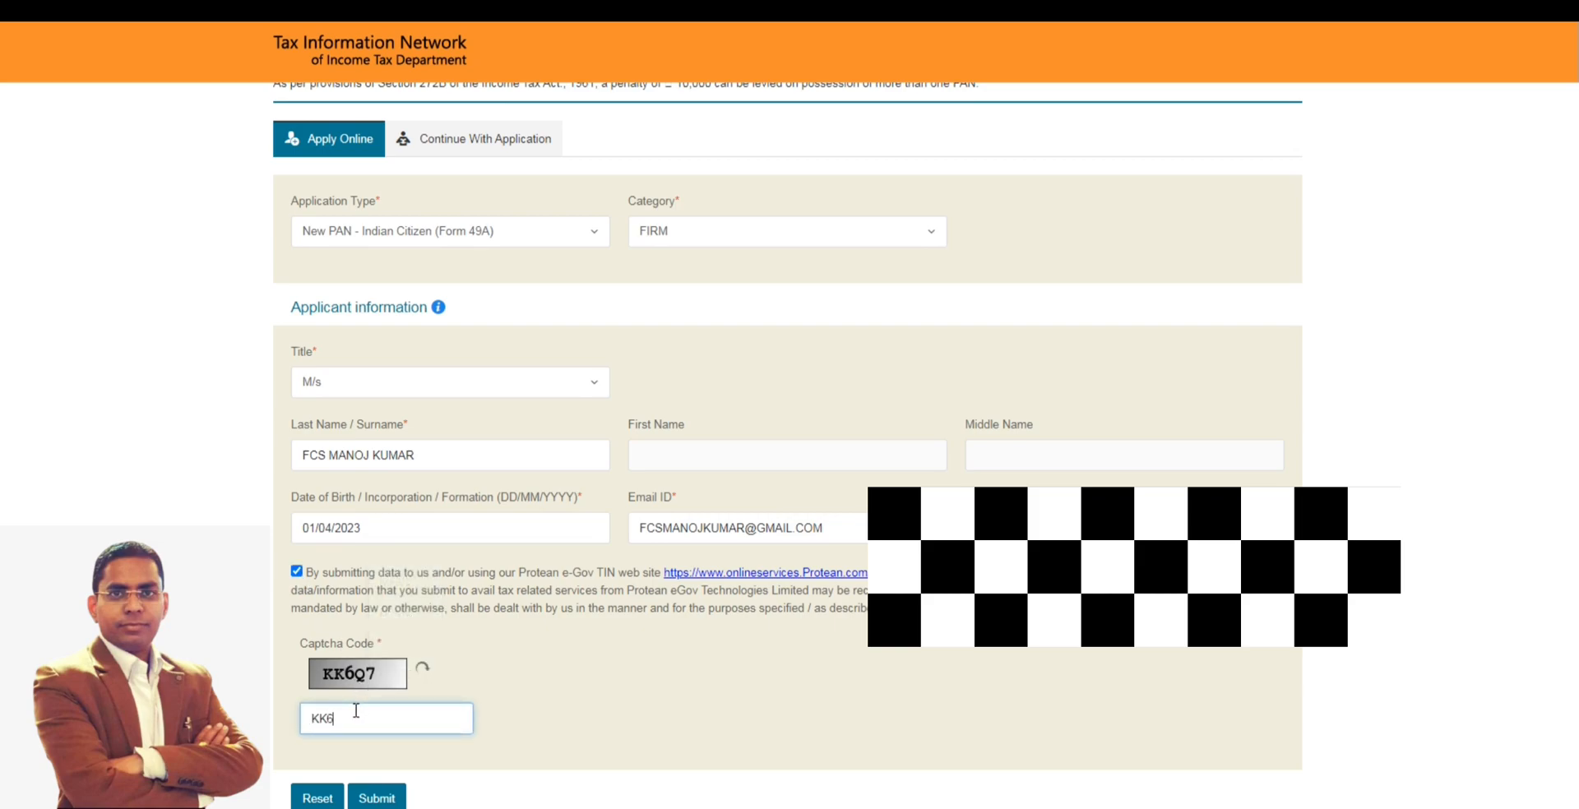
pyautogui.write('Q7')
pyautogui.click(377, 798)
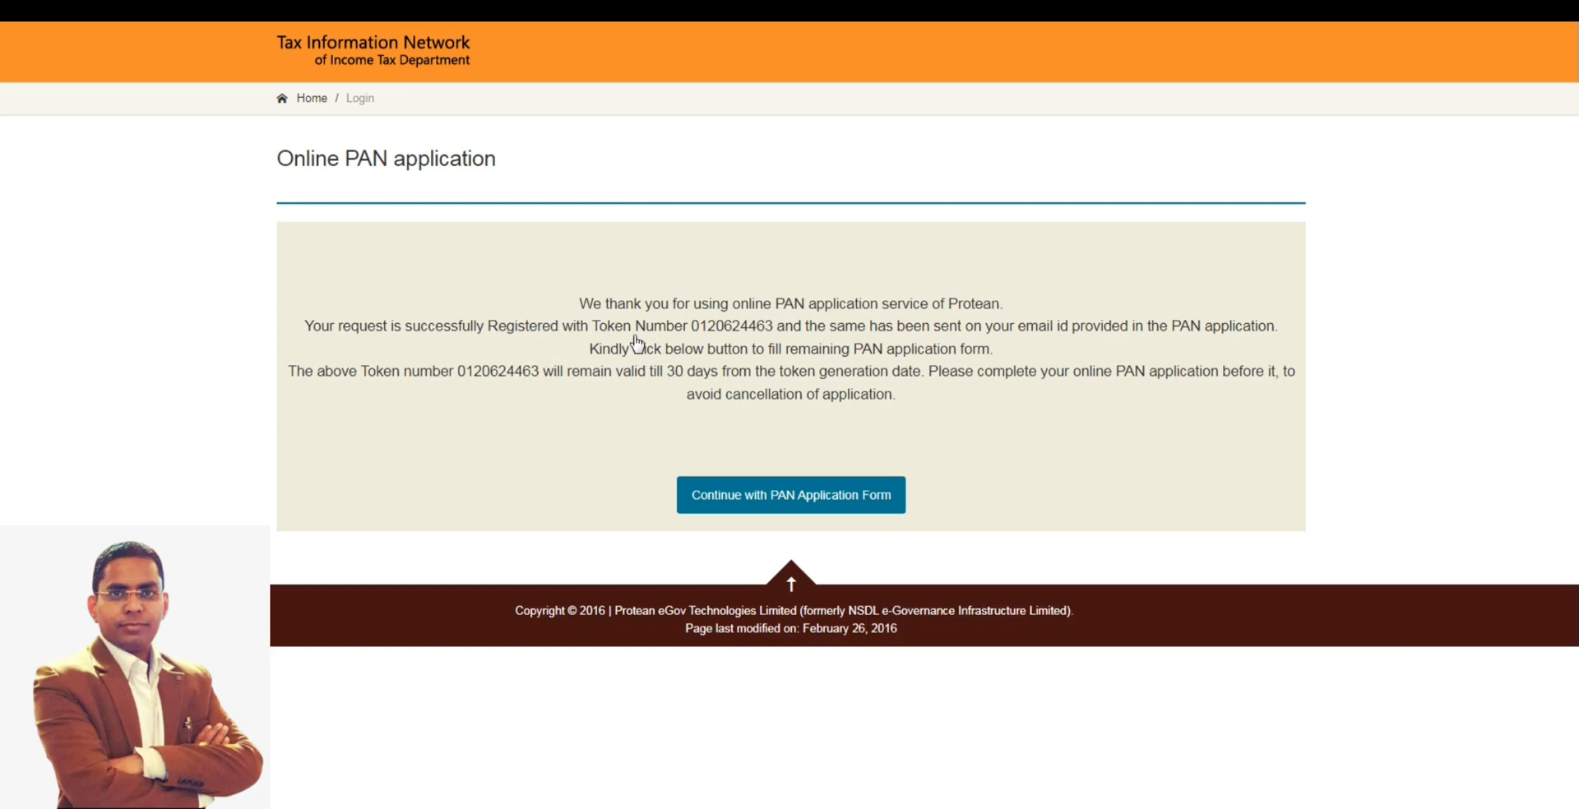
# - Copy the token registration message into a new blank Word document, and continue with the PAN application form in the browser
pyautogui.moveTo(578, 301); pyautogui.dragTo(943, 421)
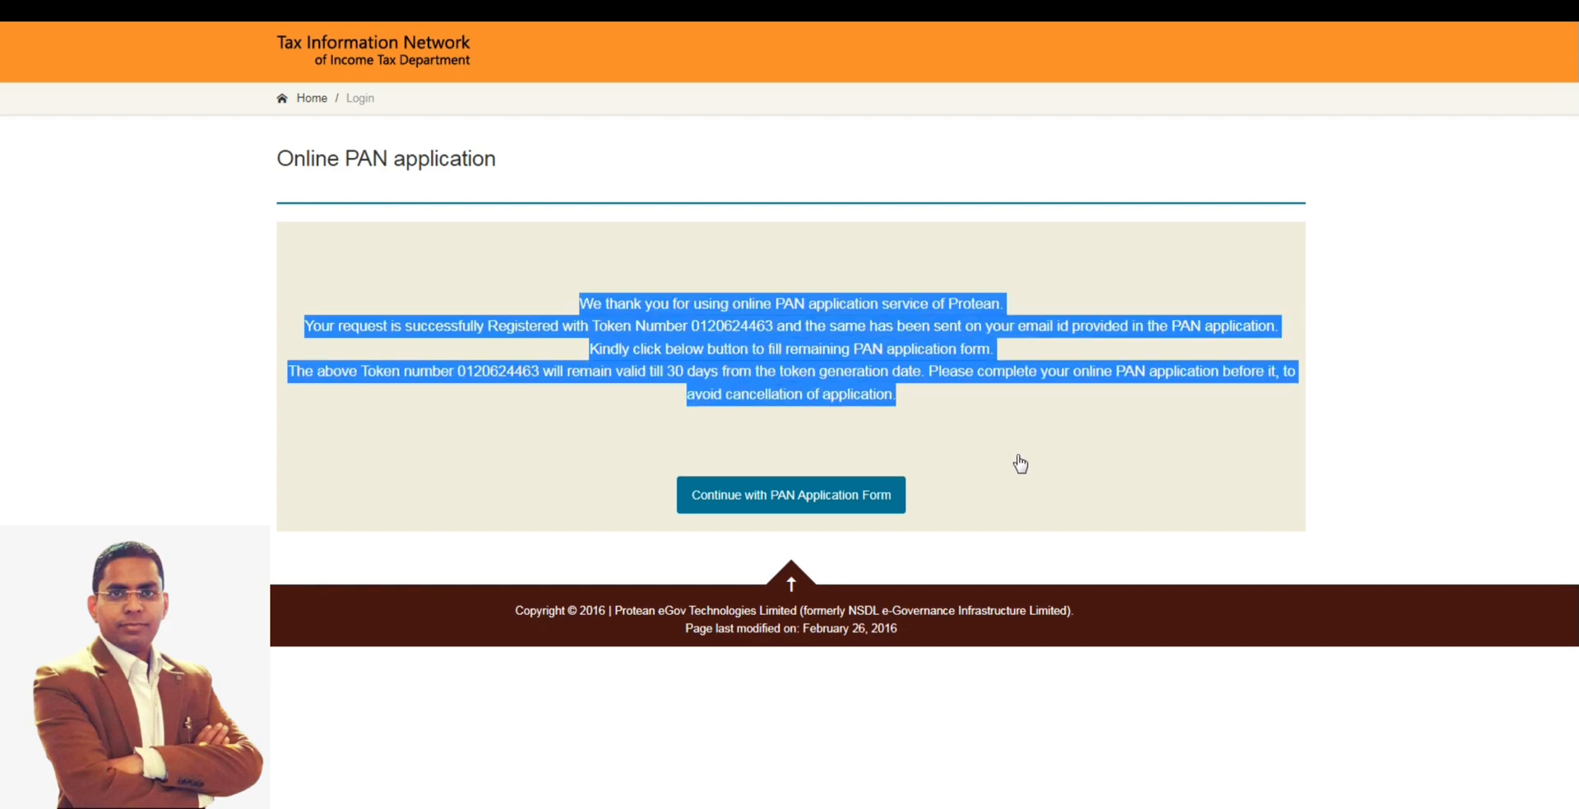
pyautogui.click(960, 443)
pyautogui.moveTo(583, 302); pyautogui.dragTo(903, 433)
pyautogui.hotkey('ctrl', 'c')
pyautogui.click(378, 806)
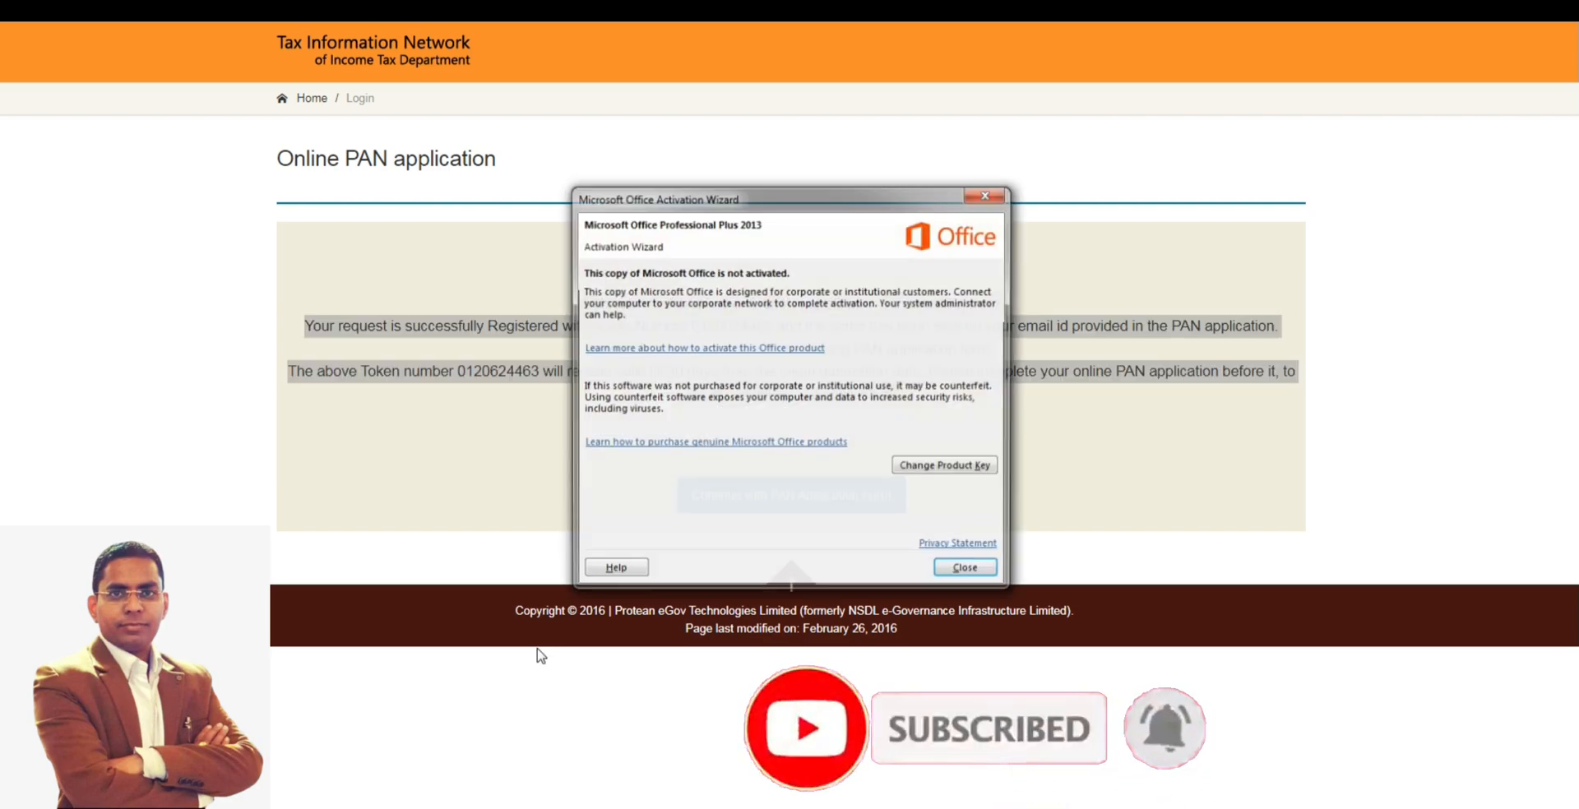
pyautogui.click(968, 566)
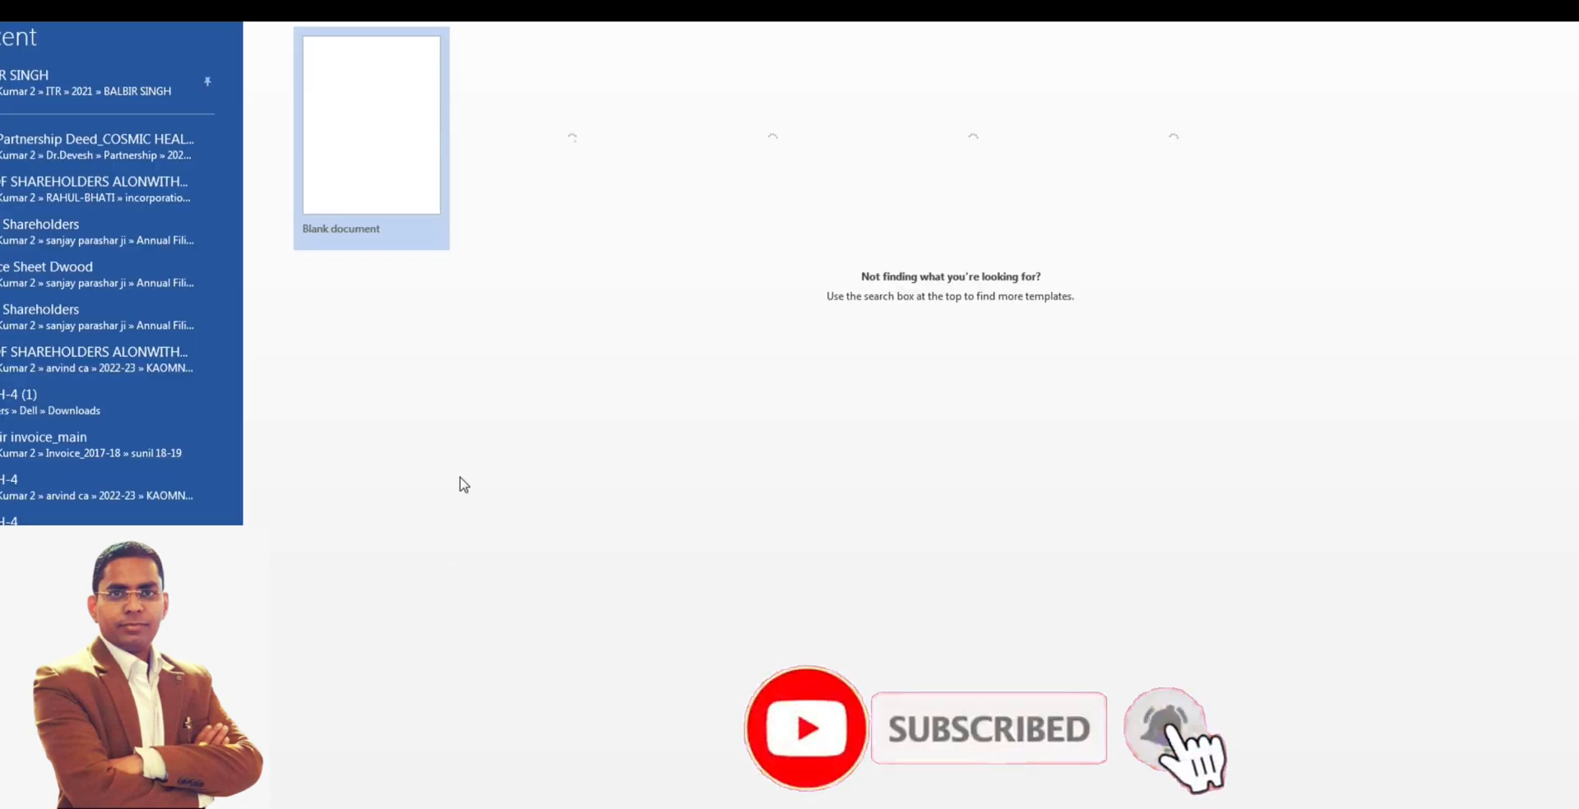
pyautogui.click(381, 184)
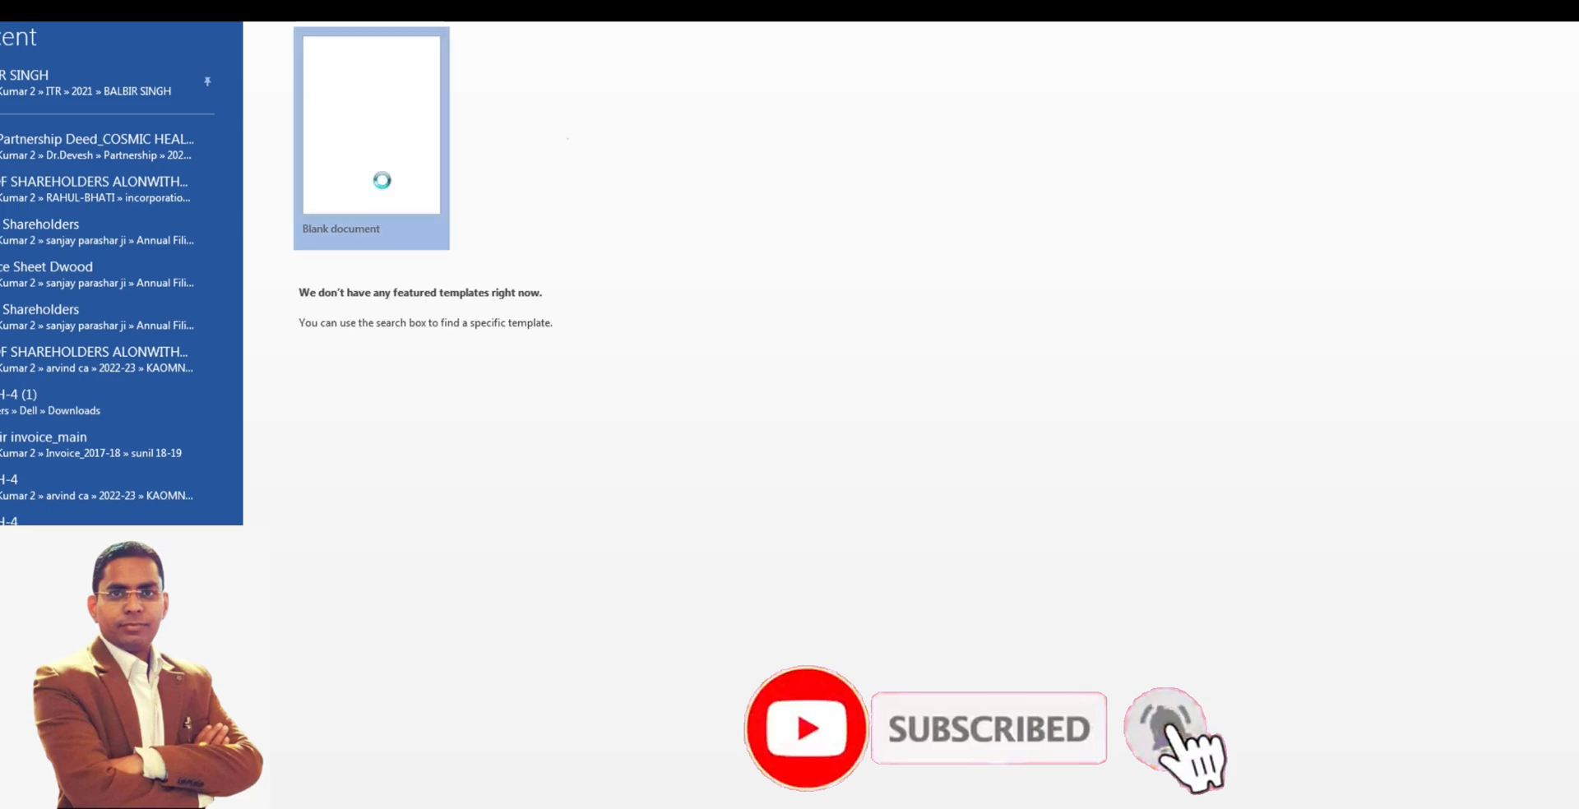
pyautogui.hotkey('ctrl', 'v')
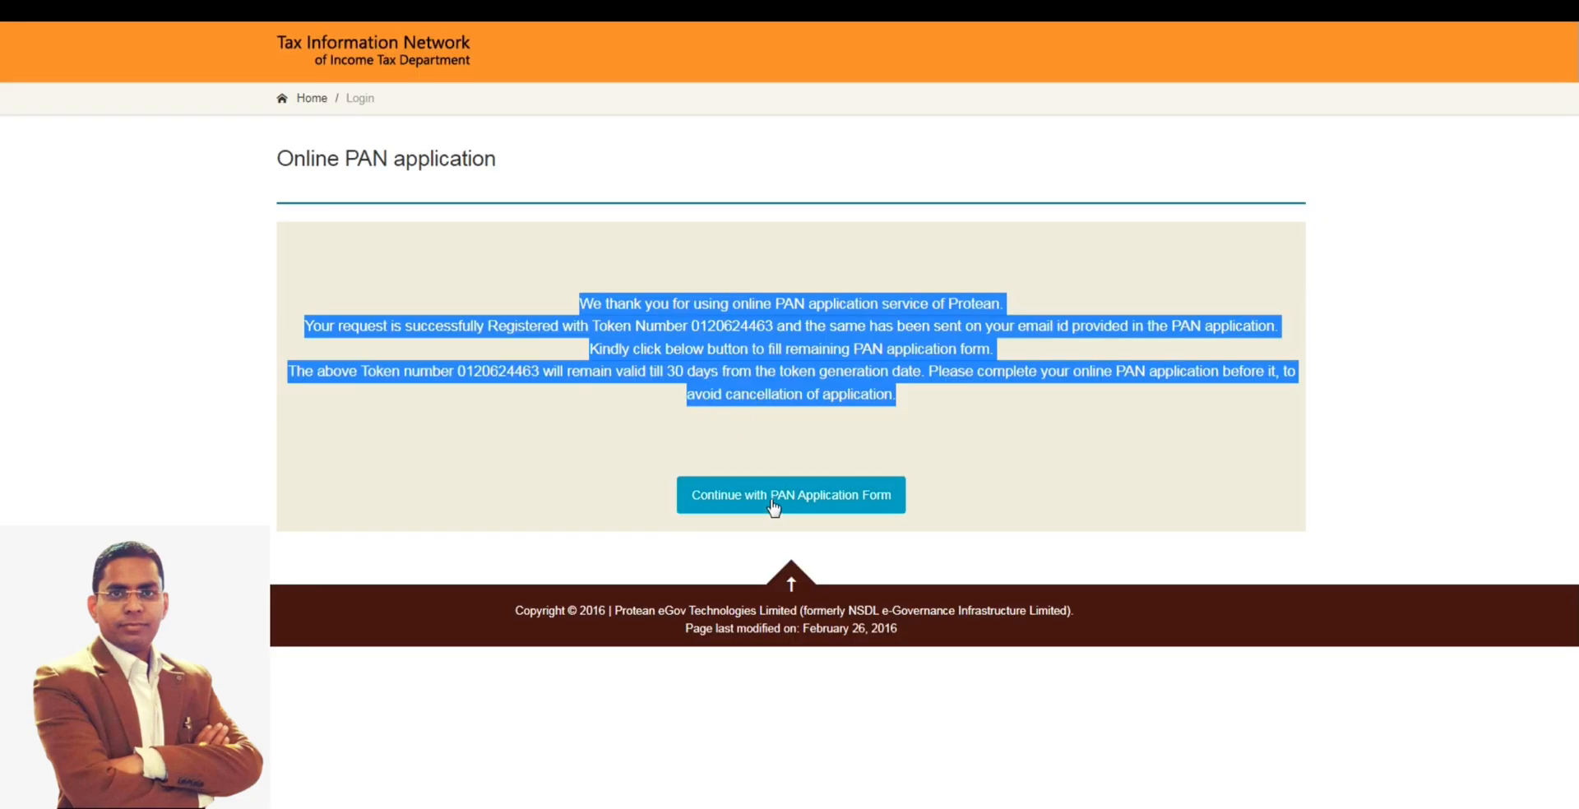
pyautogui.click(850, 507)
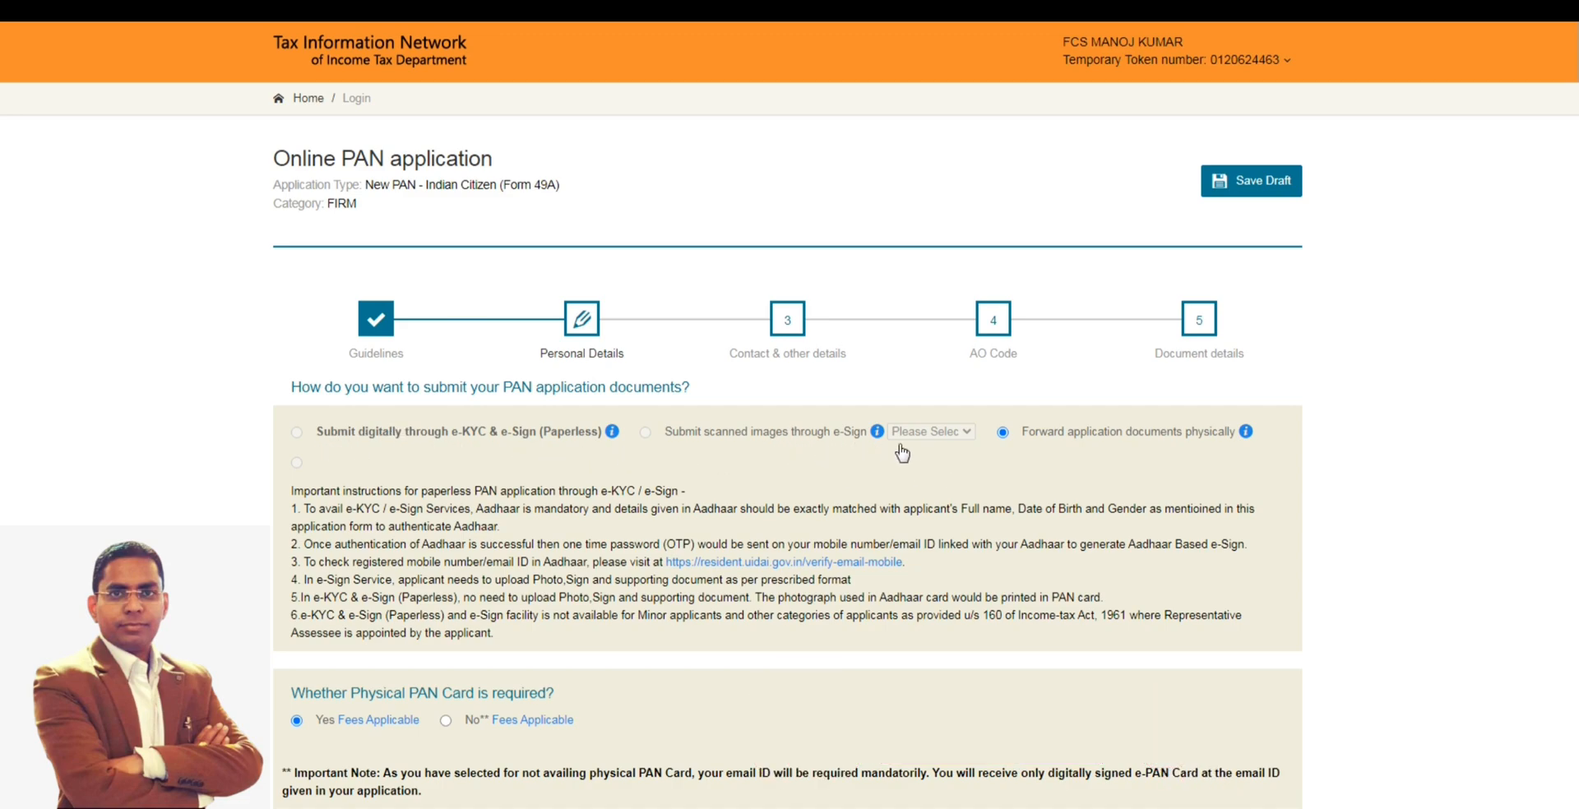
# - Review the Personal Details page: document submission mode, physical PAN card option, Aadhaar fields, applicant's name, formation date and other-name question
pyautogui.scroll(-1, 946, 428)
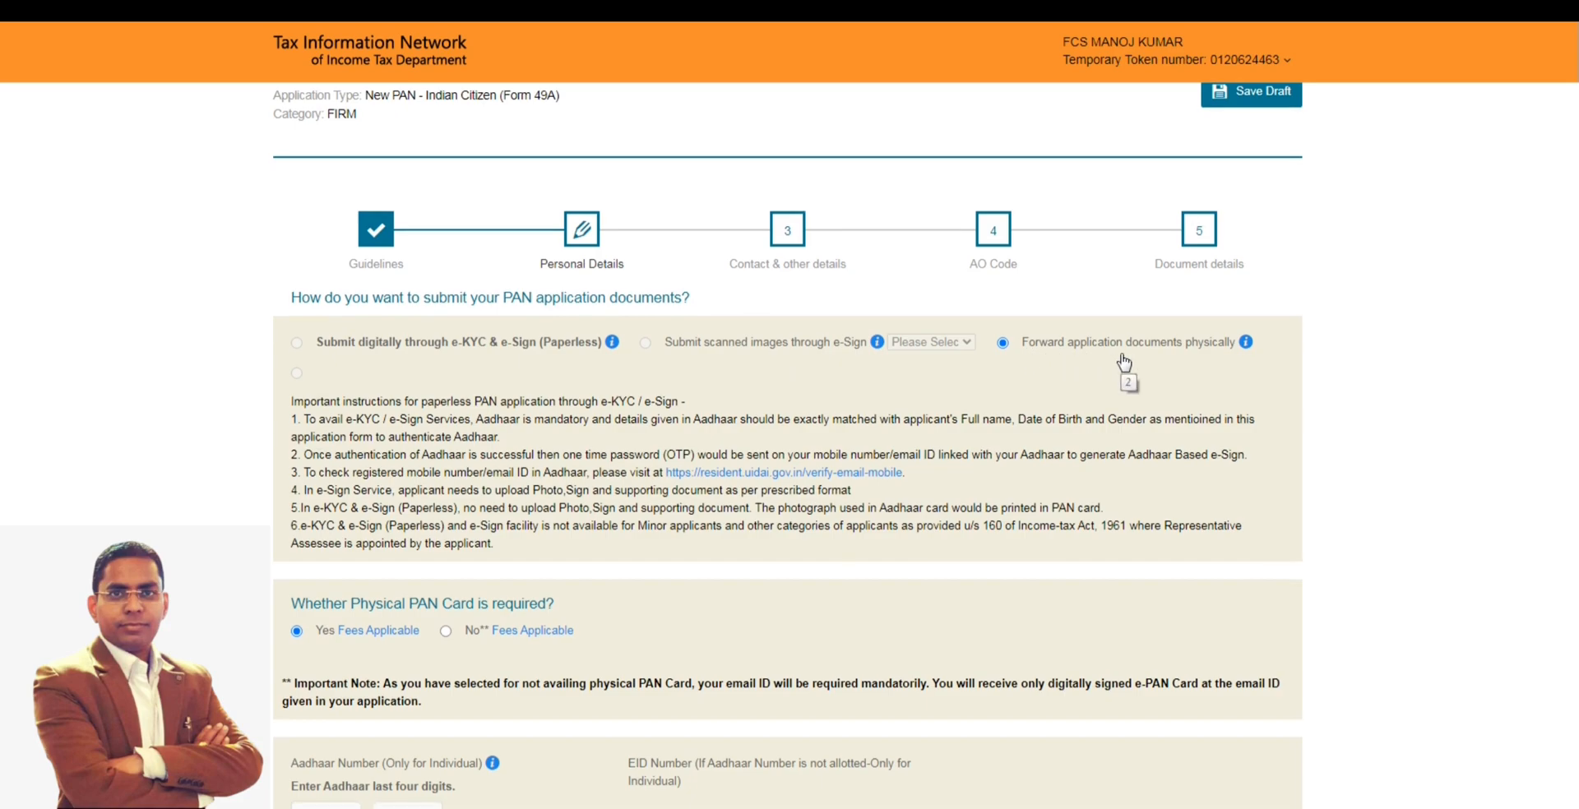
pyautogui.scroll(-1, 1123, 362)
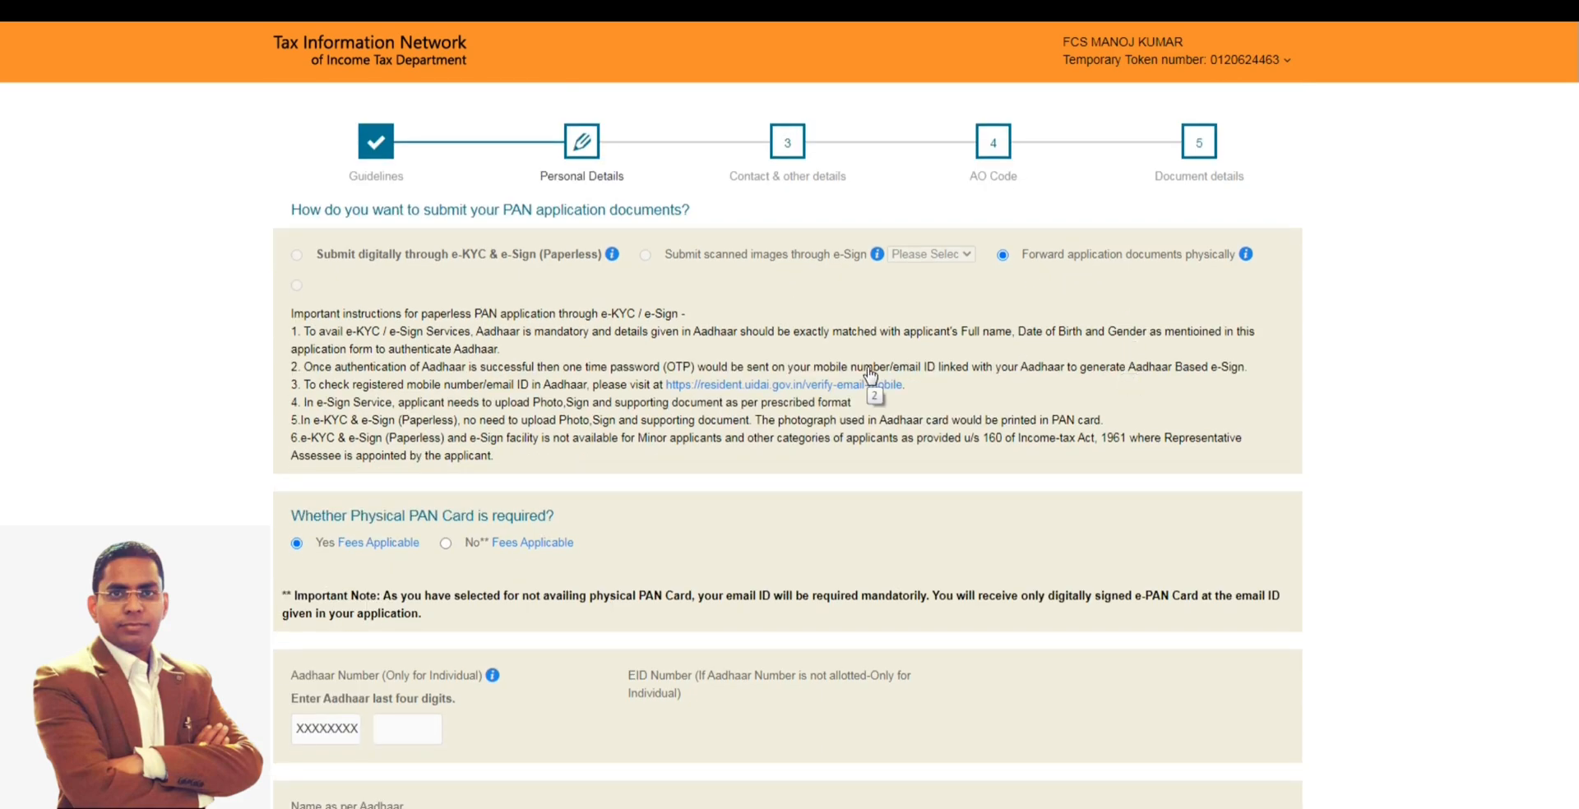
pyautogui.scroll(-1, 367, 323)
pyautogui.scroll(-1, 368, 322)
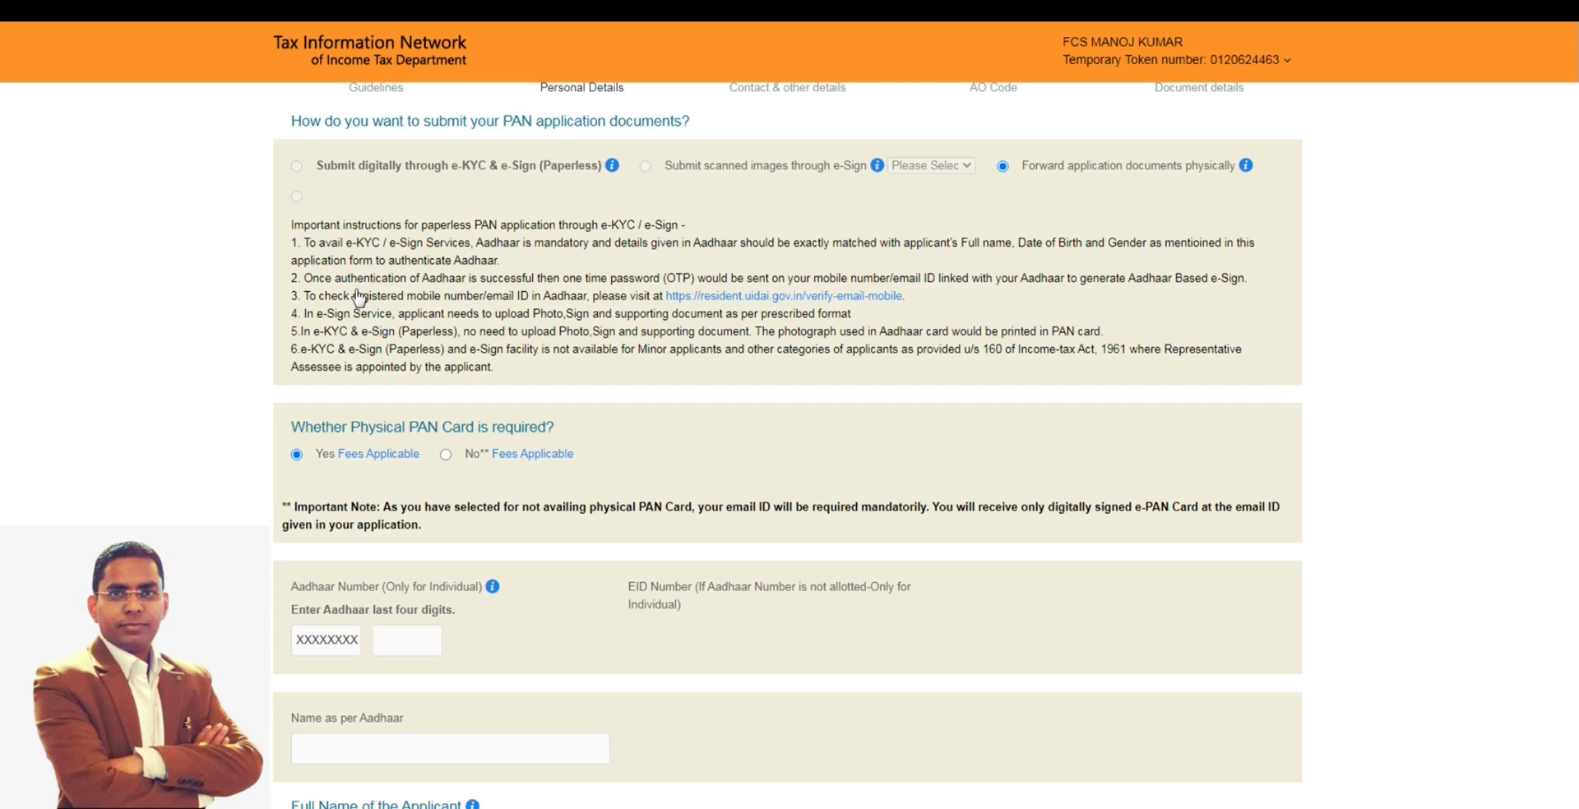
pyautogui.scroll(-2, 372, 319)
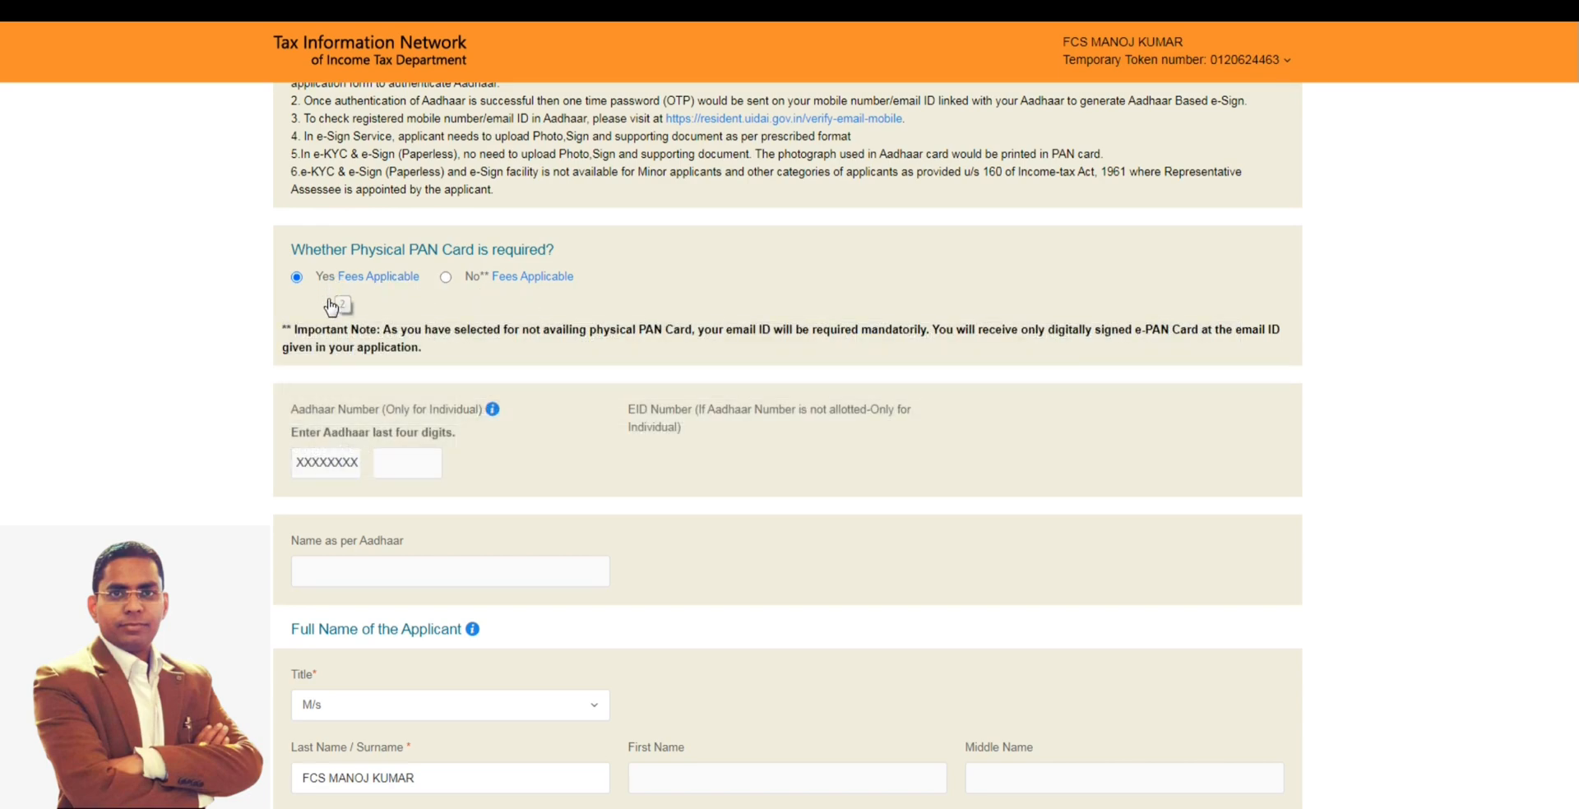
pyautogui.scroll(-1, 425, 350)
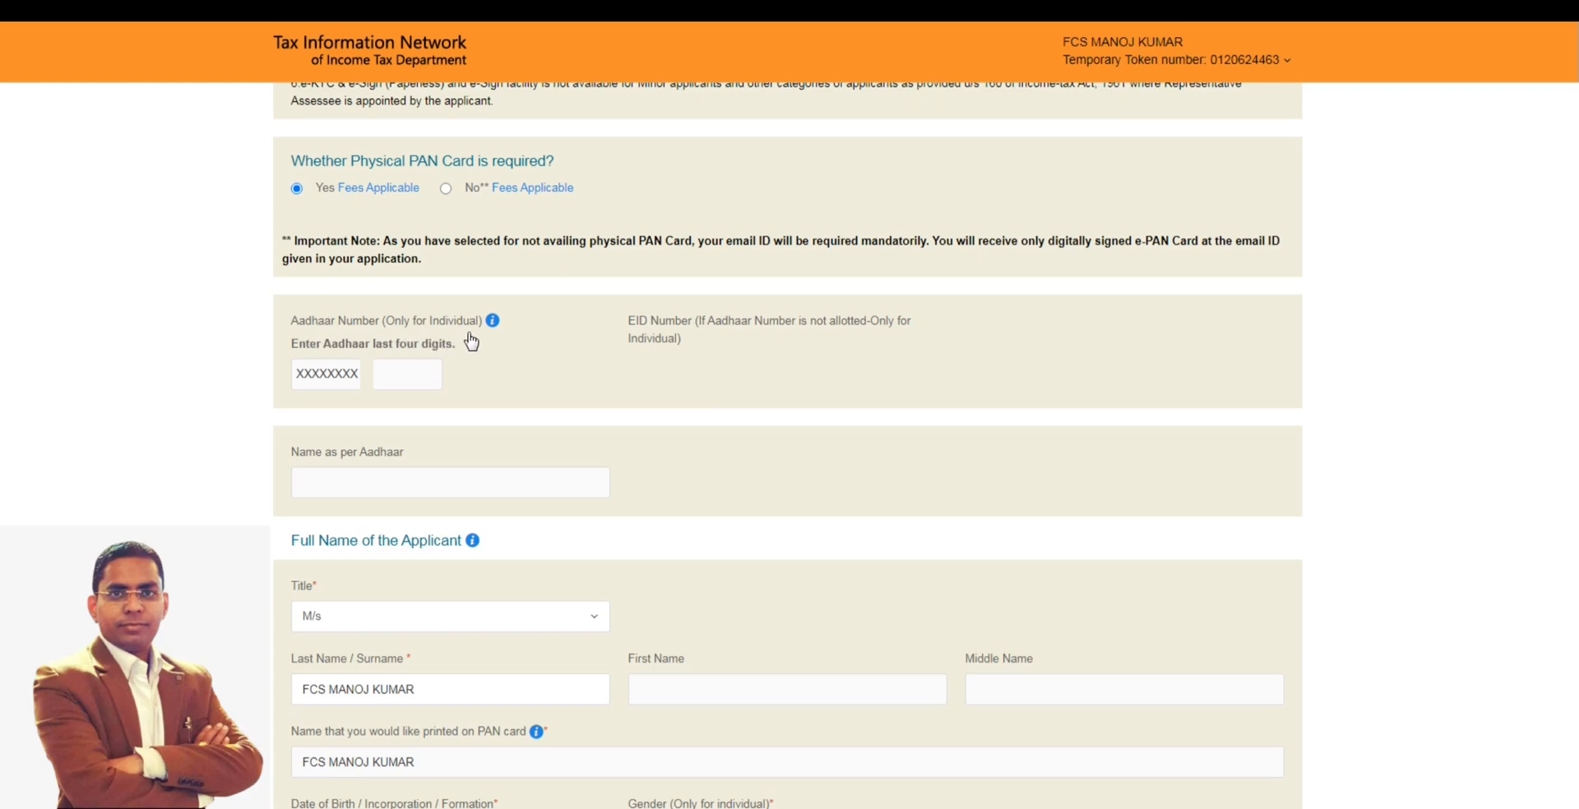
pyautogui.scroll(-2, 482, 360)
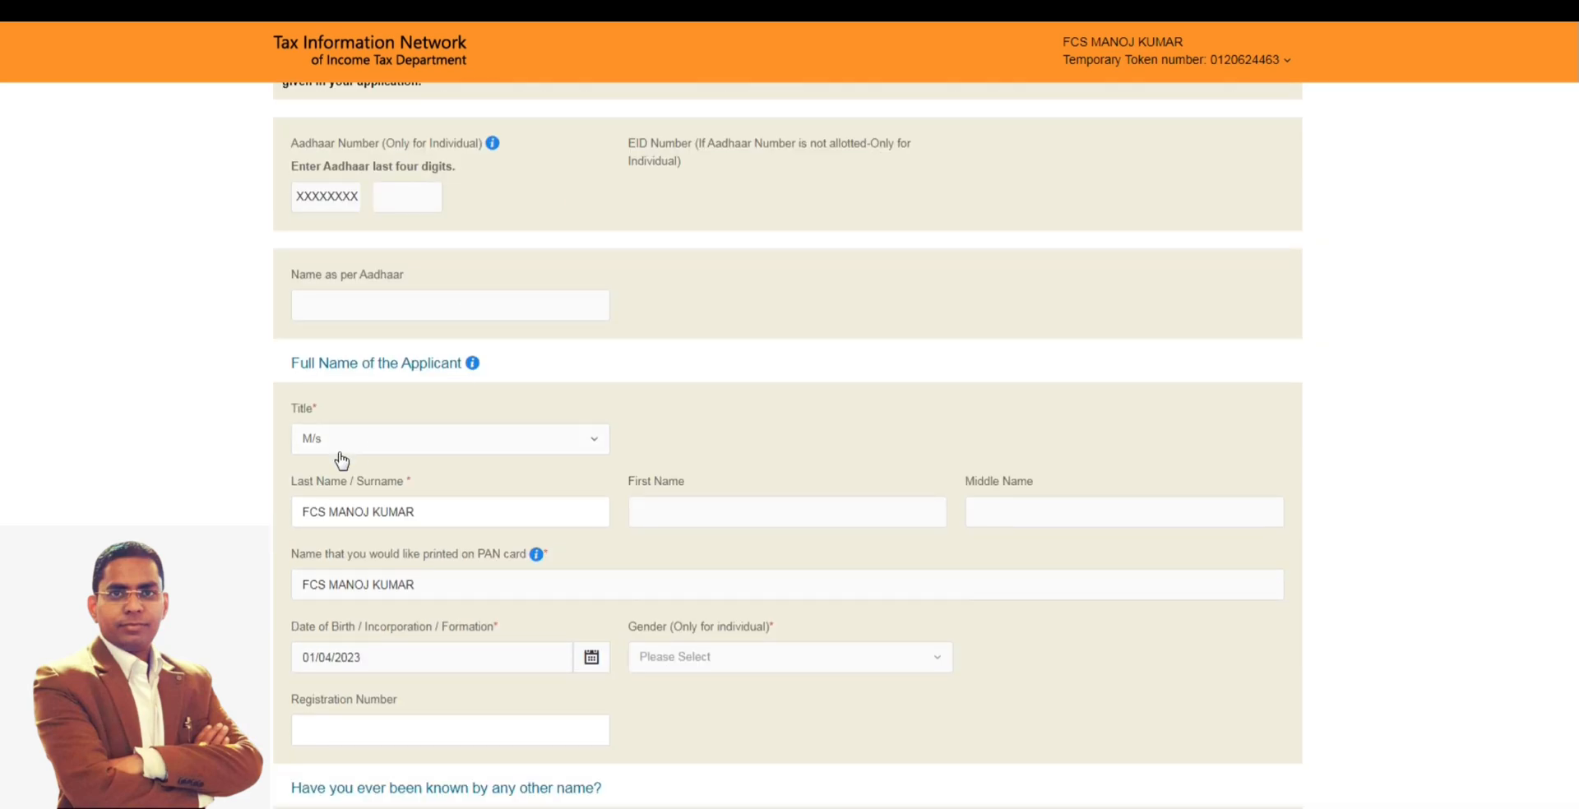
pyautogui.scroll(-1, 367, 448)
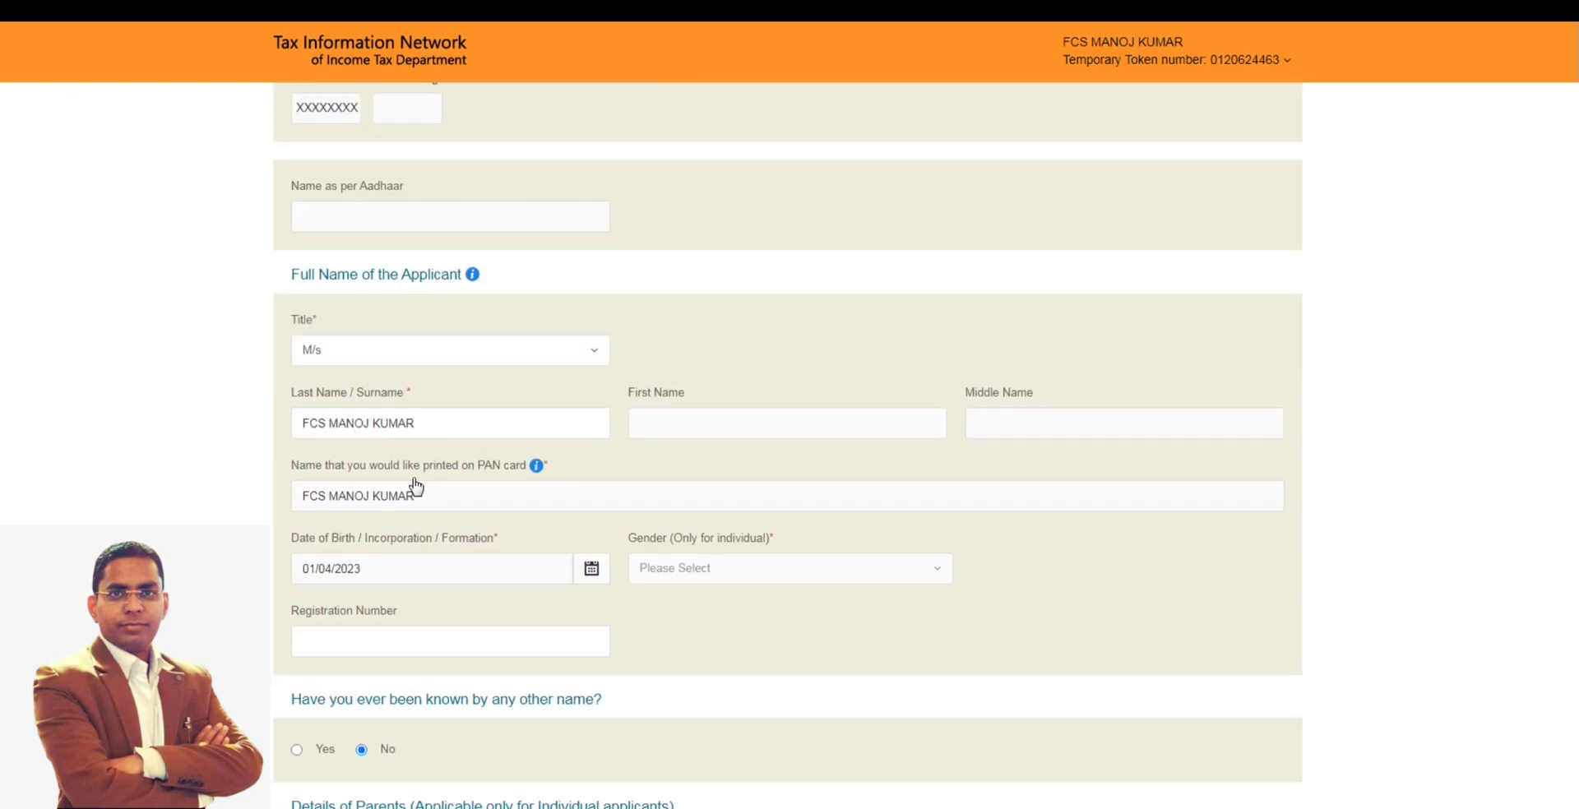
pyautogui.scroll(-1, 413, 486)
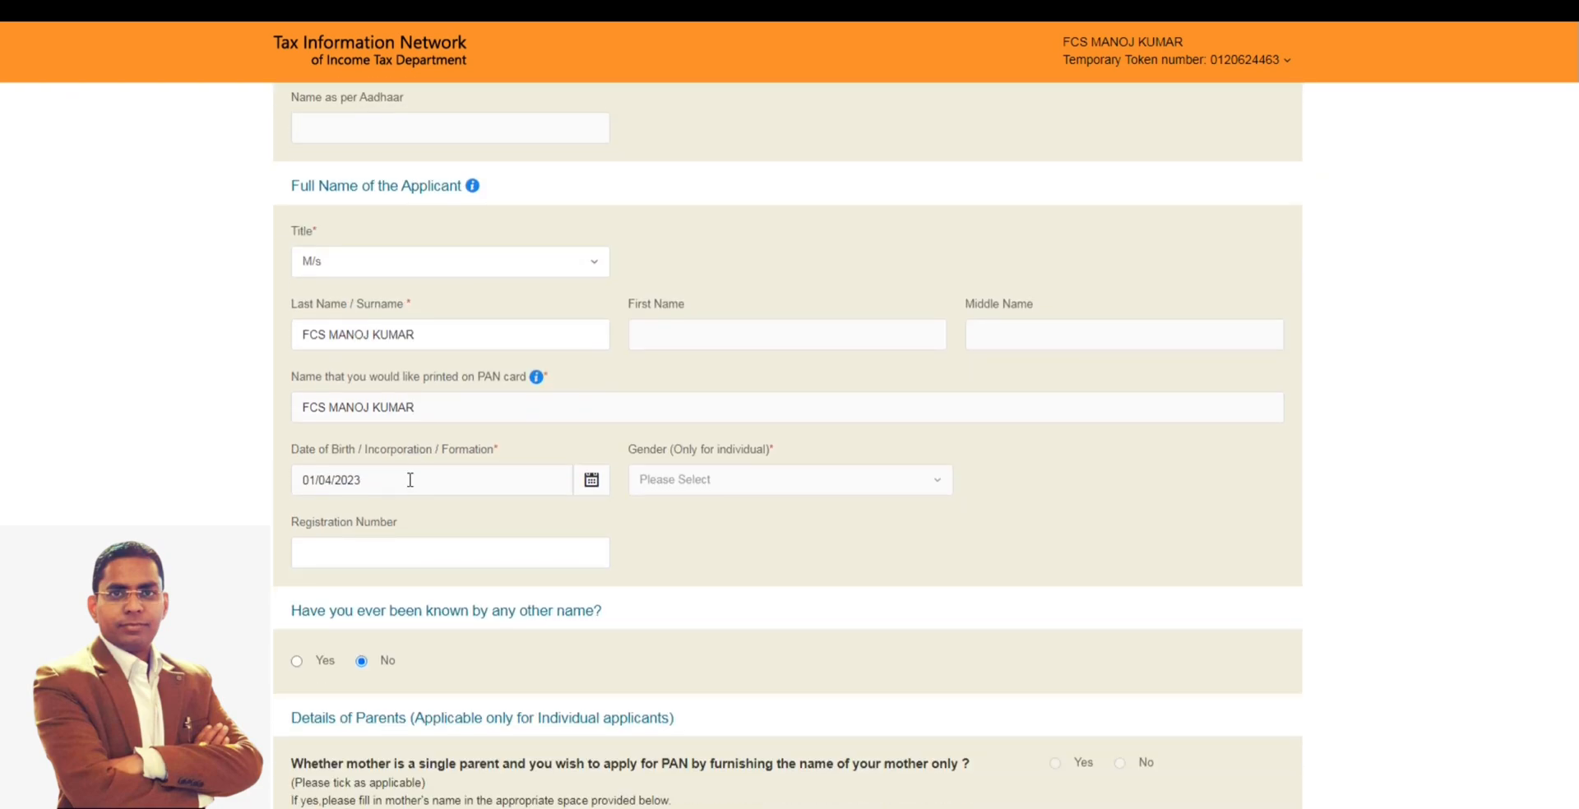
pyautogui.scroll(-1, 433, 536)
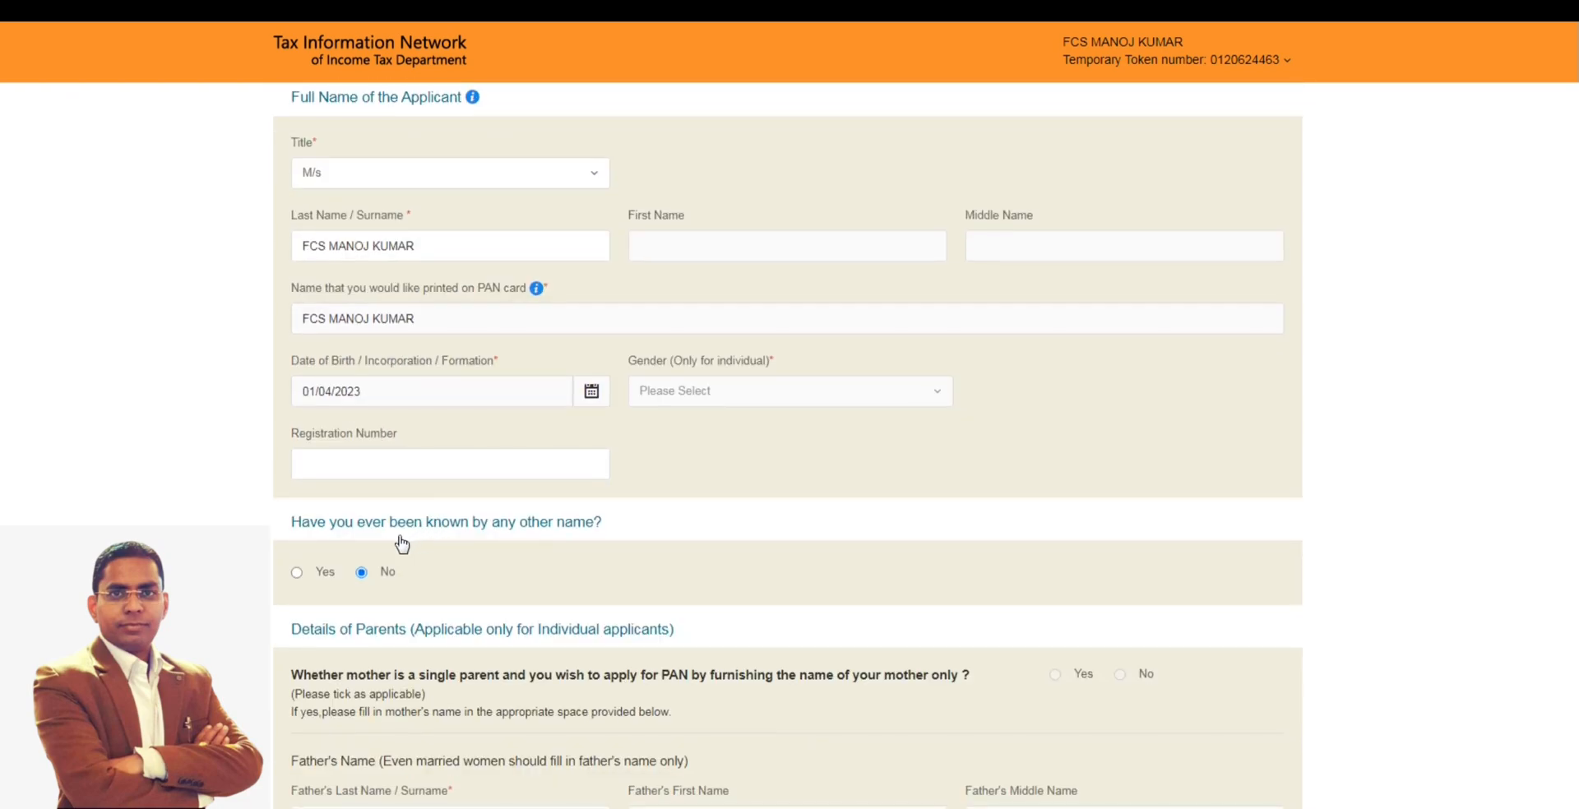
# - Leave the parents' details blank for the firm and proceed from Personal Details to the Contact & other details page
pyautogui.scroll(-1, 416, 546)
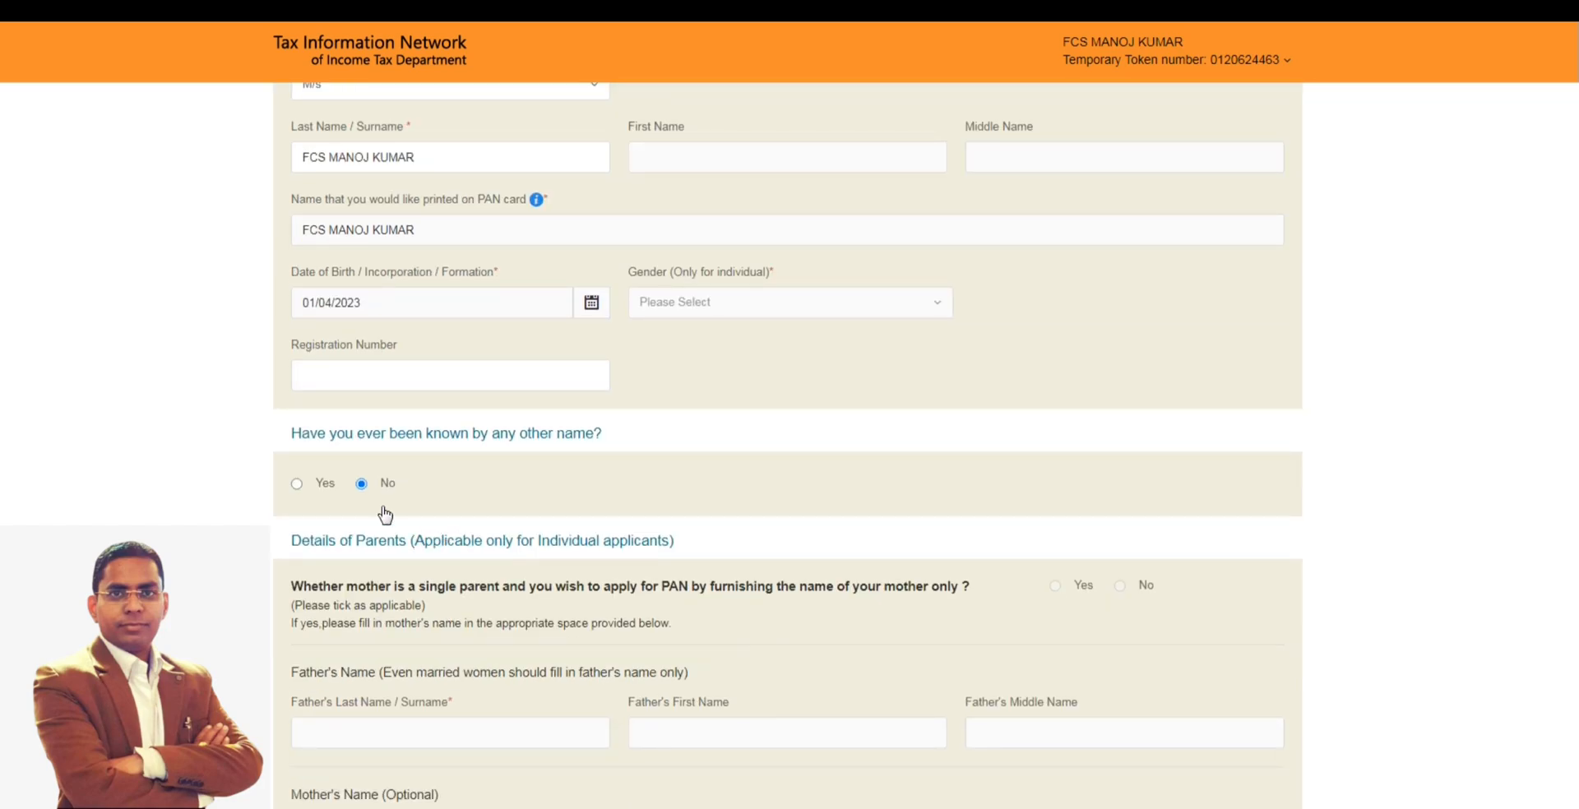
pyautogui.scroll(-2, 416, 522)
pyautogui.scroll(-2, 420, 519)
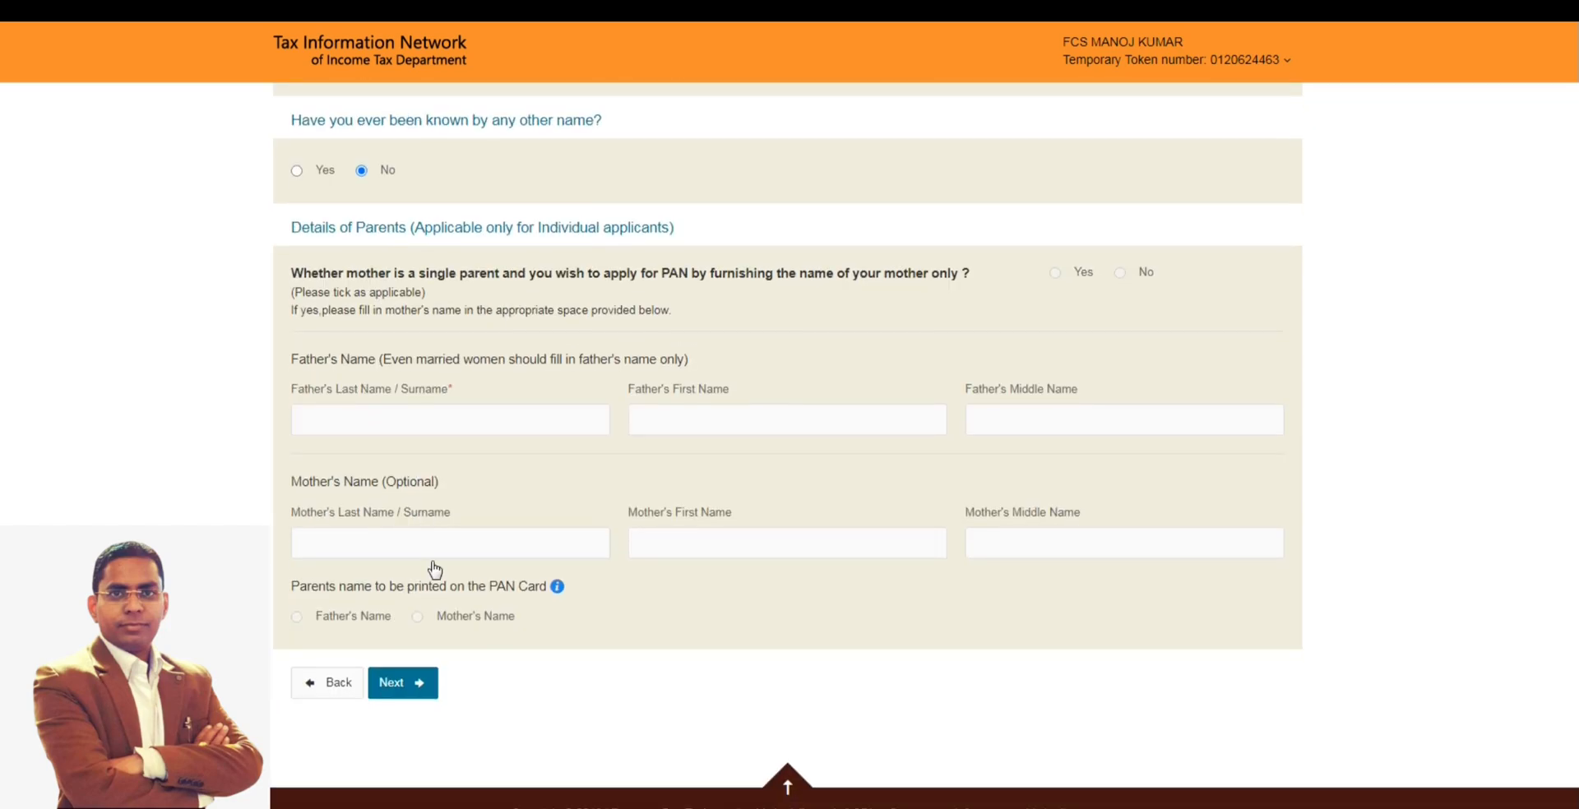
pyautogui.click(405, 682)
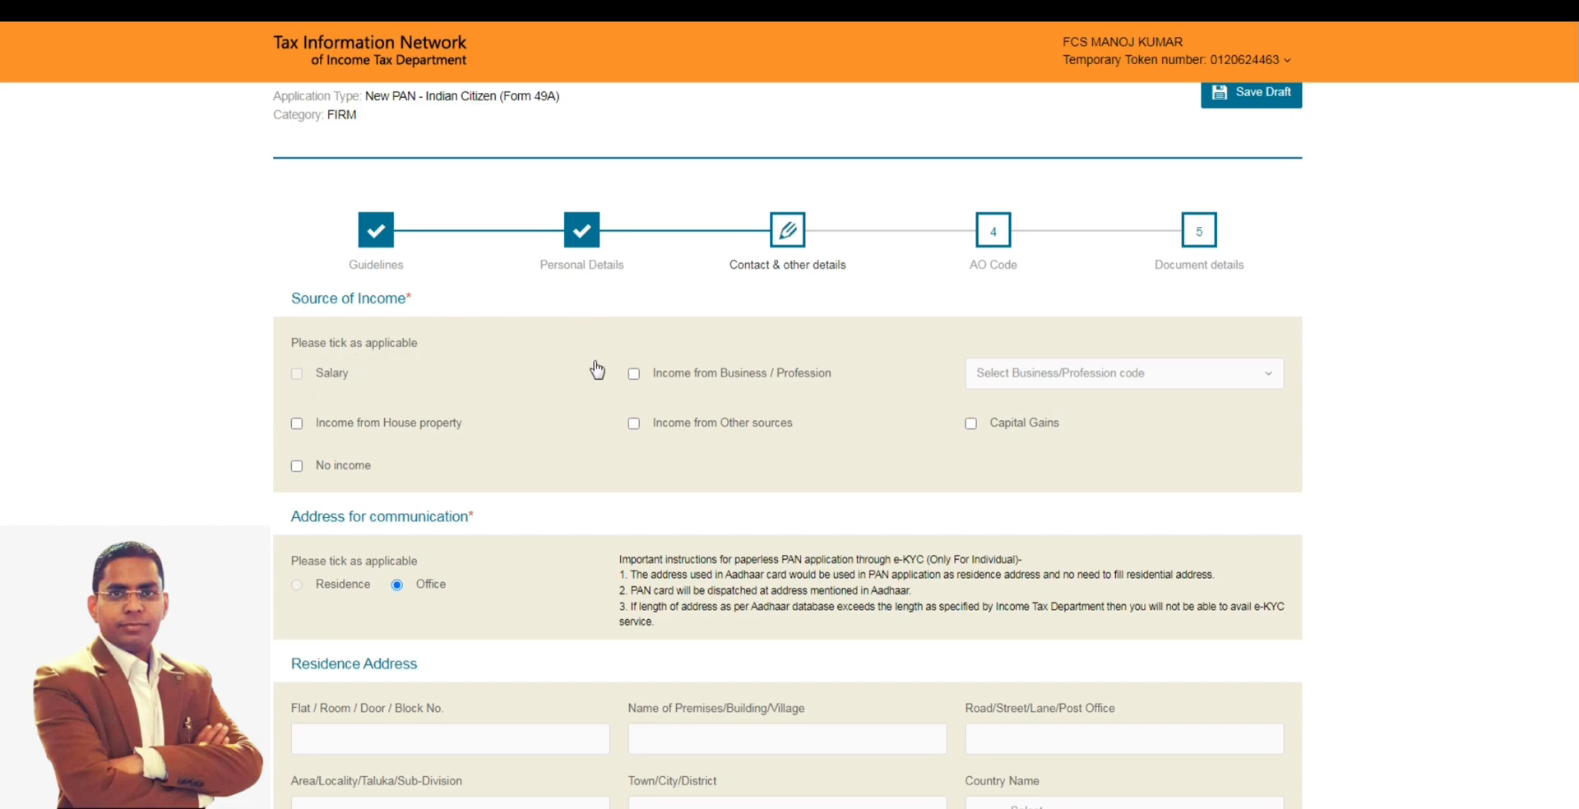
# - Mark Income from Business / Profession as the source of income and choose Legal Practitioner and Solicitors as its code
pyautogui.click(633, 374)
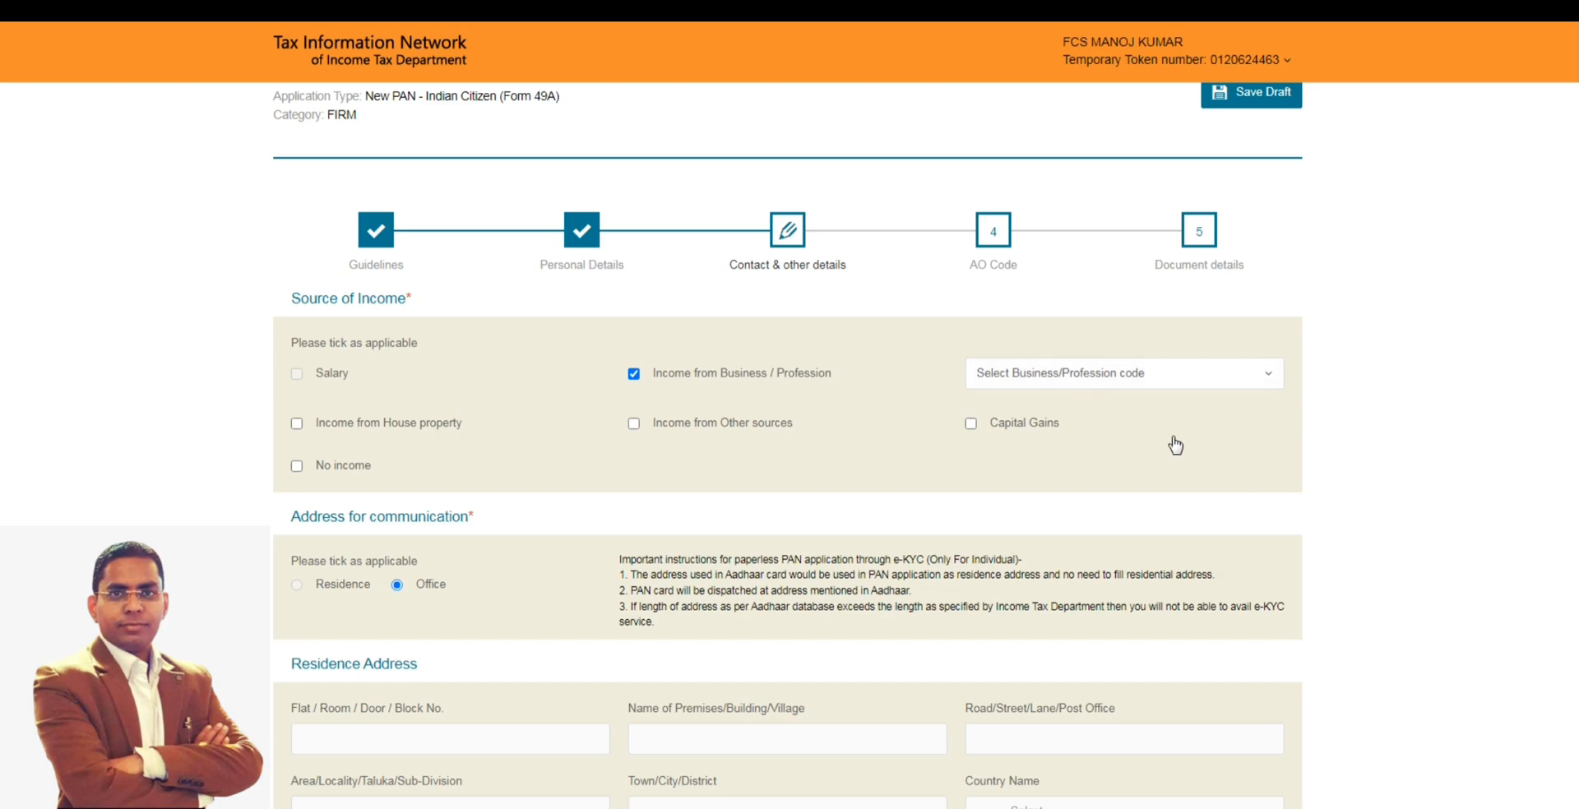
pyautogui.click(1104, 383)
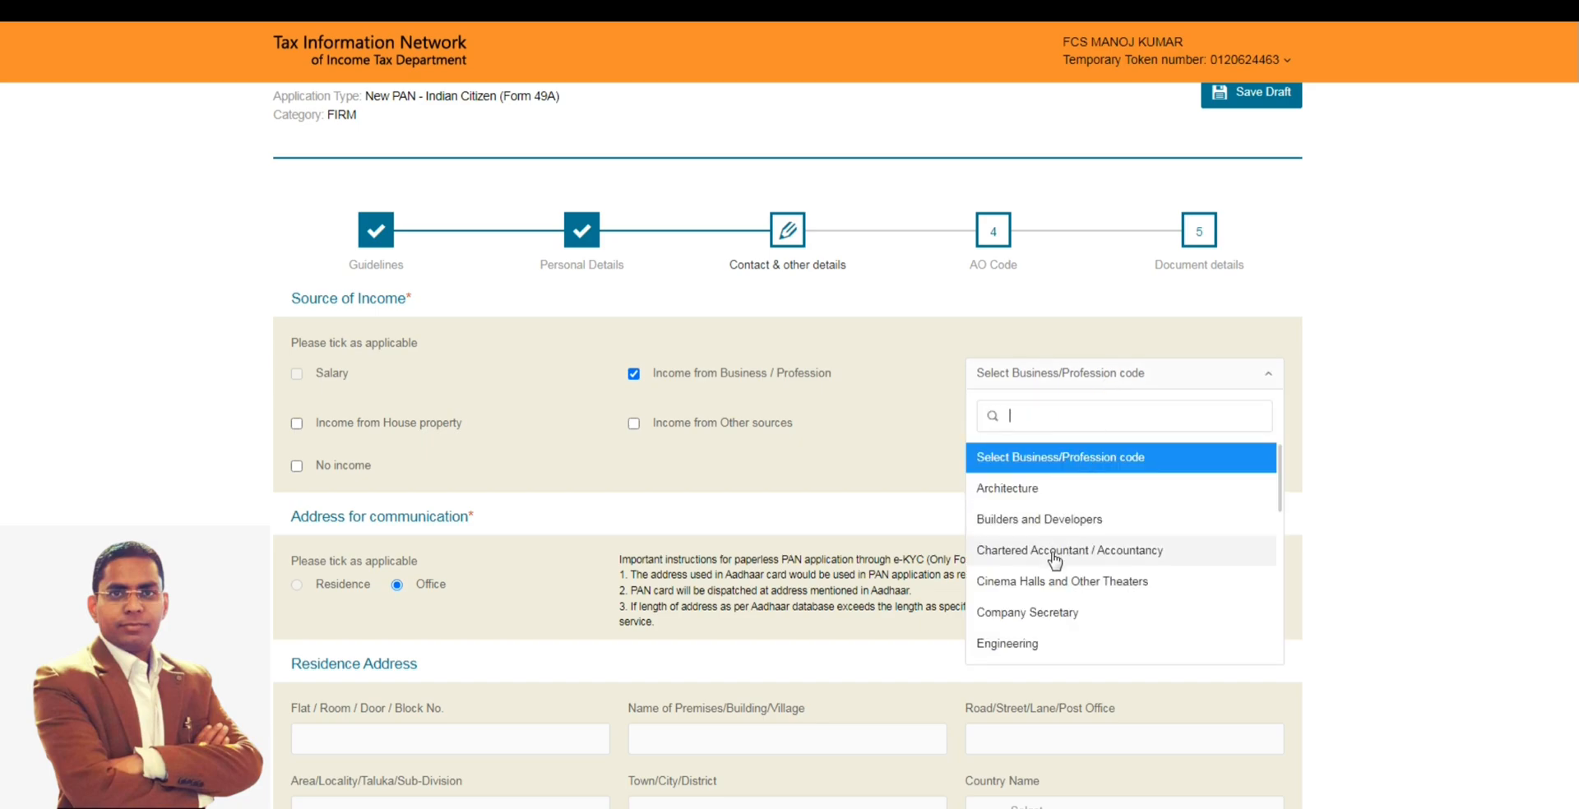
pyautogui.scroll(-3, 1054, 561)
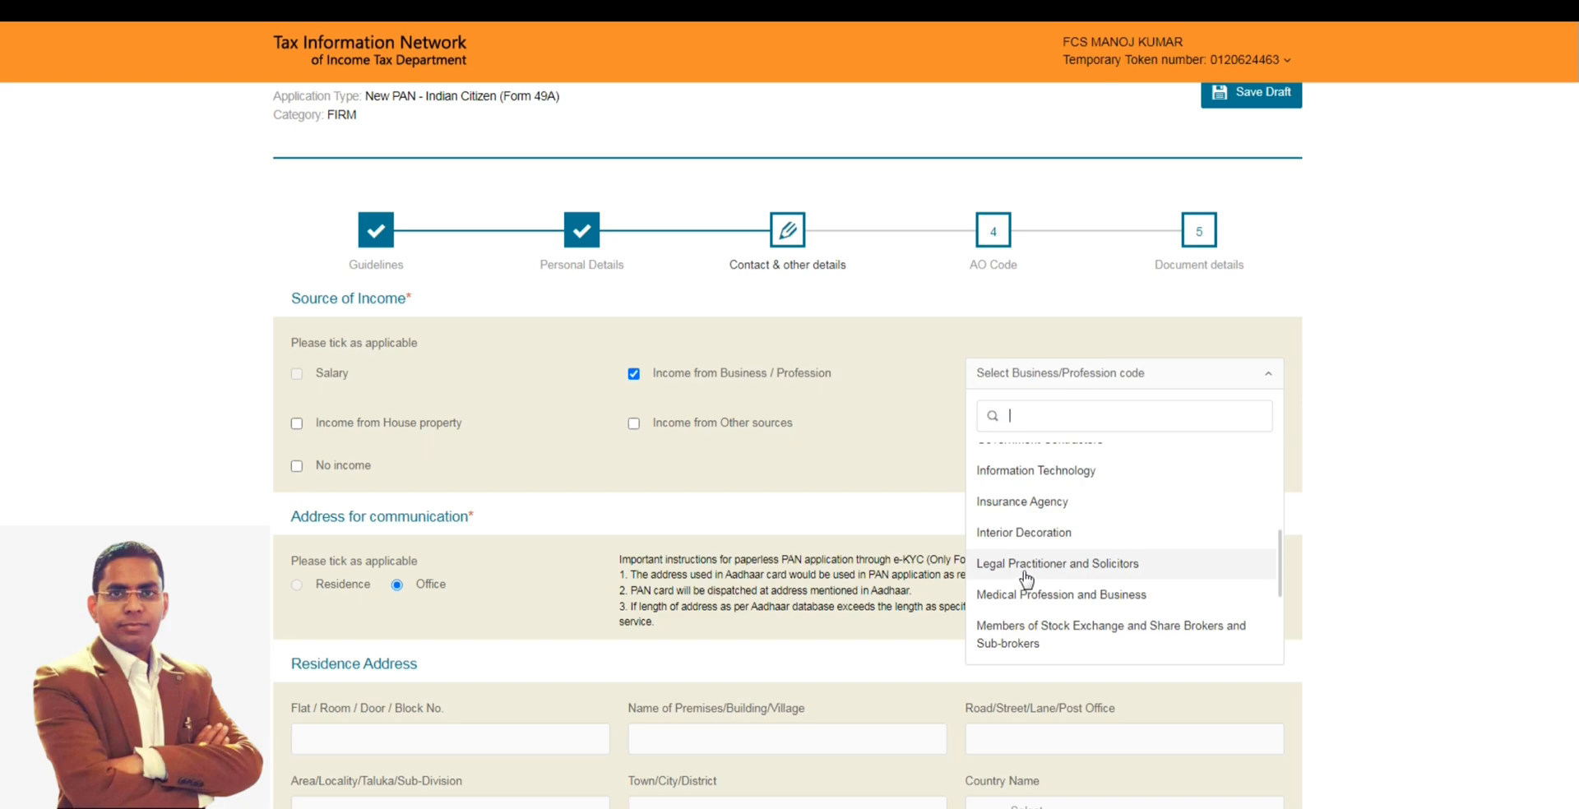
pyautogui.click(1026, 564)
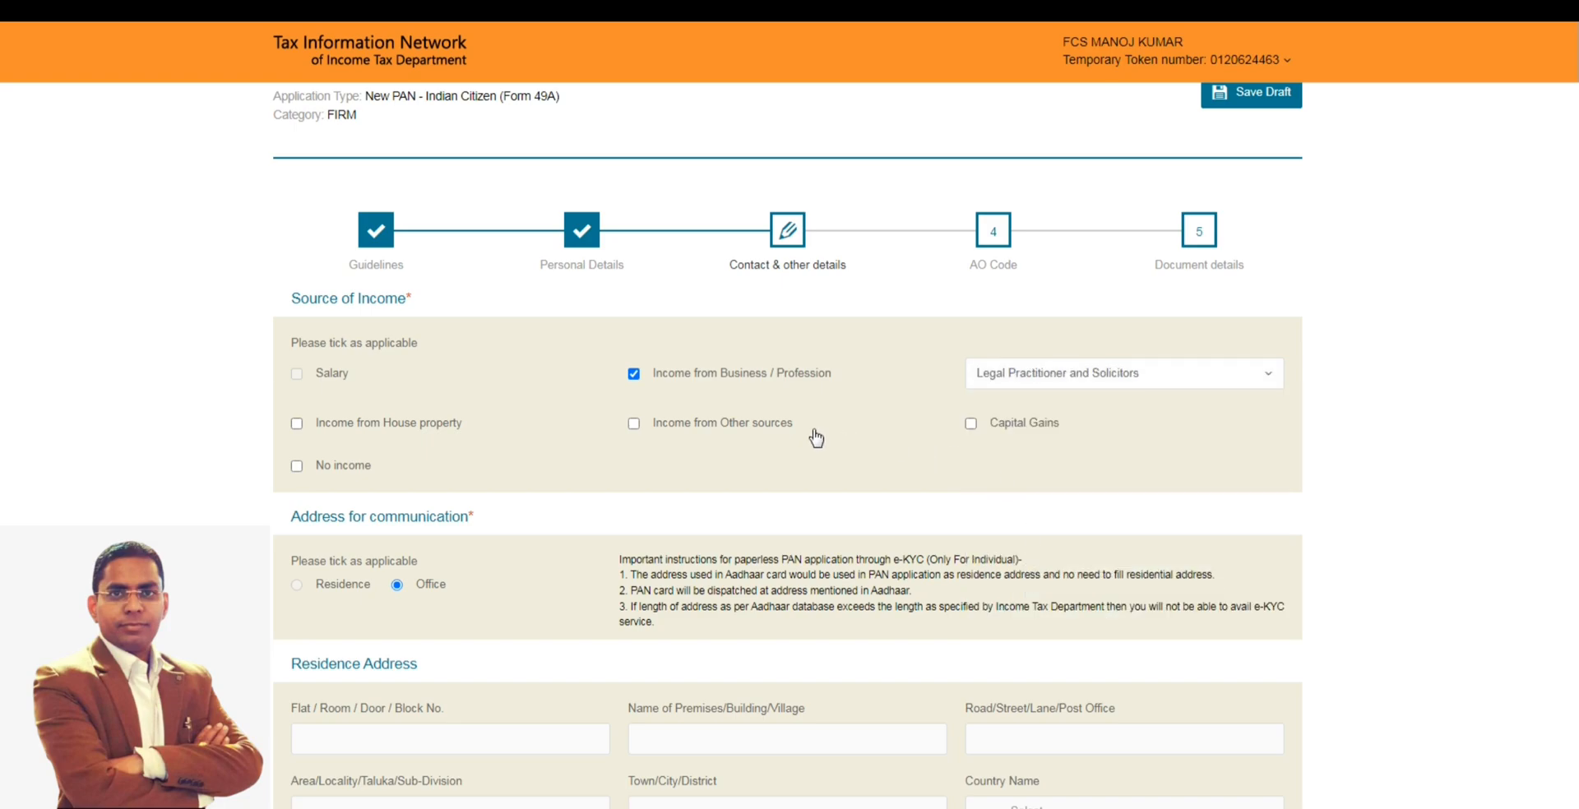
# - Fill in the name of office, flat number and premises name in the Office Address section
pyautogui.scroll(-2, 816, 439)
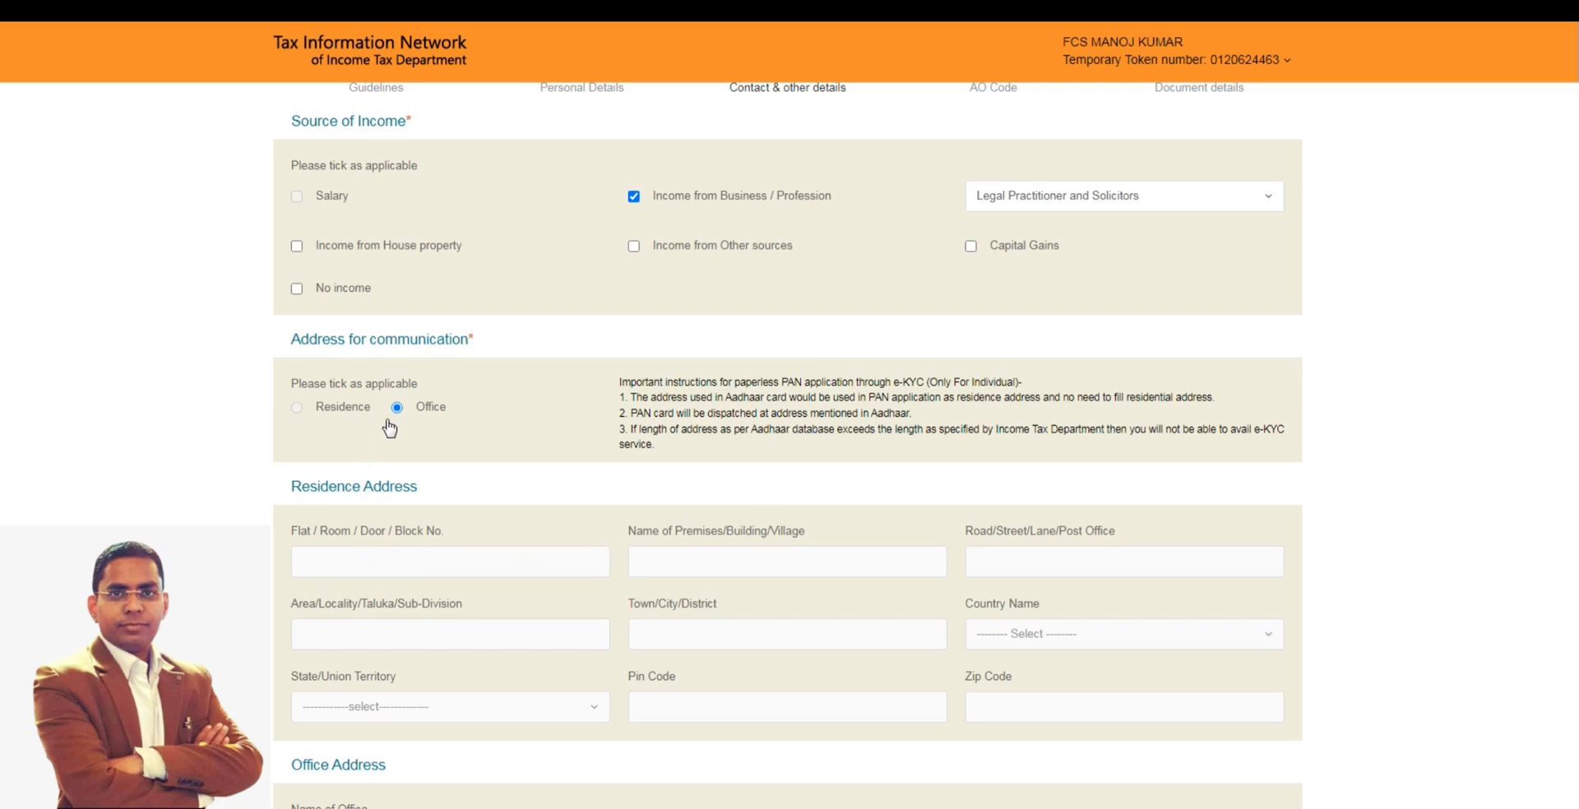
pyautogui.scroll(1, 467, 420)
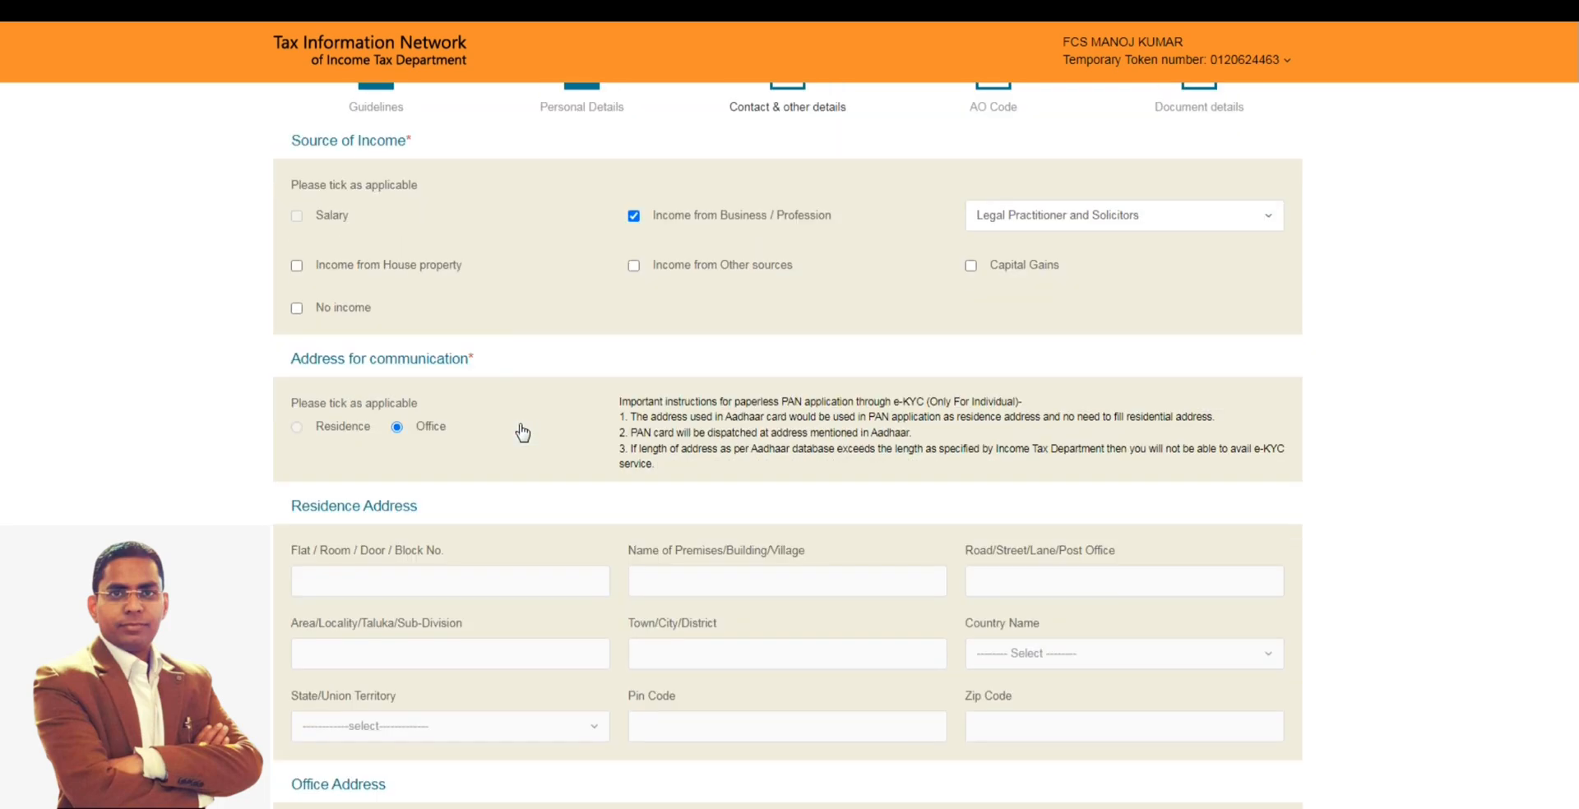
pyautogui.scroll(-1, 518, 440)
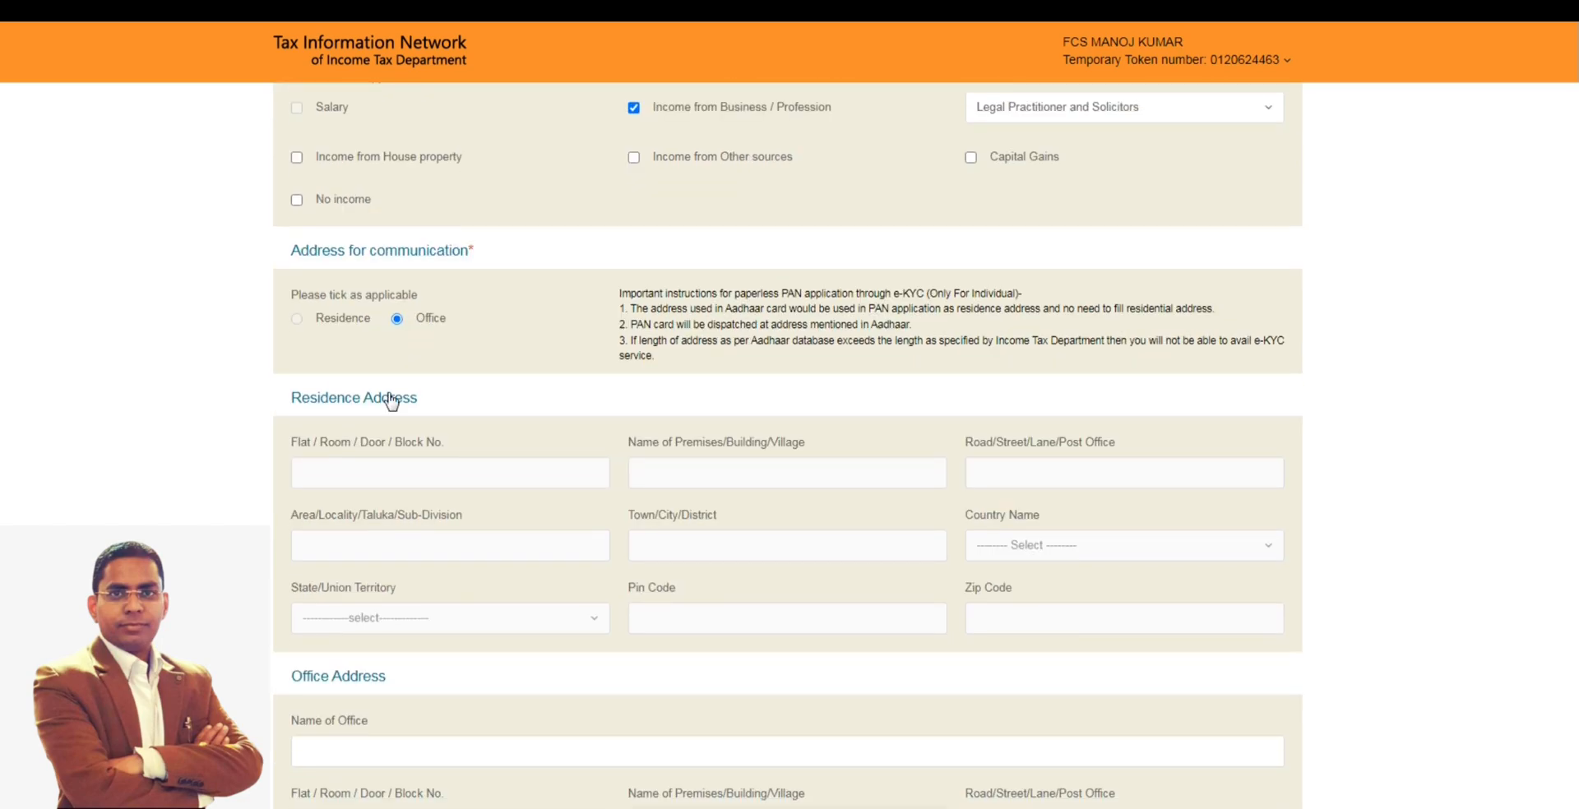
pyautogui.scroll(-4, 406, 426)
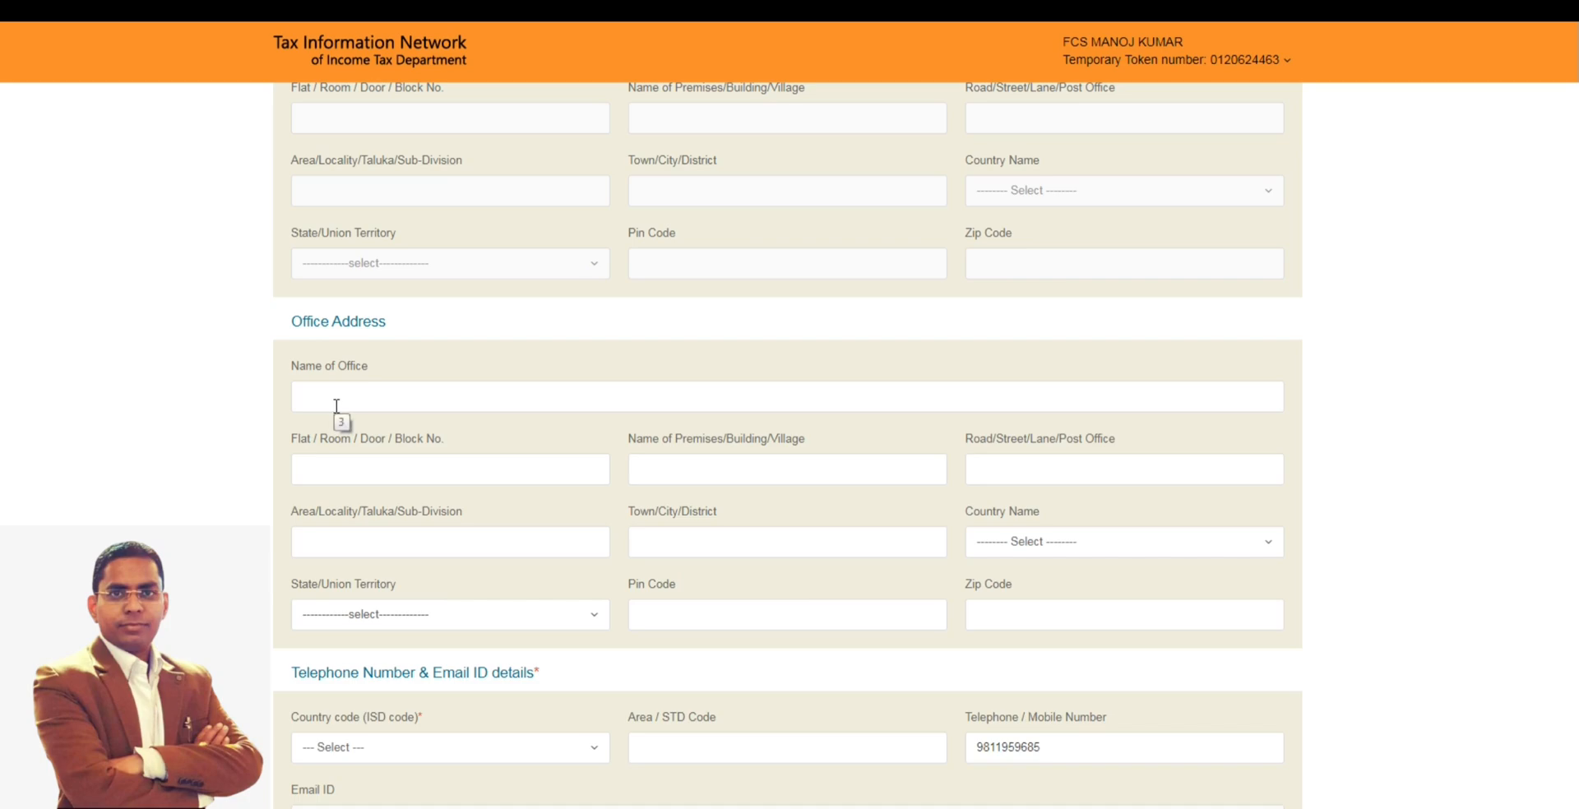
pyautogui.scroll(-1, 336, 406)
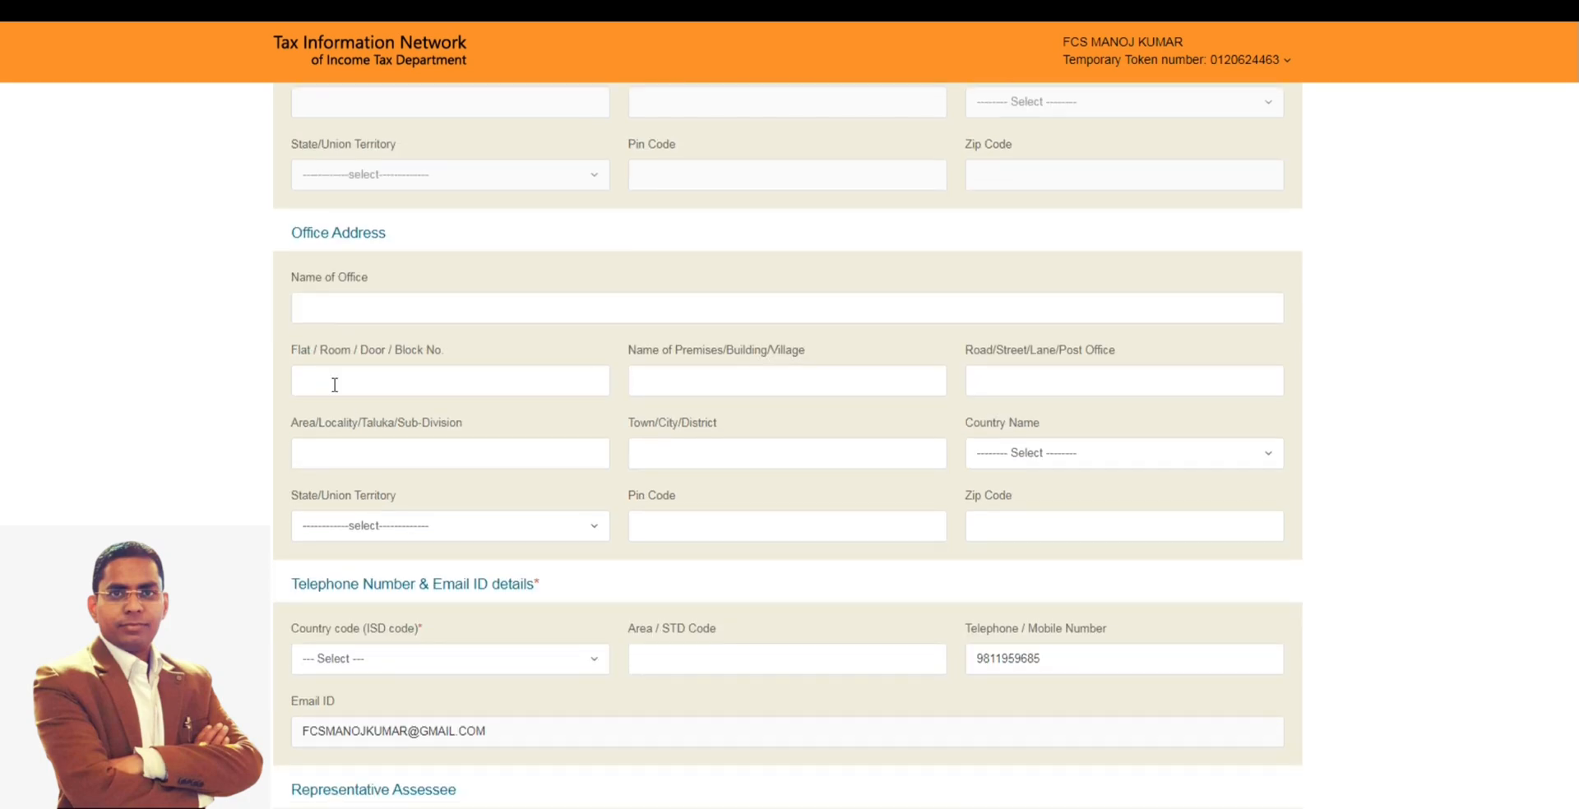
pyautogui.click(342, 310)
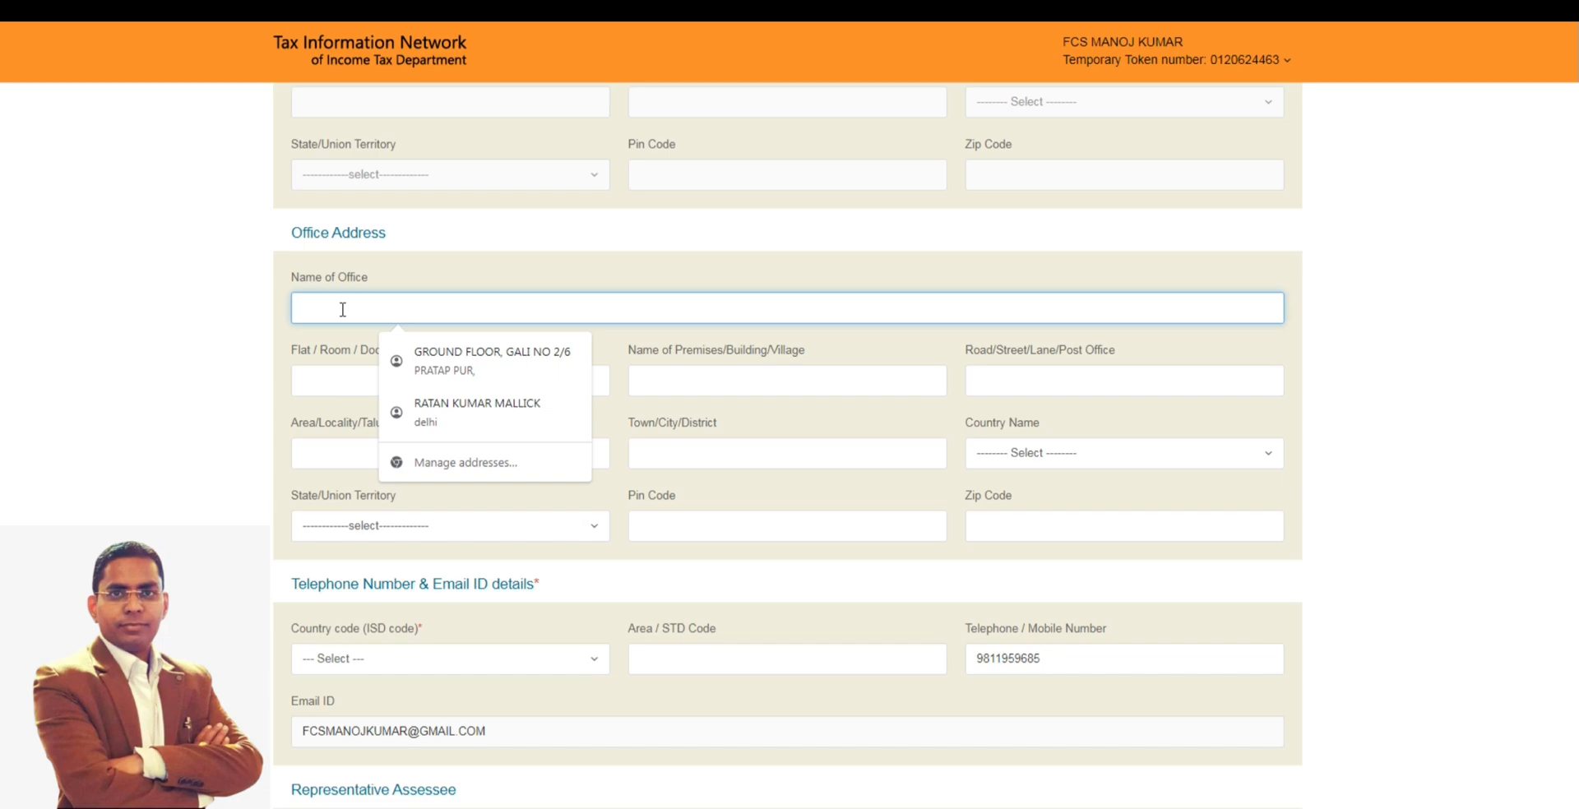
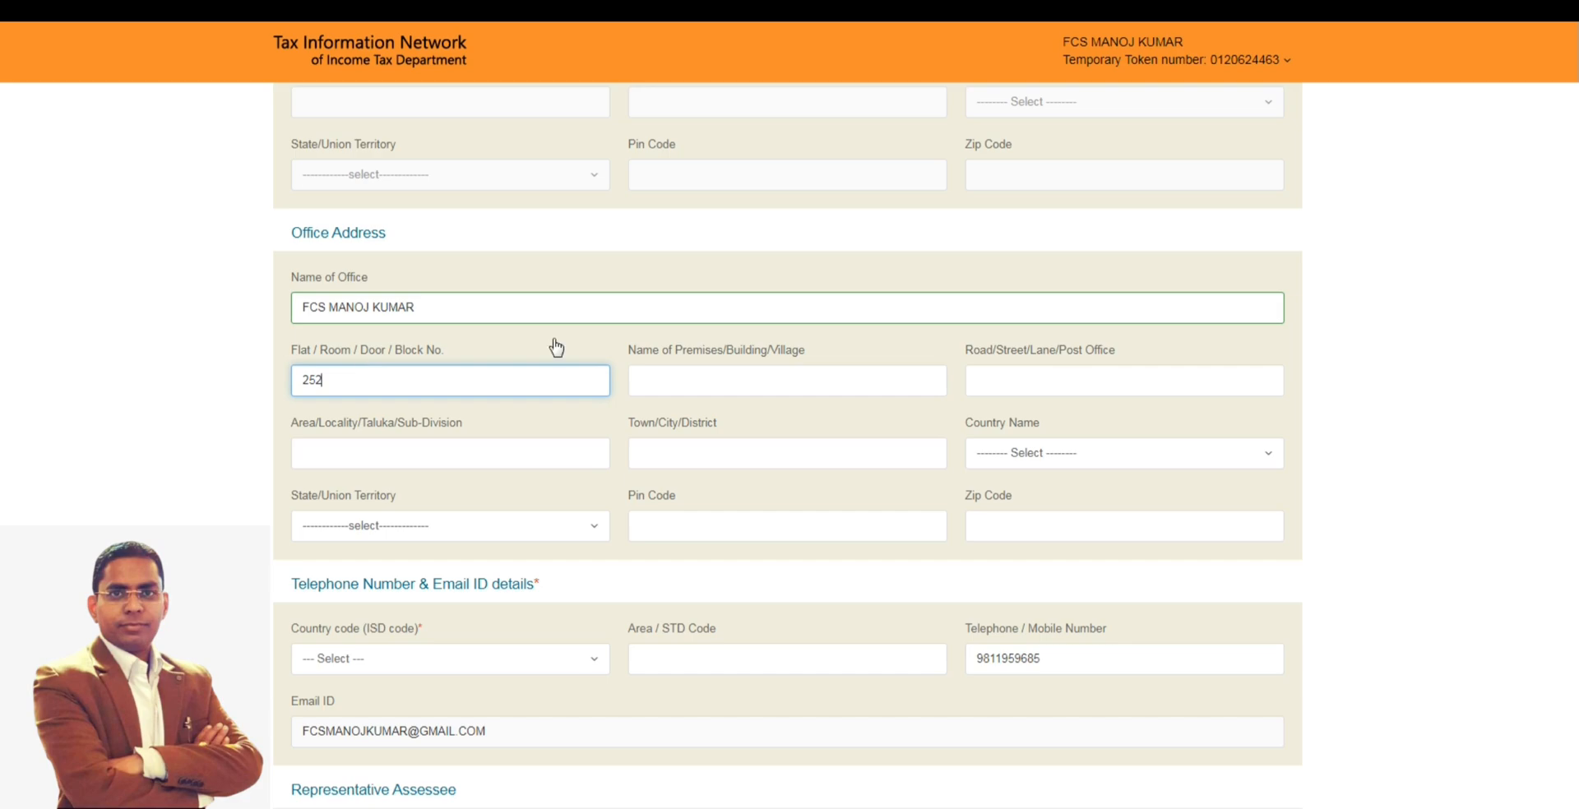
pyautogui.click(771, 377)
pyautogui.write('DELHI')
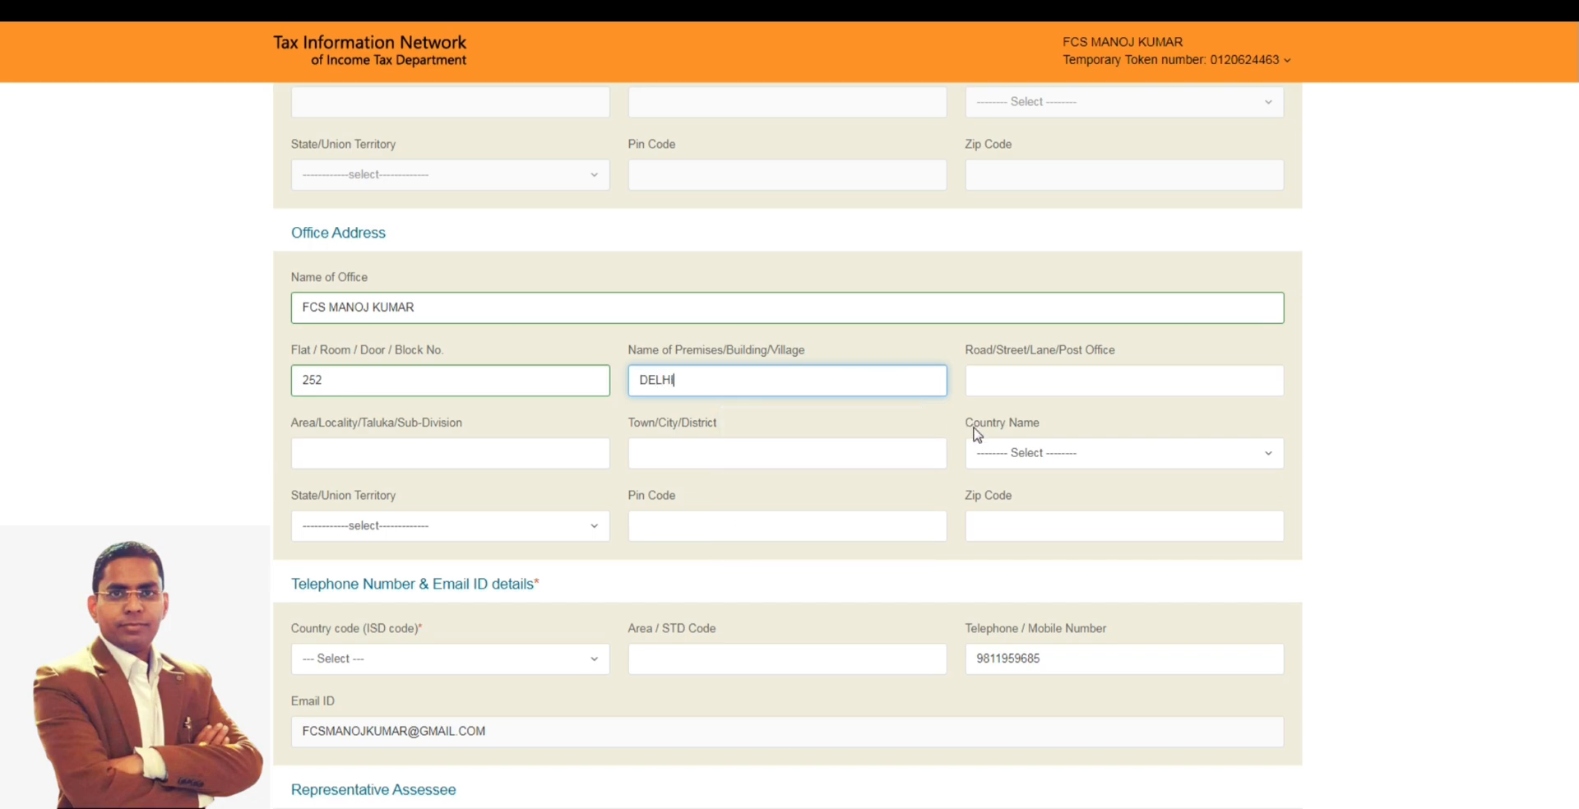
# - Set the office address country to INDIA
pyautogui.click(1082, 455)
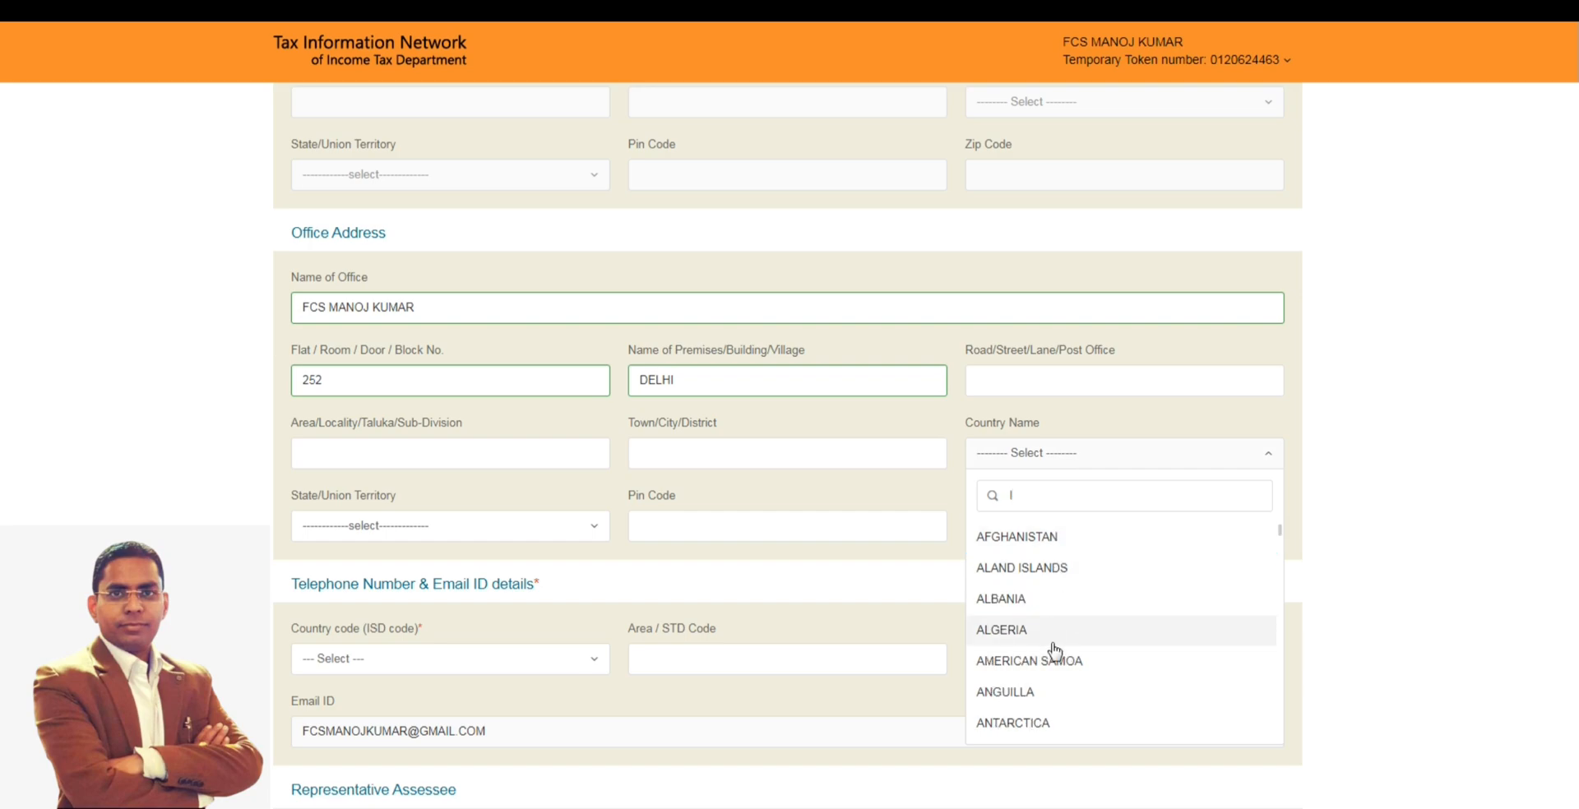
pyautogui.write('ll')
pyautogui.press('BackSpace')
pyautogui.press('BackSpace')
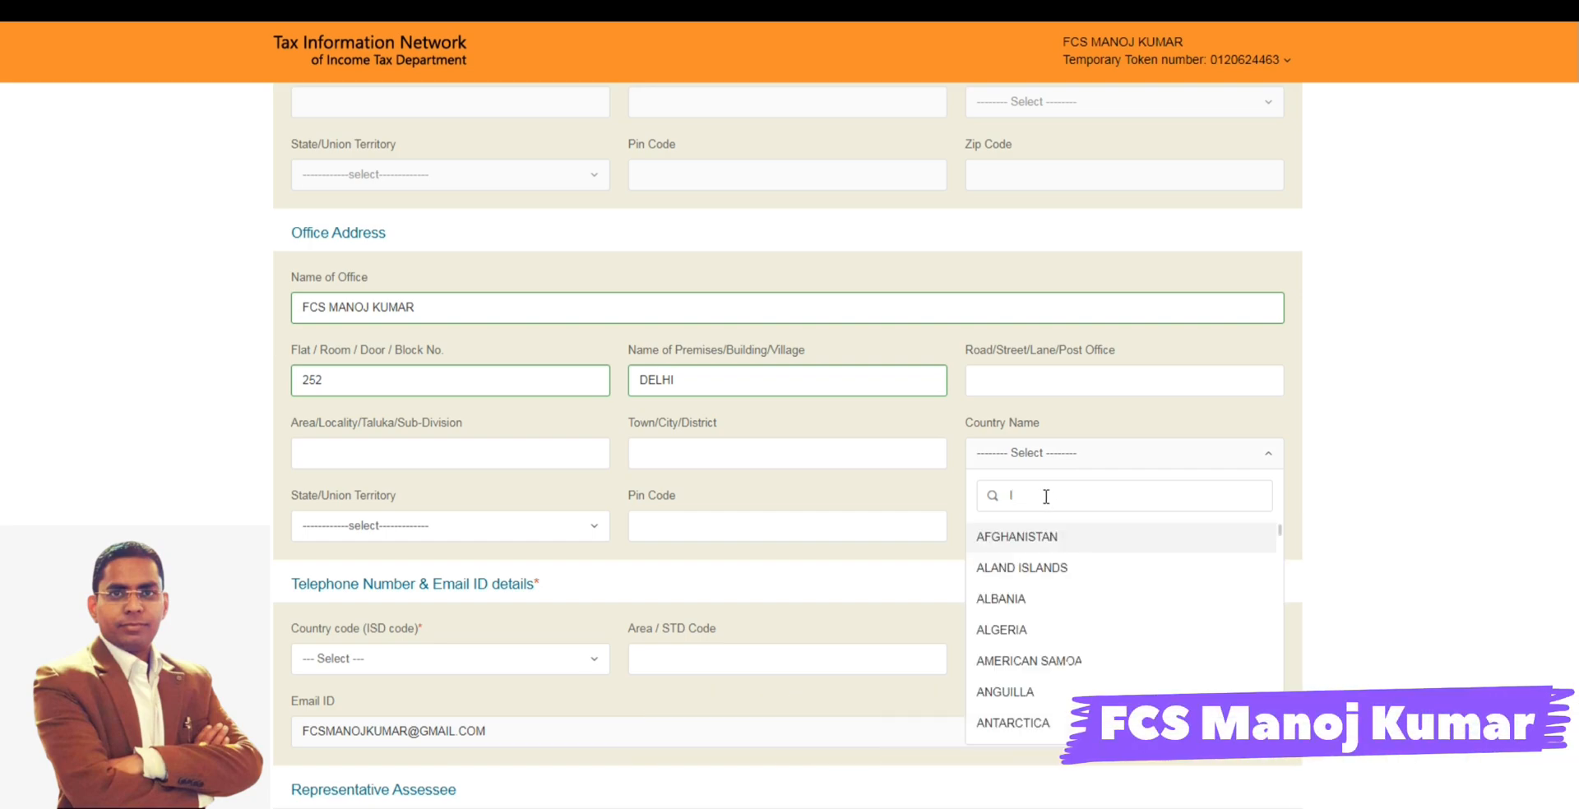
pyautogui.write('ind')
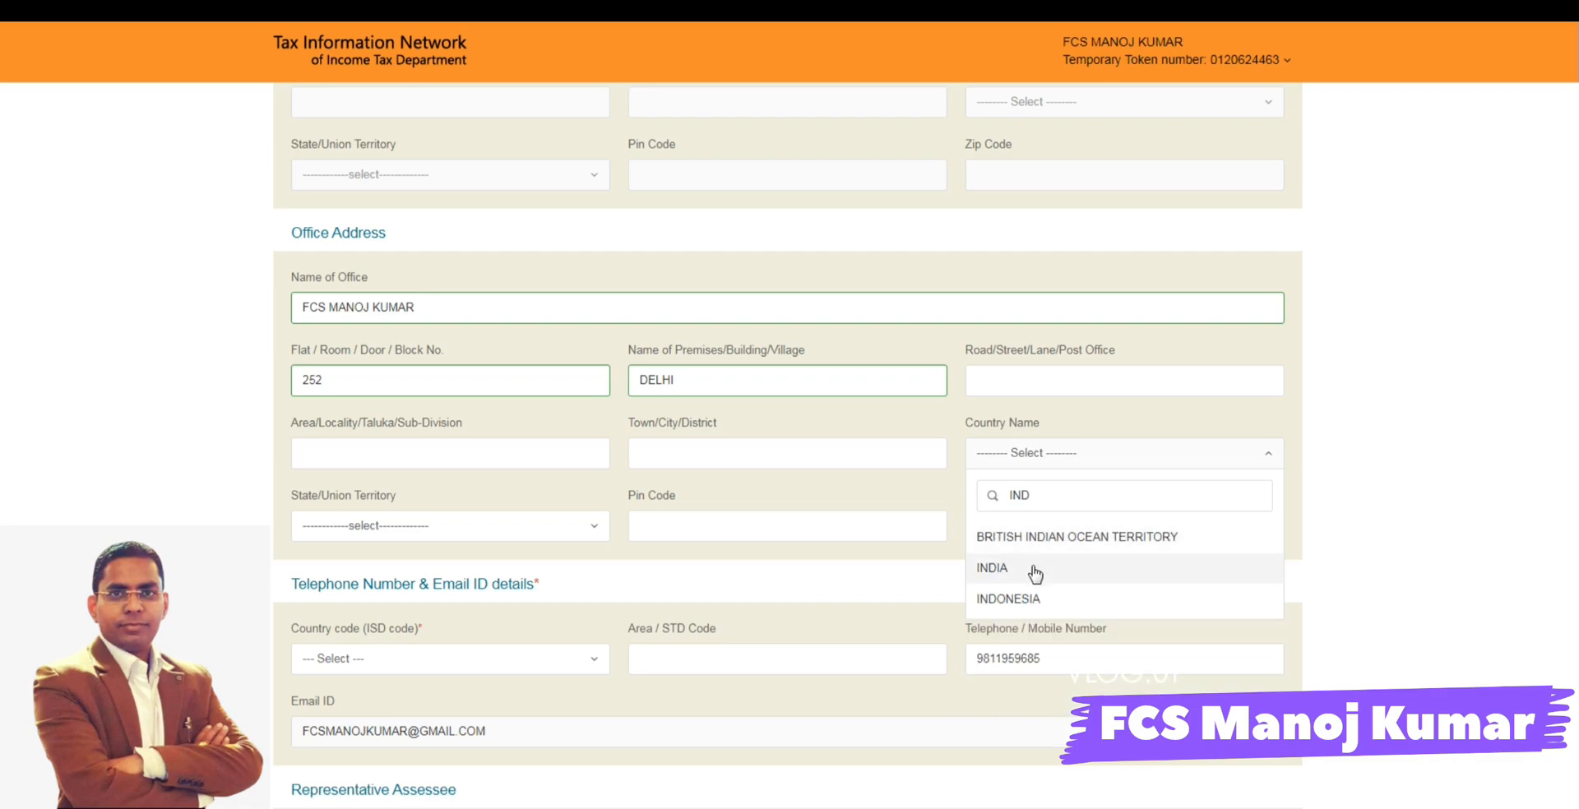
pyautogui.click(1033, 568)
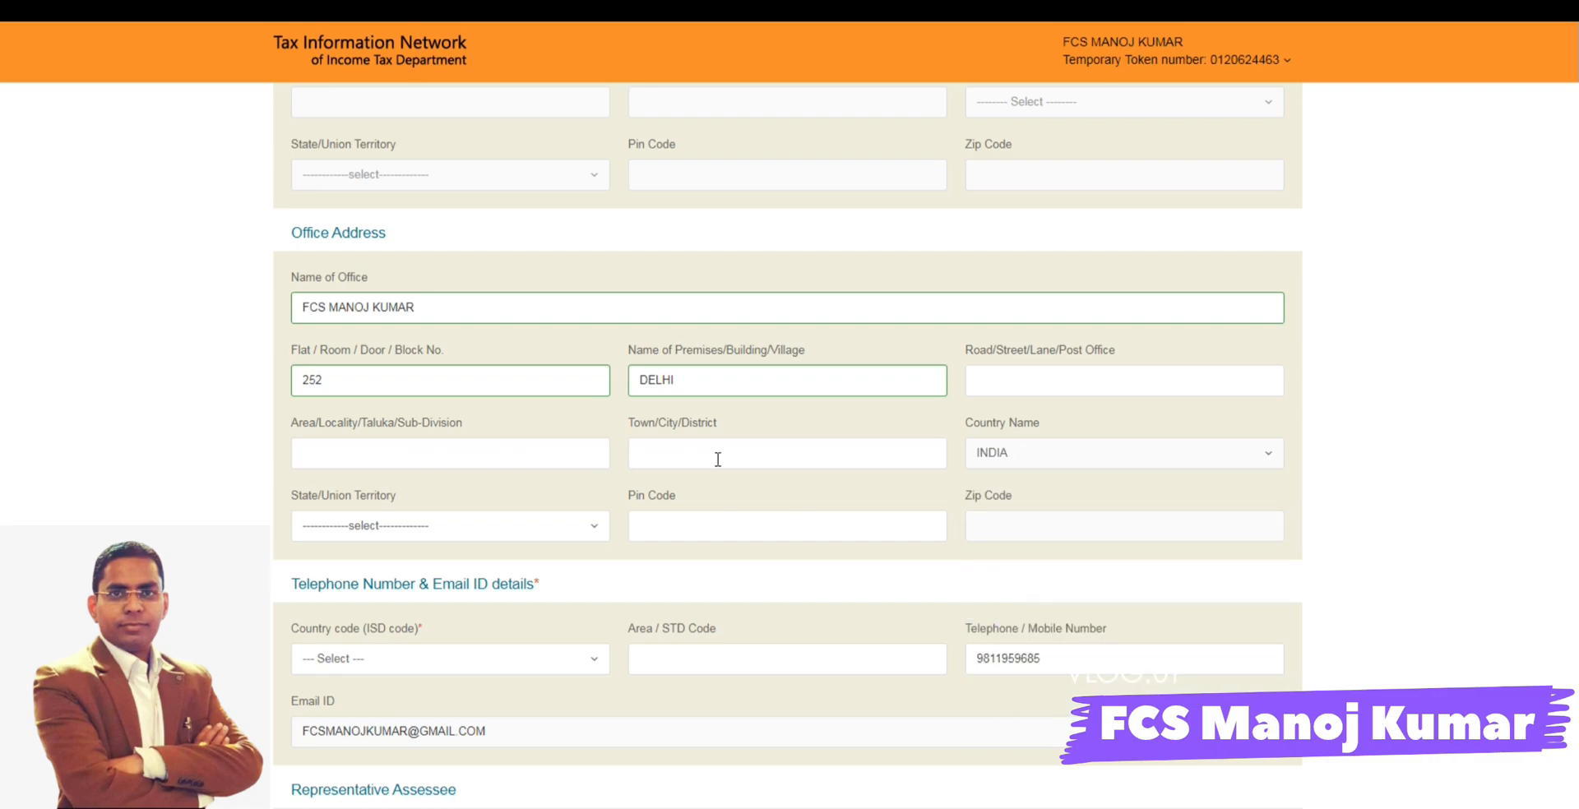
# - Set the office address state to DELHI and fill in the office's postal pin code
pyautogui.click(455, 526)
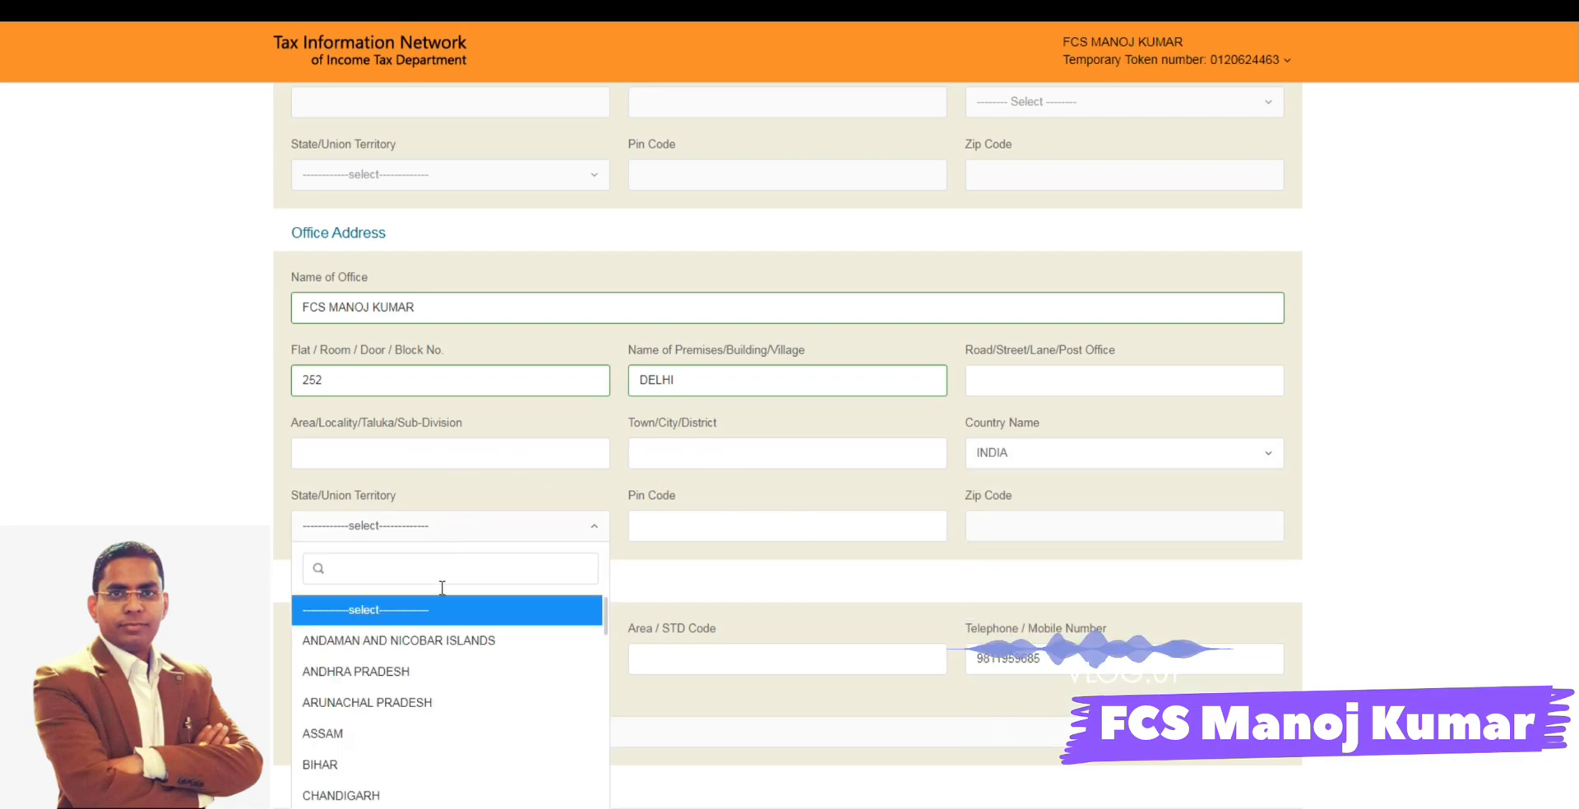
pyautogui.write('D')
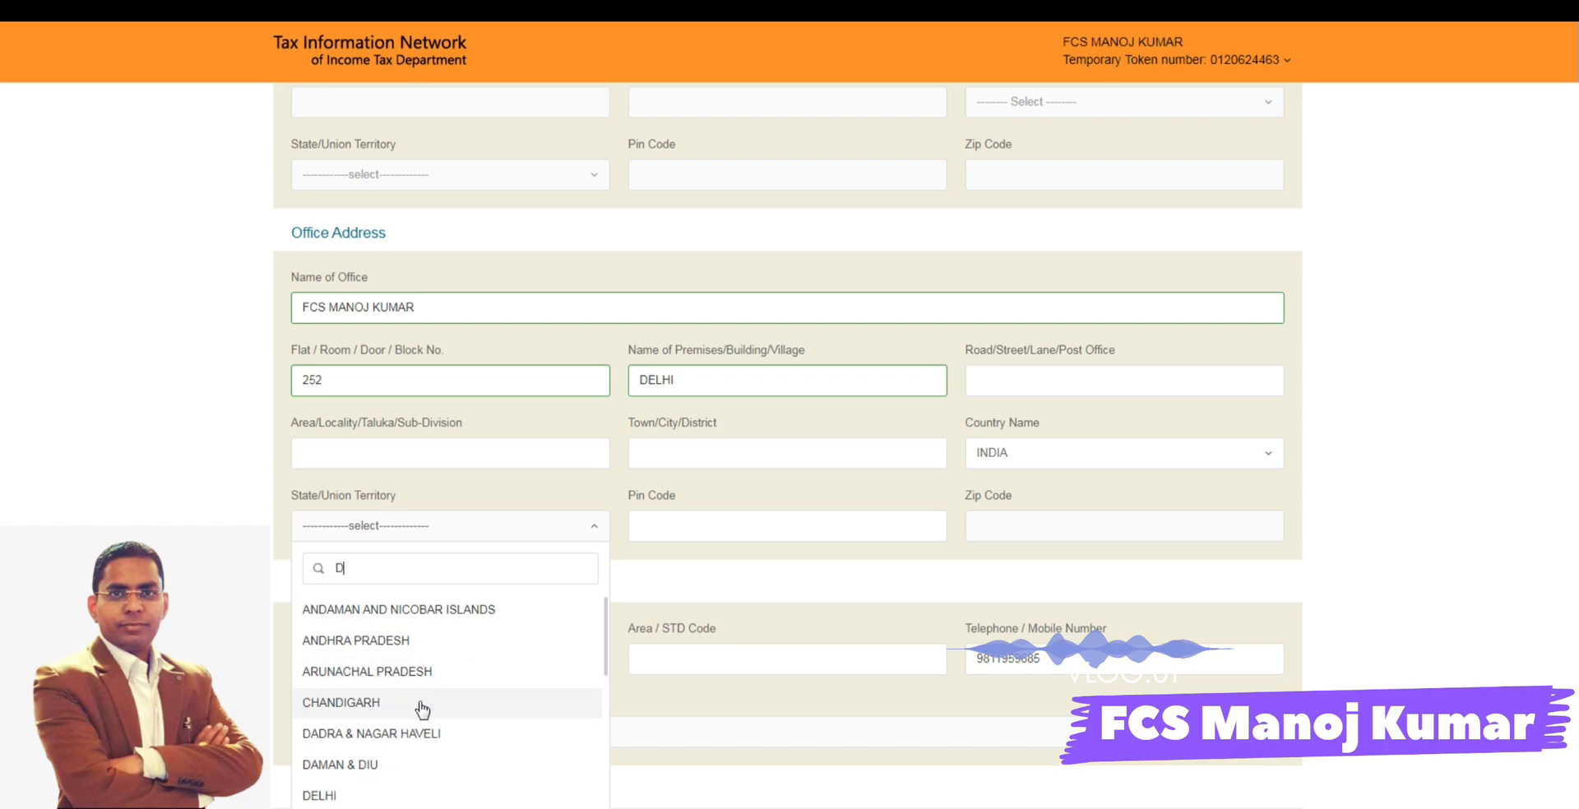
pyautogui.click(367, 795)
pyautogui.click(700, 524)
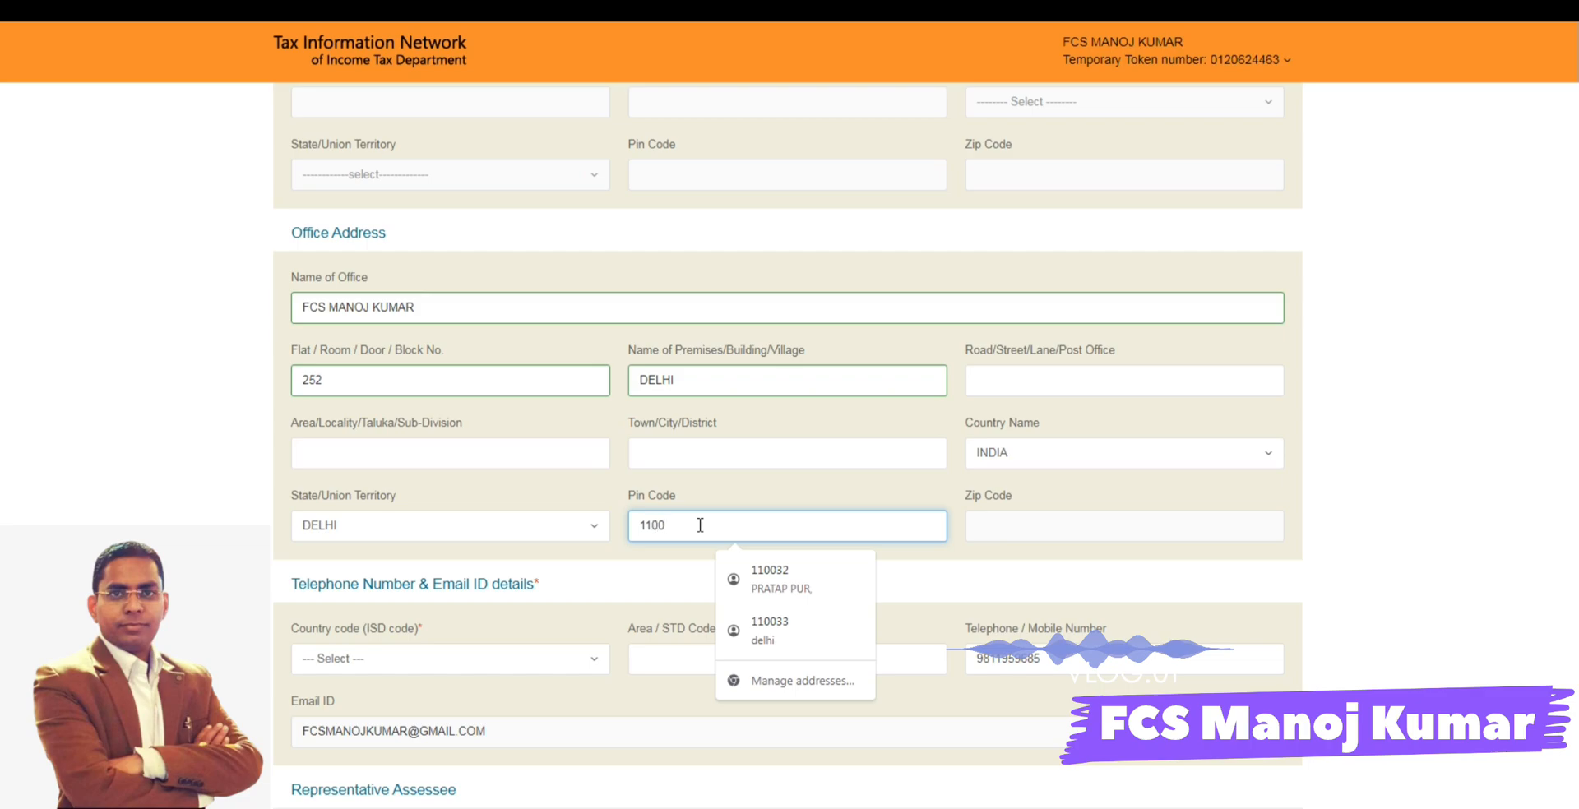
pyautogui.write('11009')
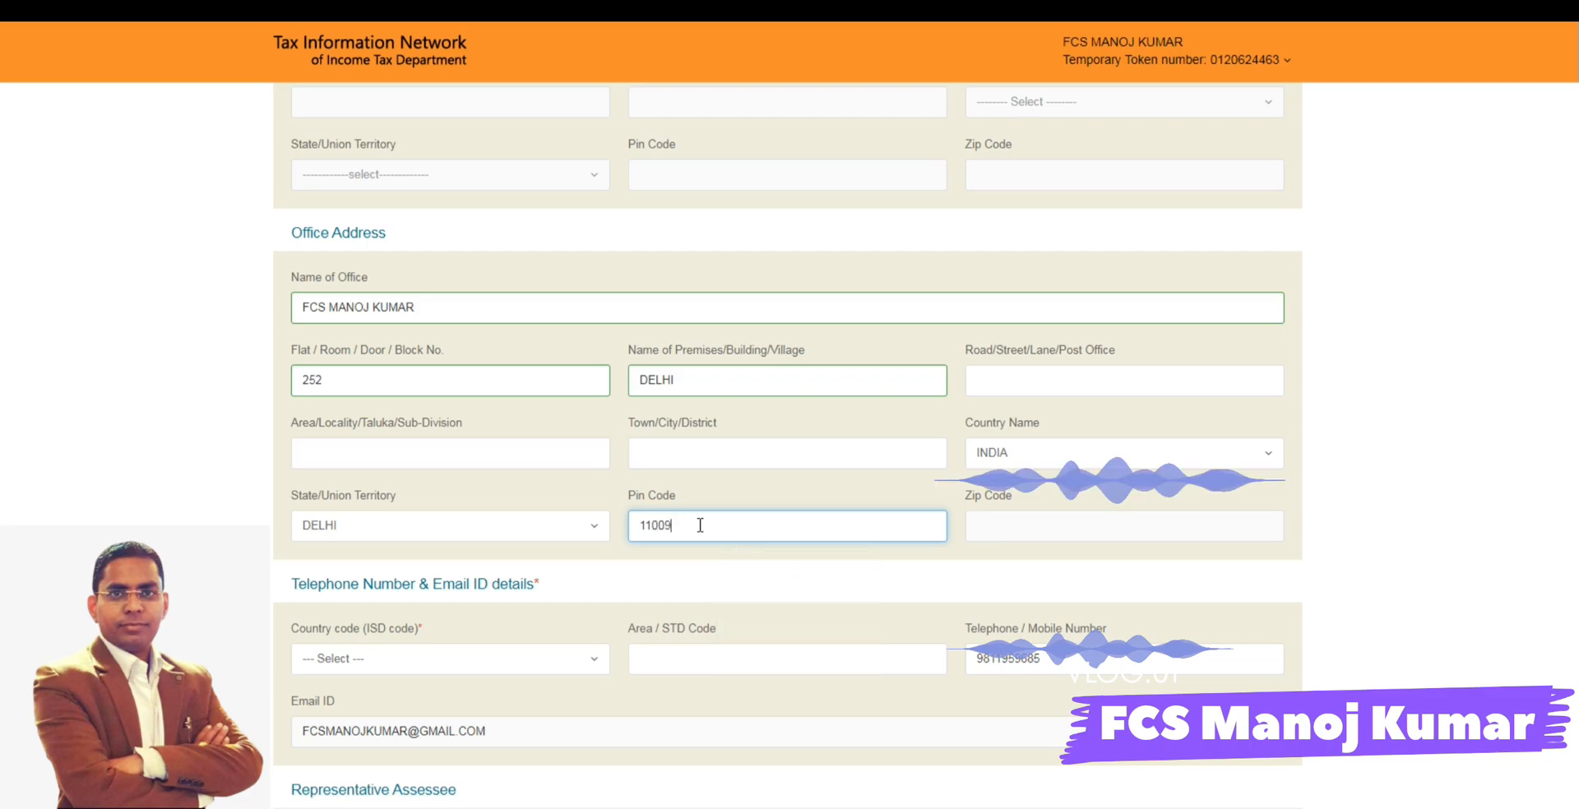
pyautogui.write('5')
pyautogui.click(818, 563)
# - Set the telephone country code to INDIA (91) and proceed to the AO Code page with no representative assessee
pyautogui.scroll(-2, 822, 566)
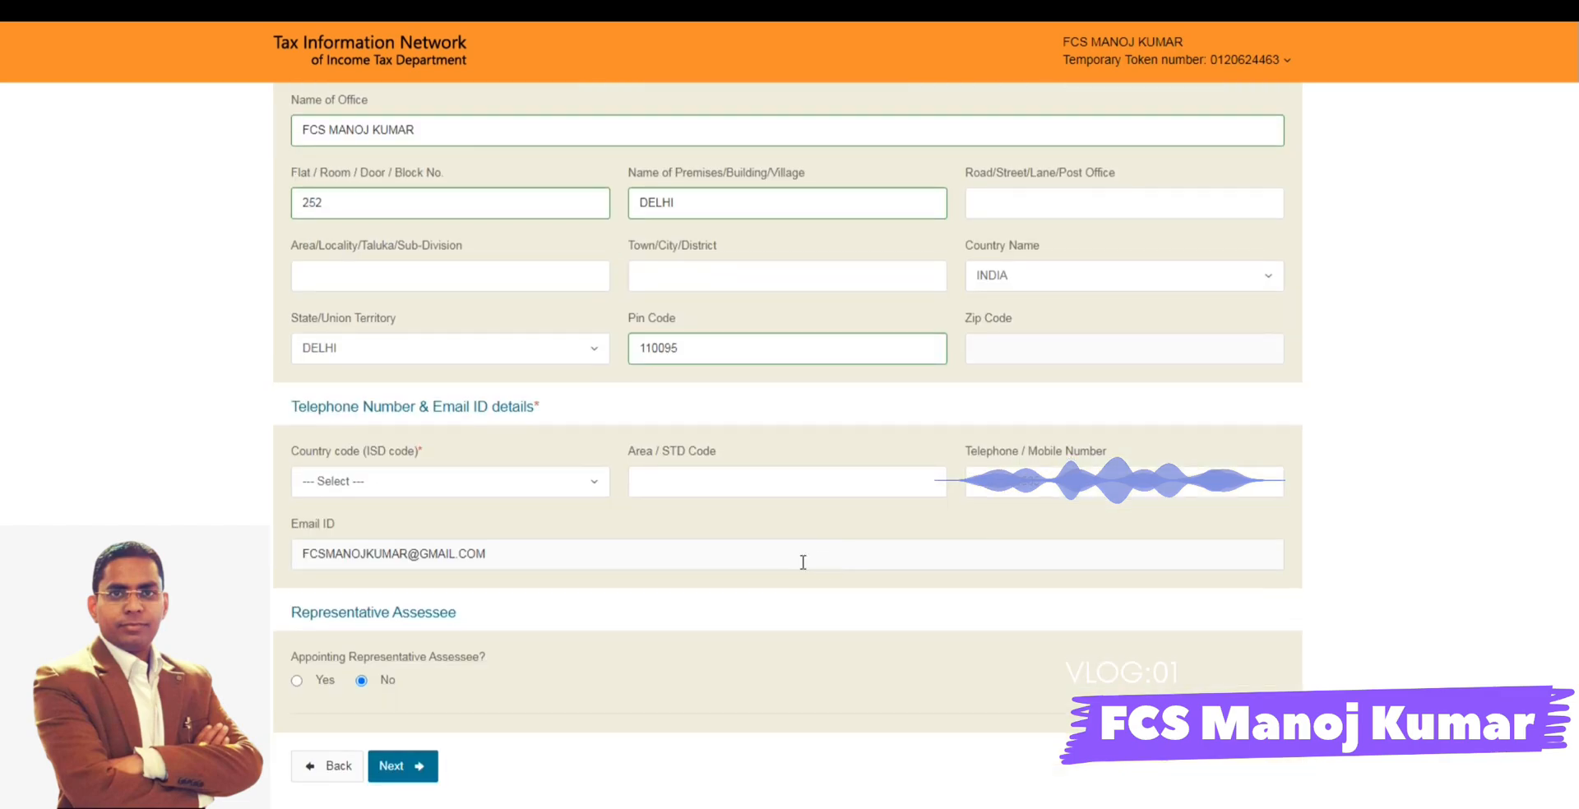
pyautogui.click(517, 492)
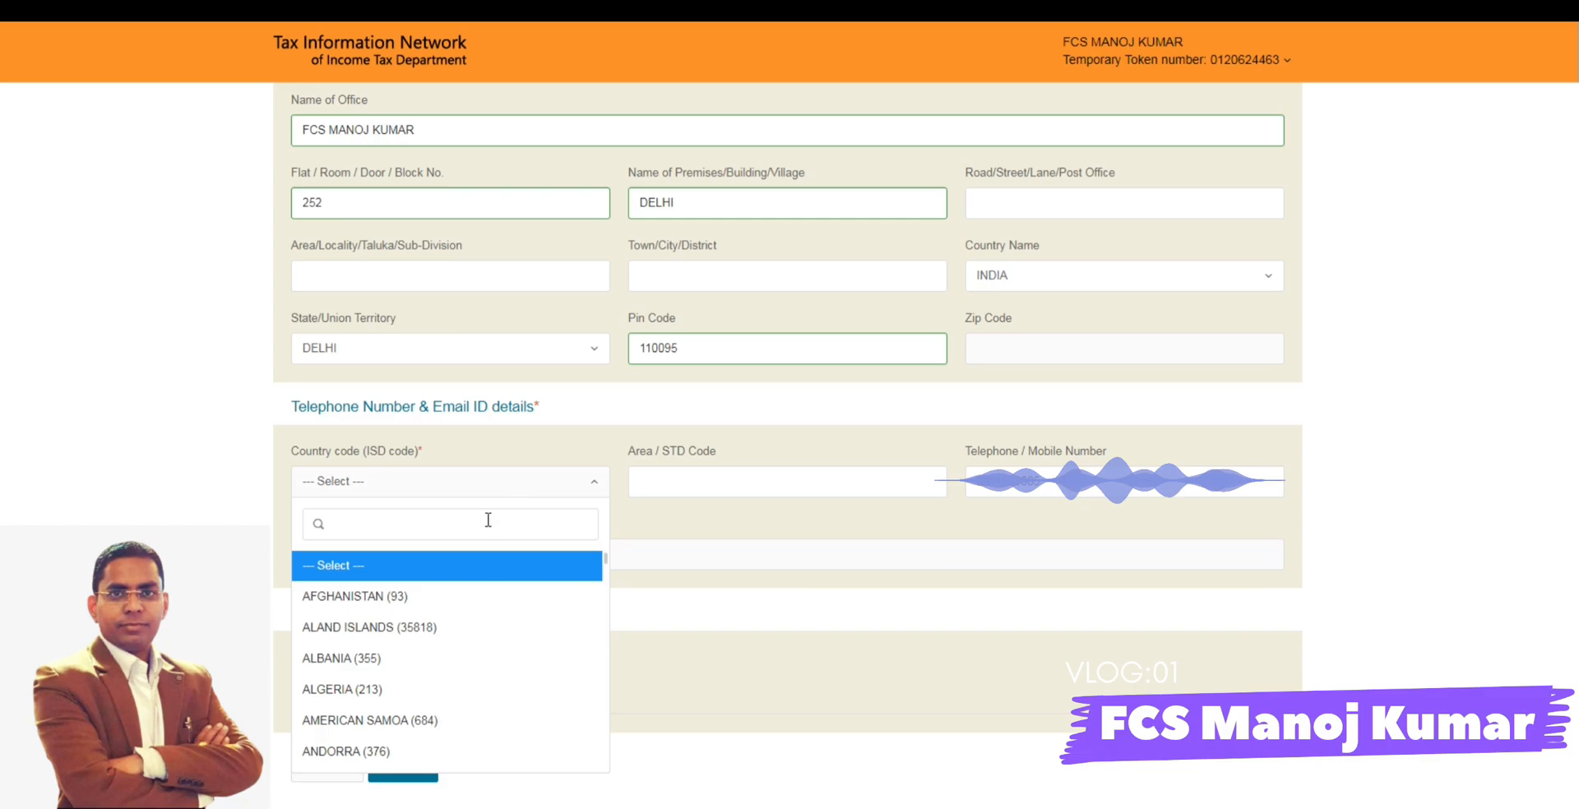
pyautogui.write('INDI')
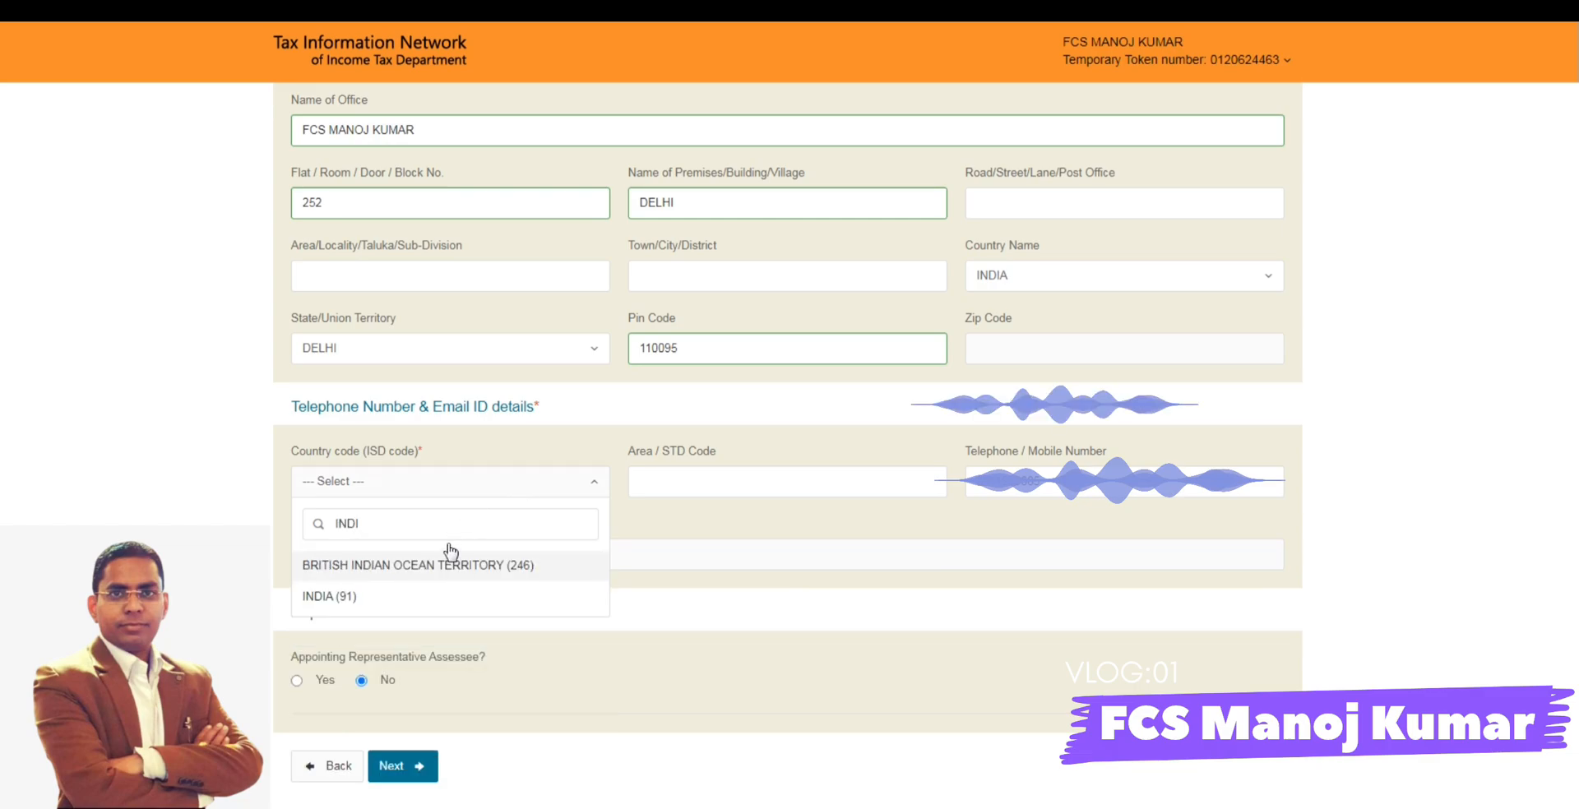
pyautogui.click(418, 591)
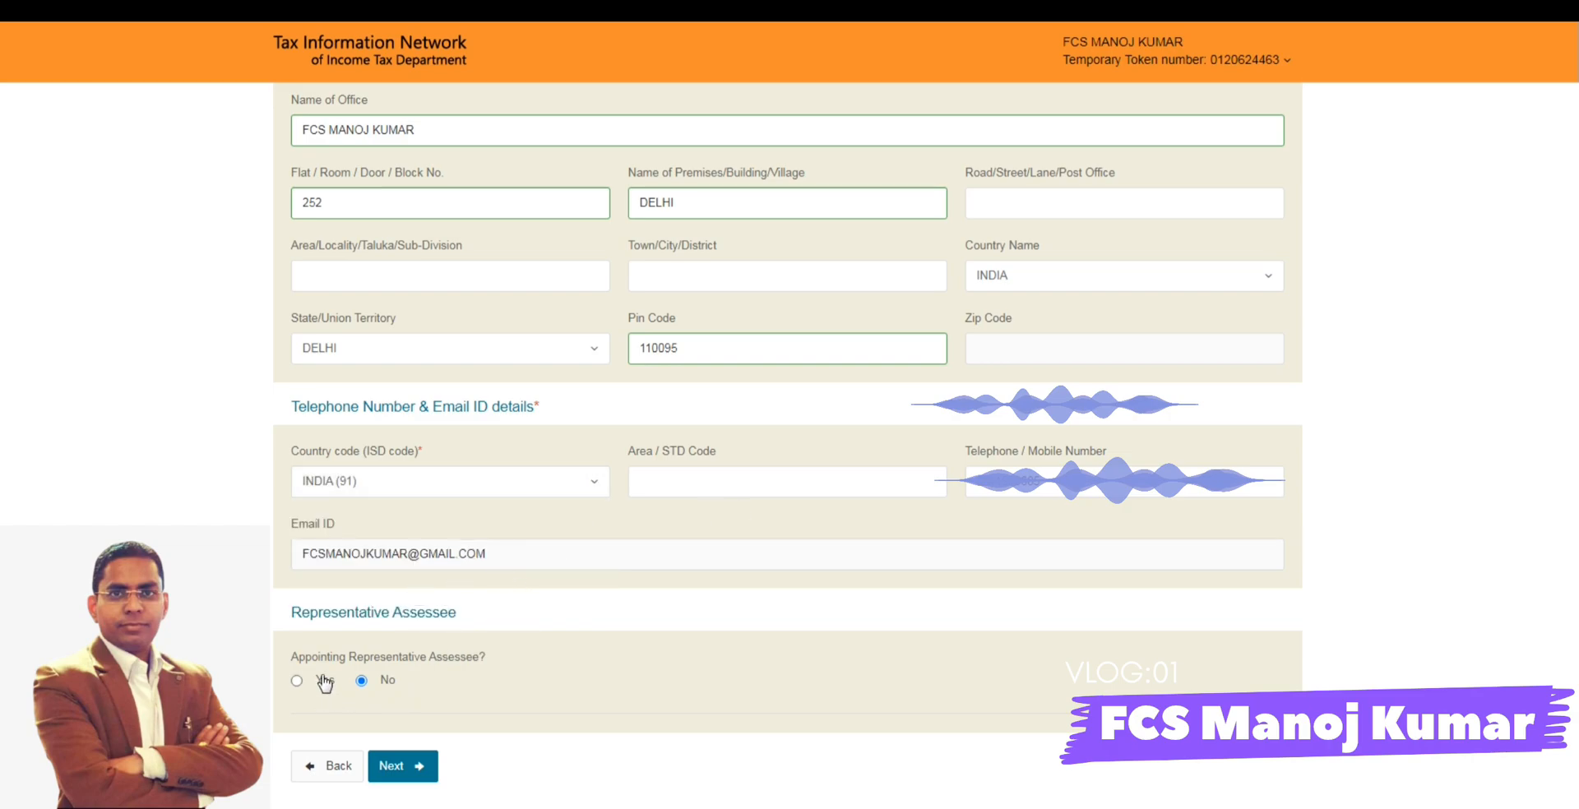
pyautogui.scroll(-1, 485, 666)
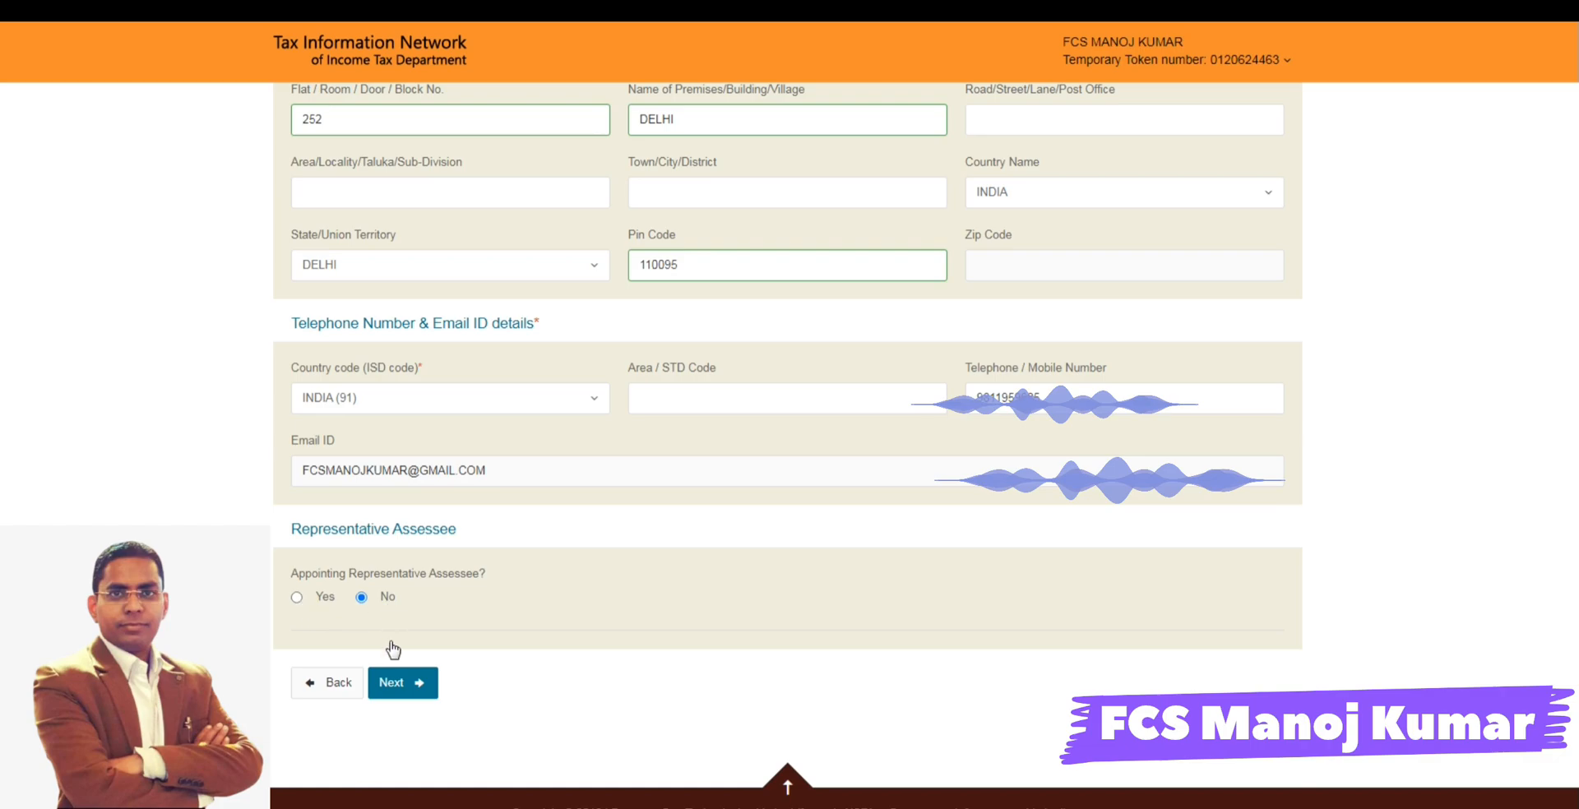
pyautogui.click(395, 683)
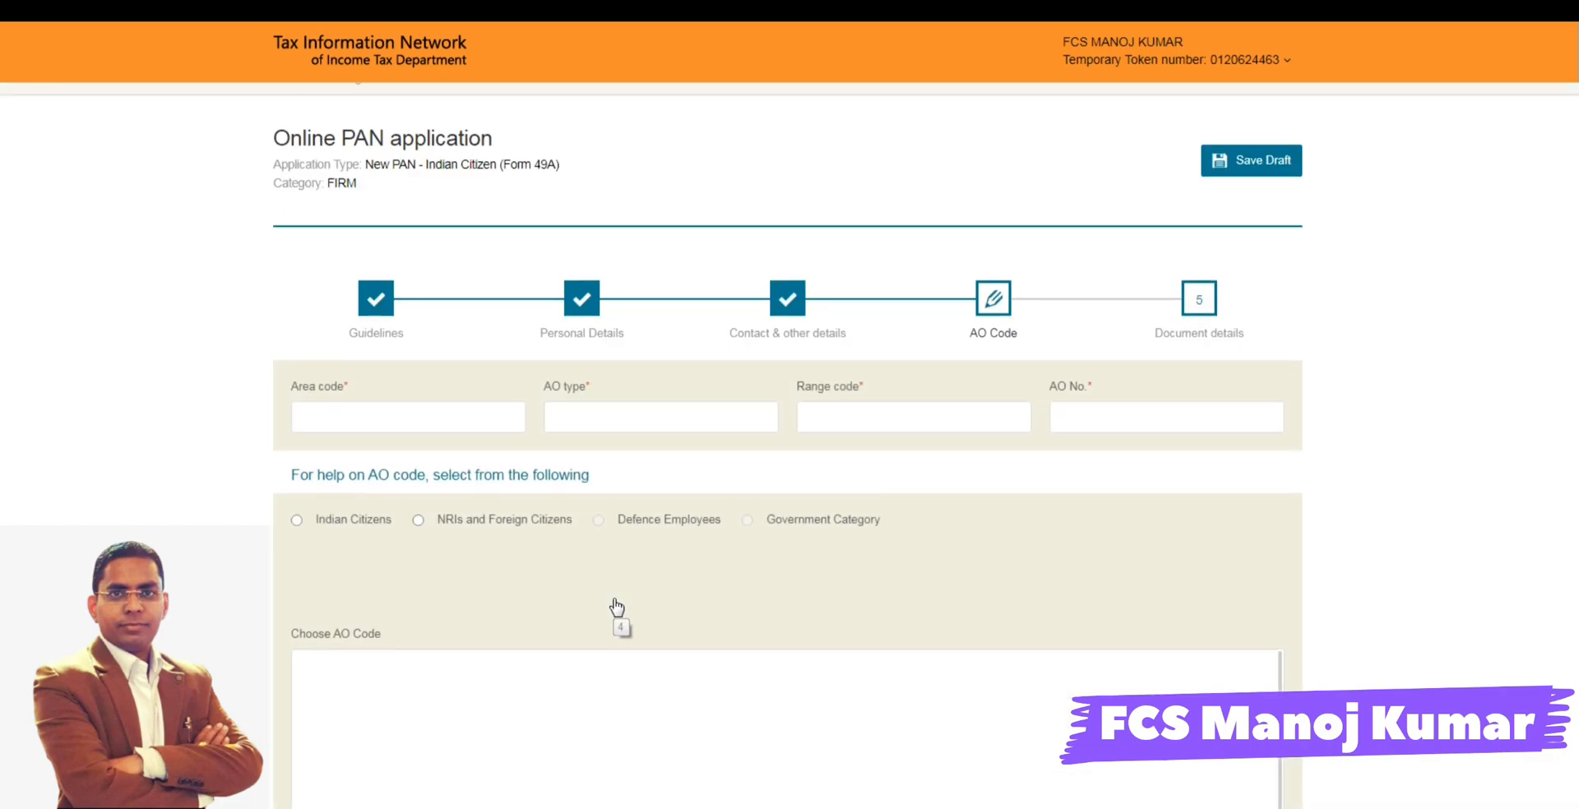
# - List the AO codes for Indian Citizens with state DELHI and city DELHI
pyautogui.scroll(-2, 613, 609)
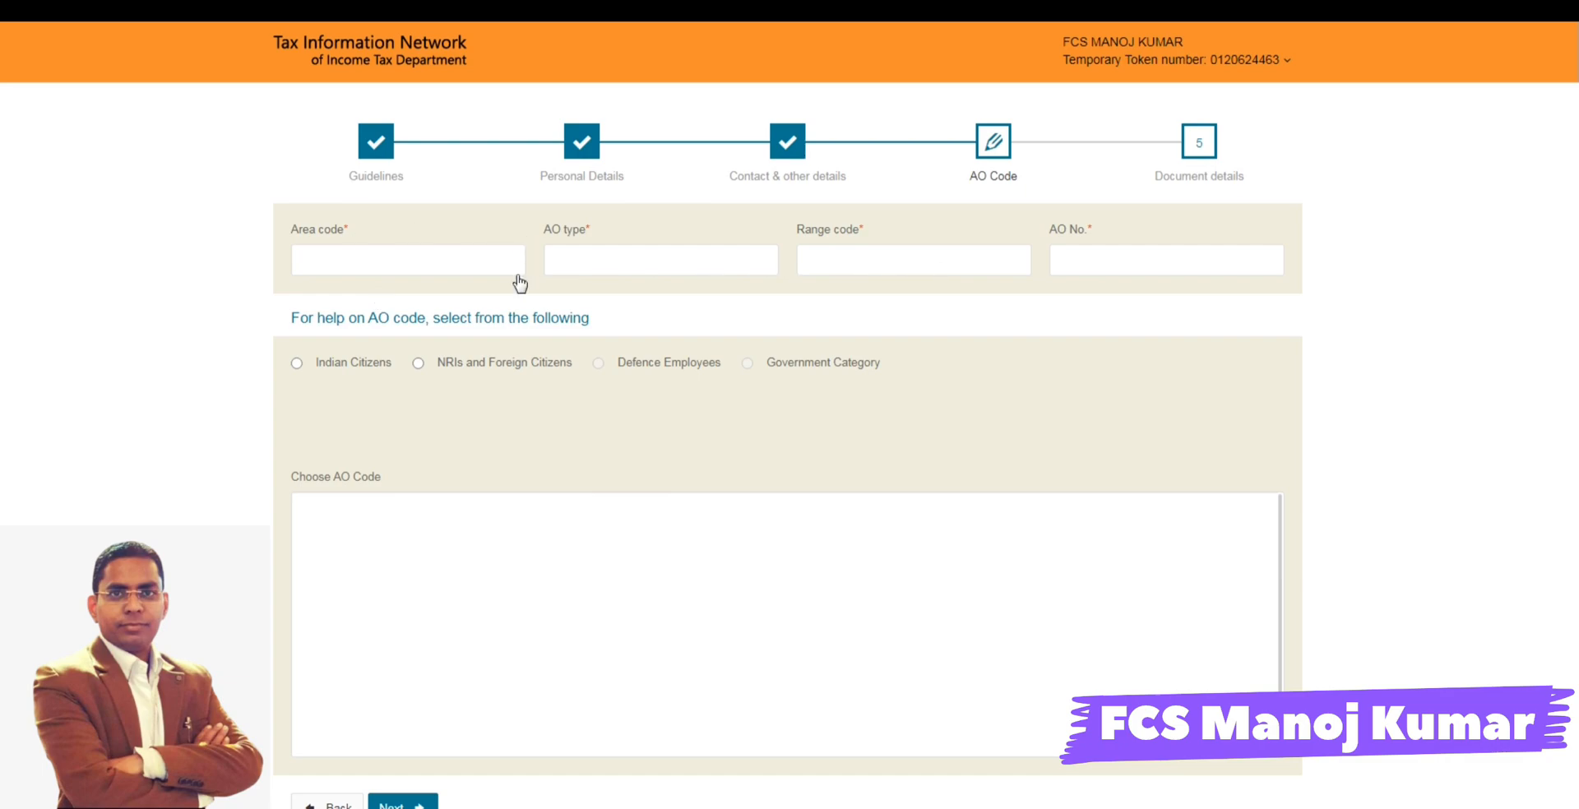
pyautogui.click(439, 265)
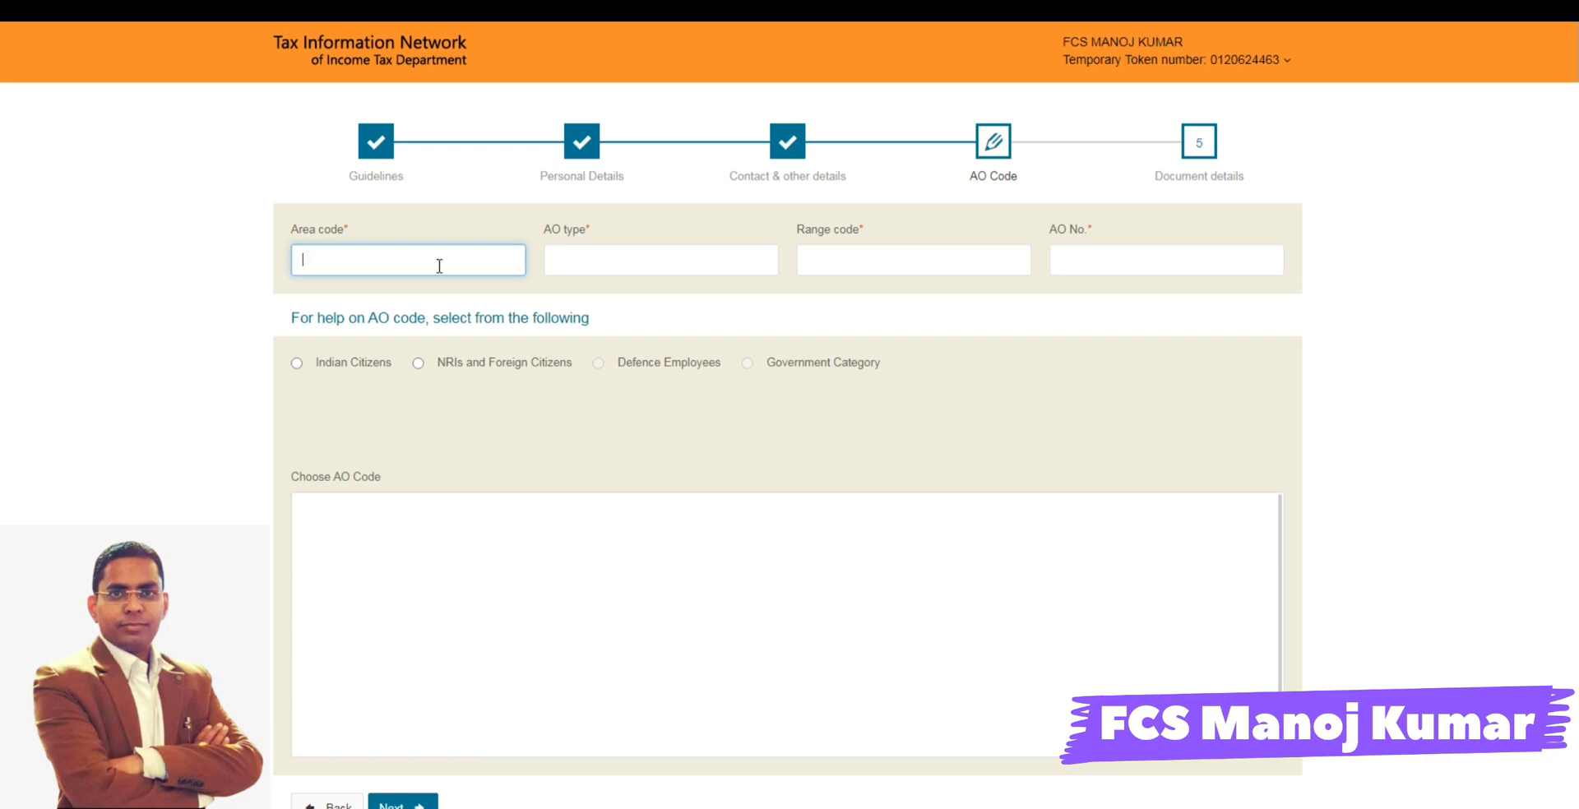
pyautogui.click(297, 365)
pyautogui.click(412, 440)
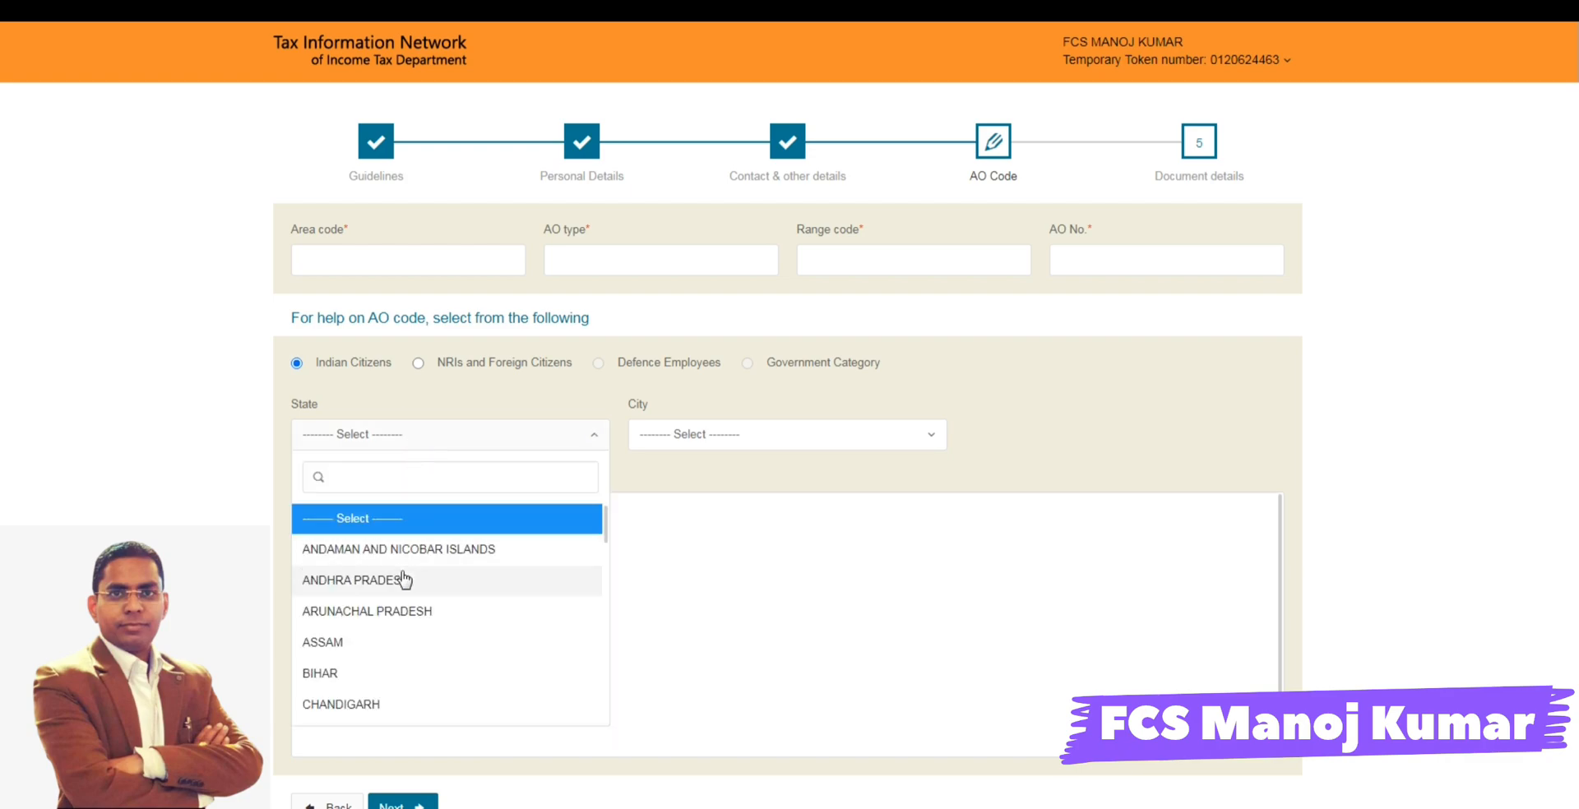
pyautogui.write('I')
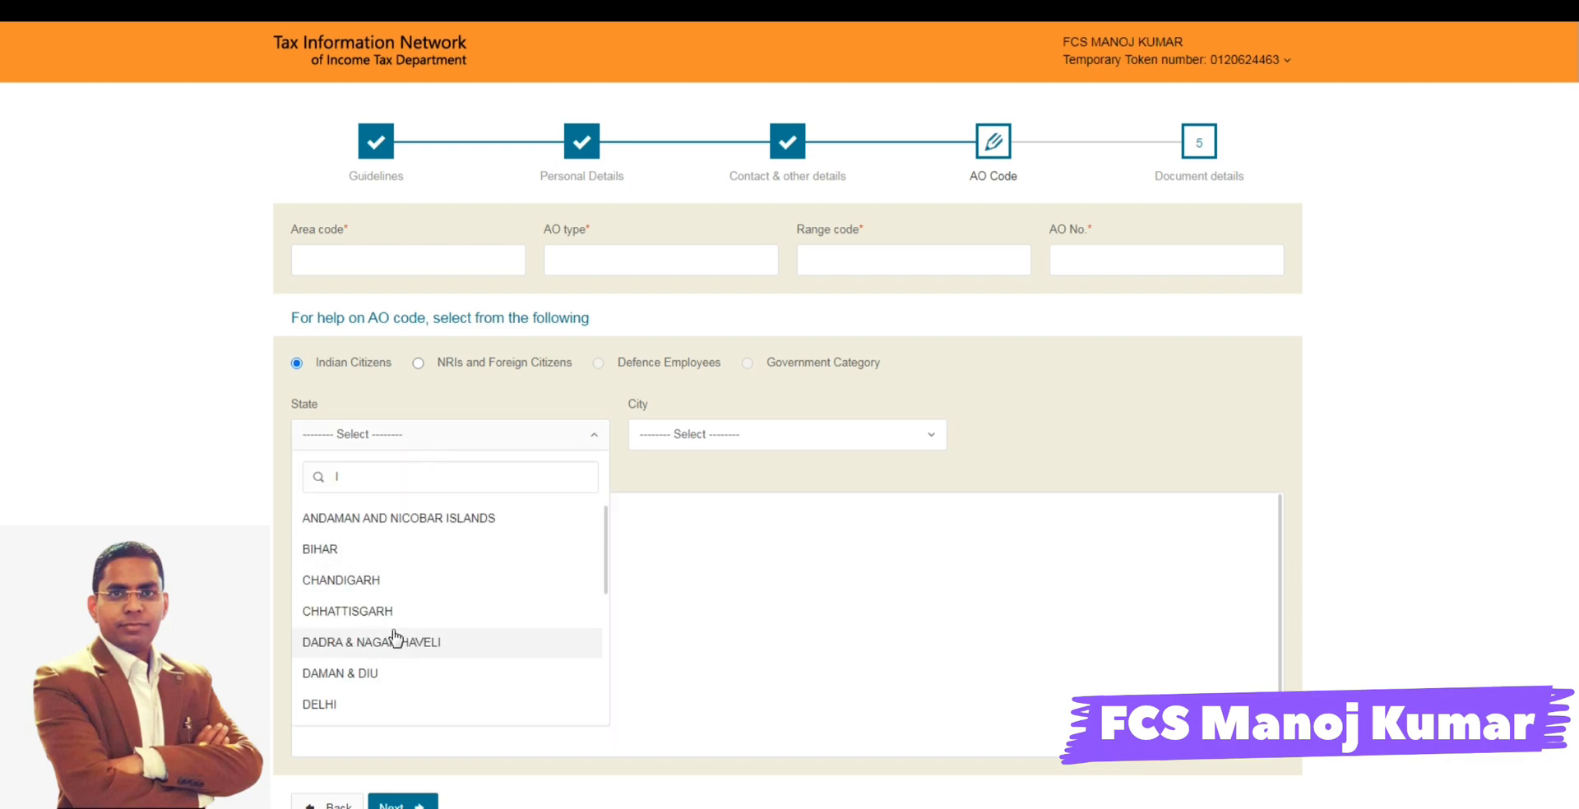
pyautogui.click(346, 705)
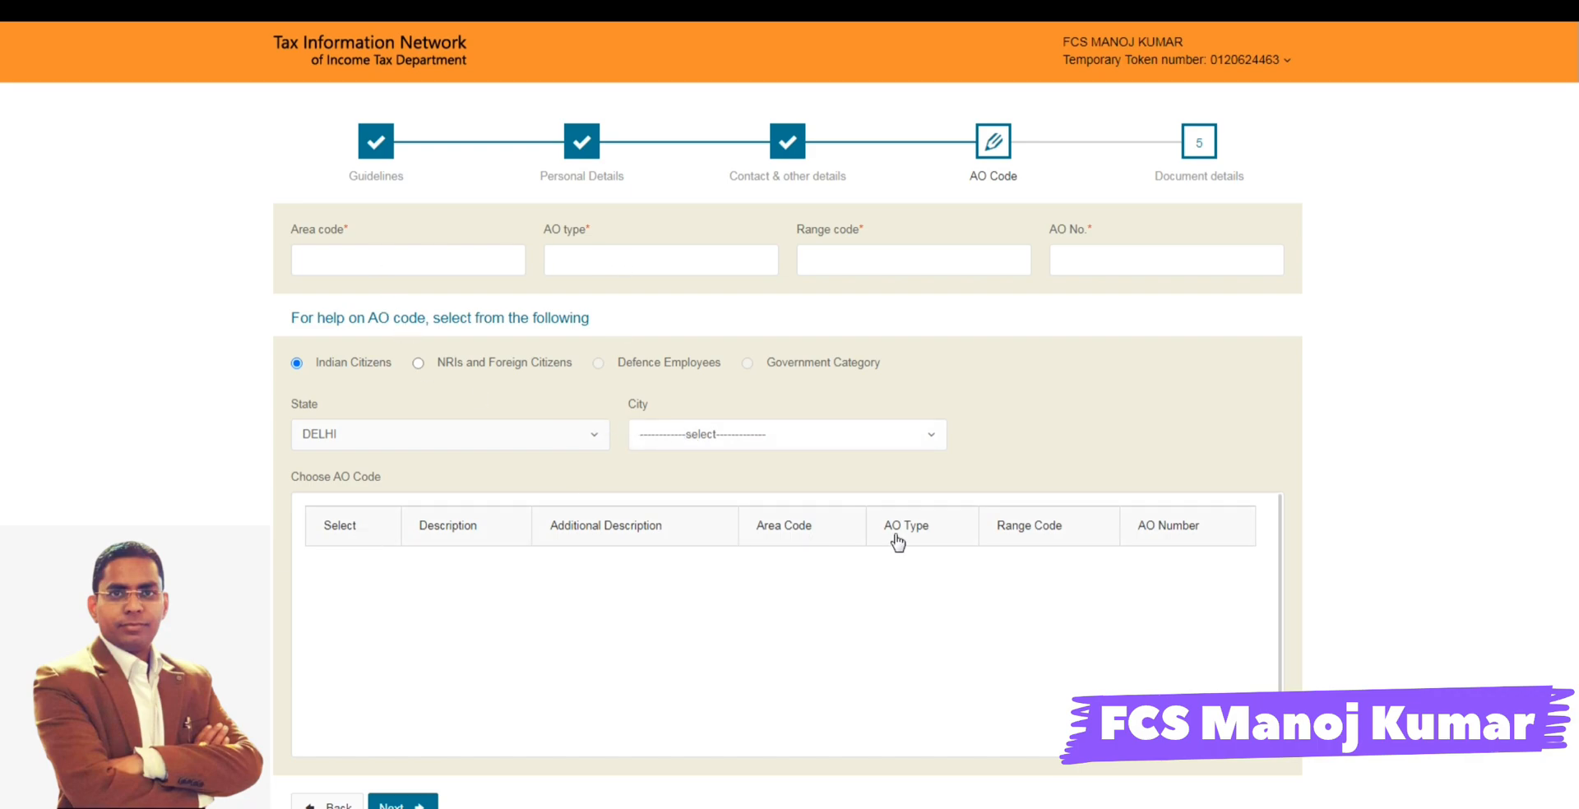
pyautogui.click(655, 448)
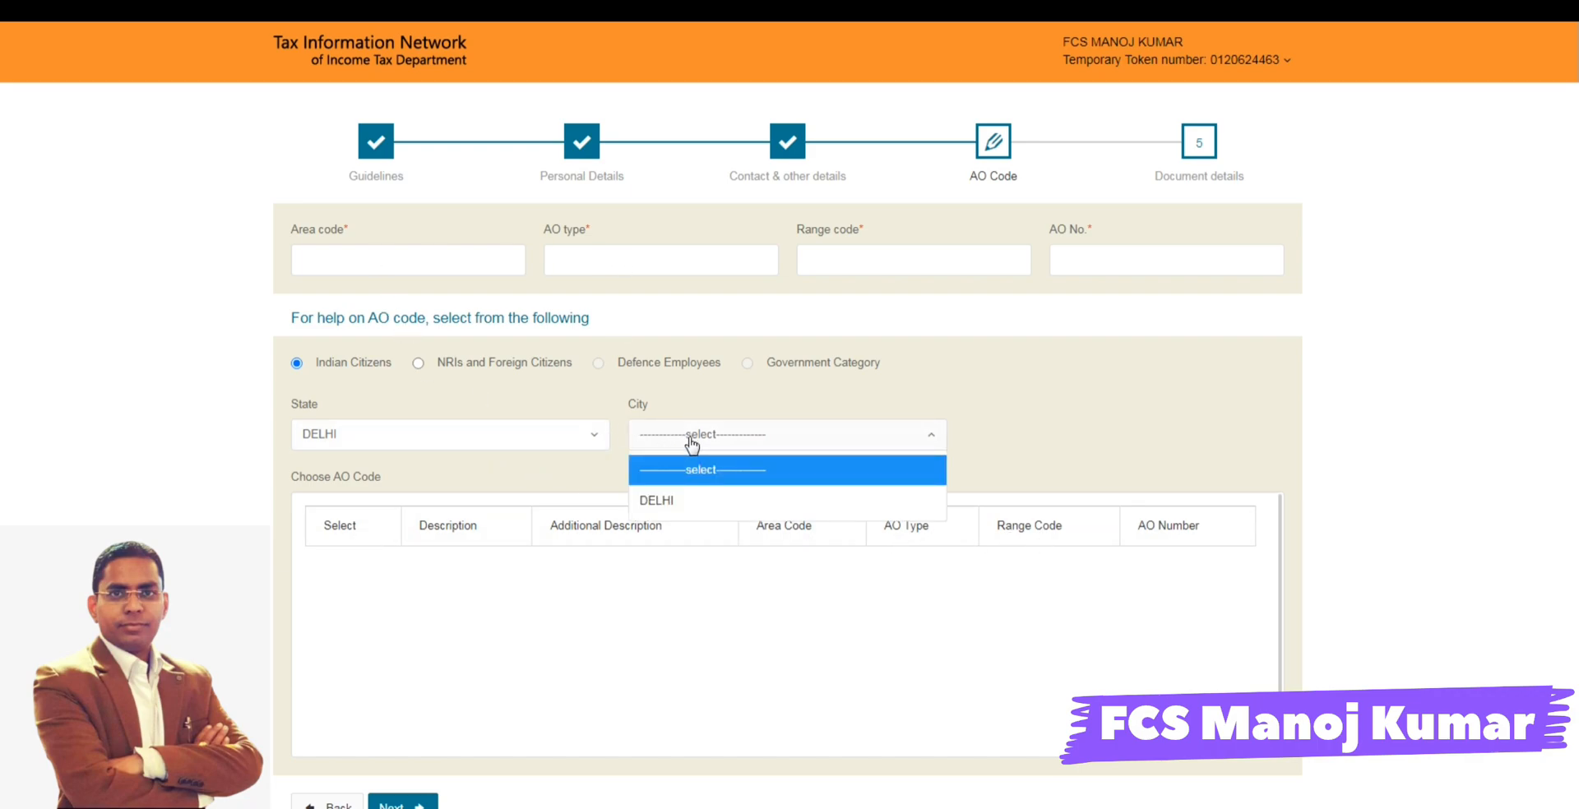
pyautogui.click(680, 500)
# - Choose the AO code of WARD 18(1), DELHI and proceed to the Document details page
pyautogui.click(330, 671)
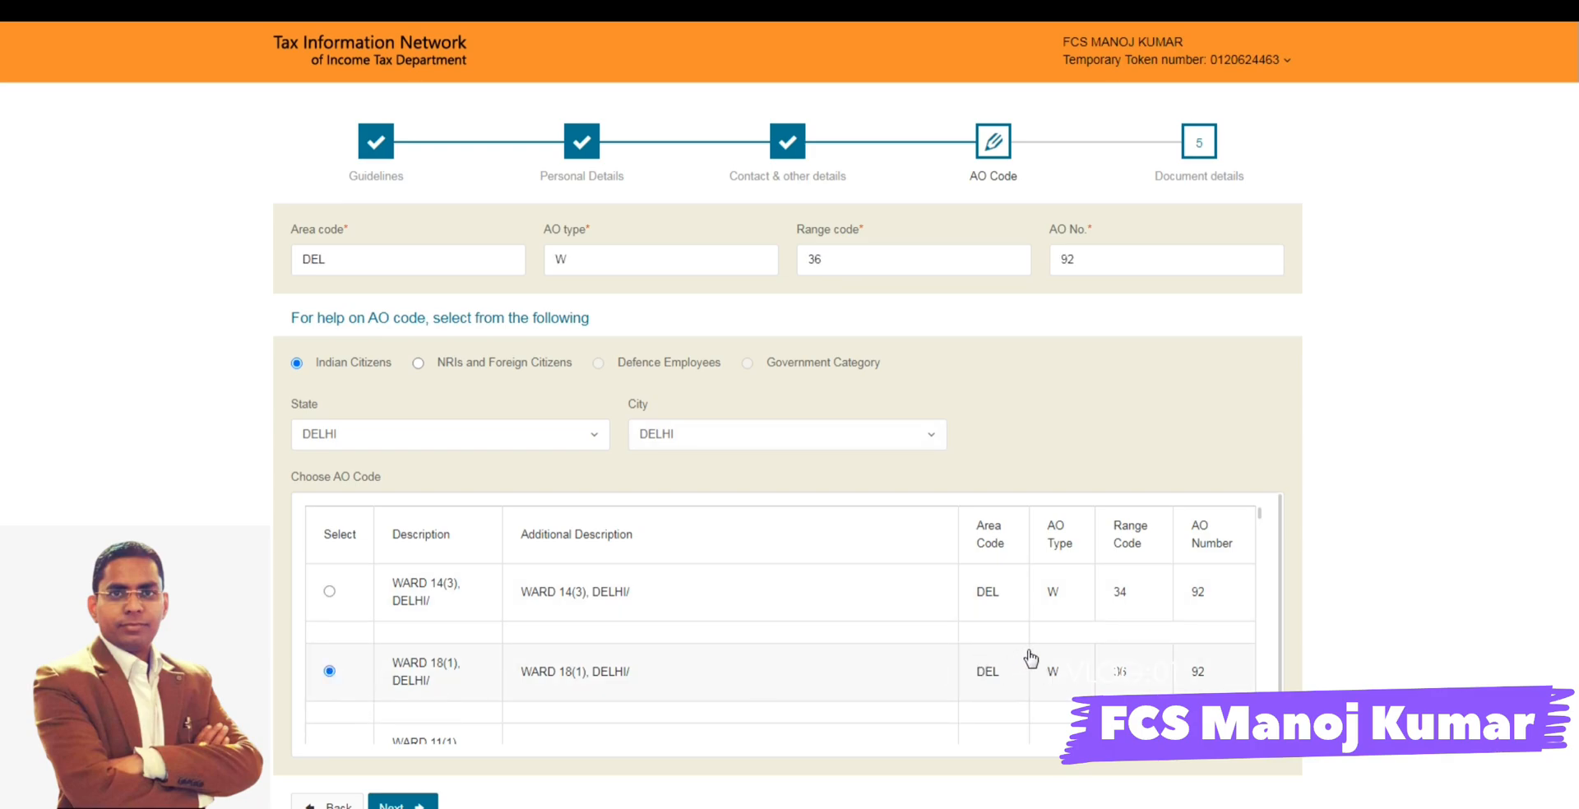
pyautogui.scroll(-2, 1028, 658)
pyautogui.click(403, 805)
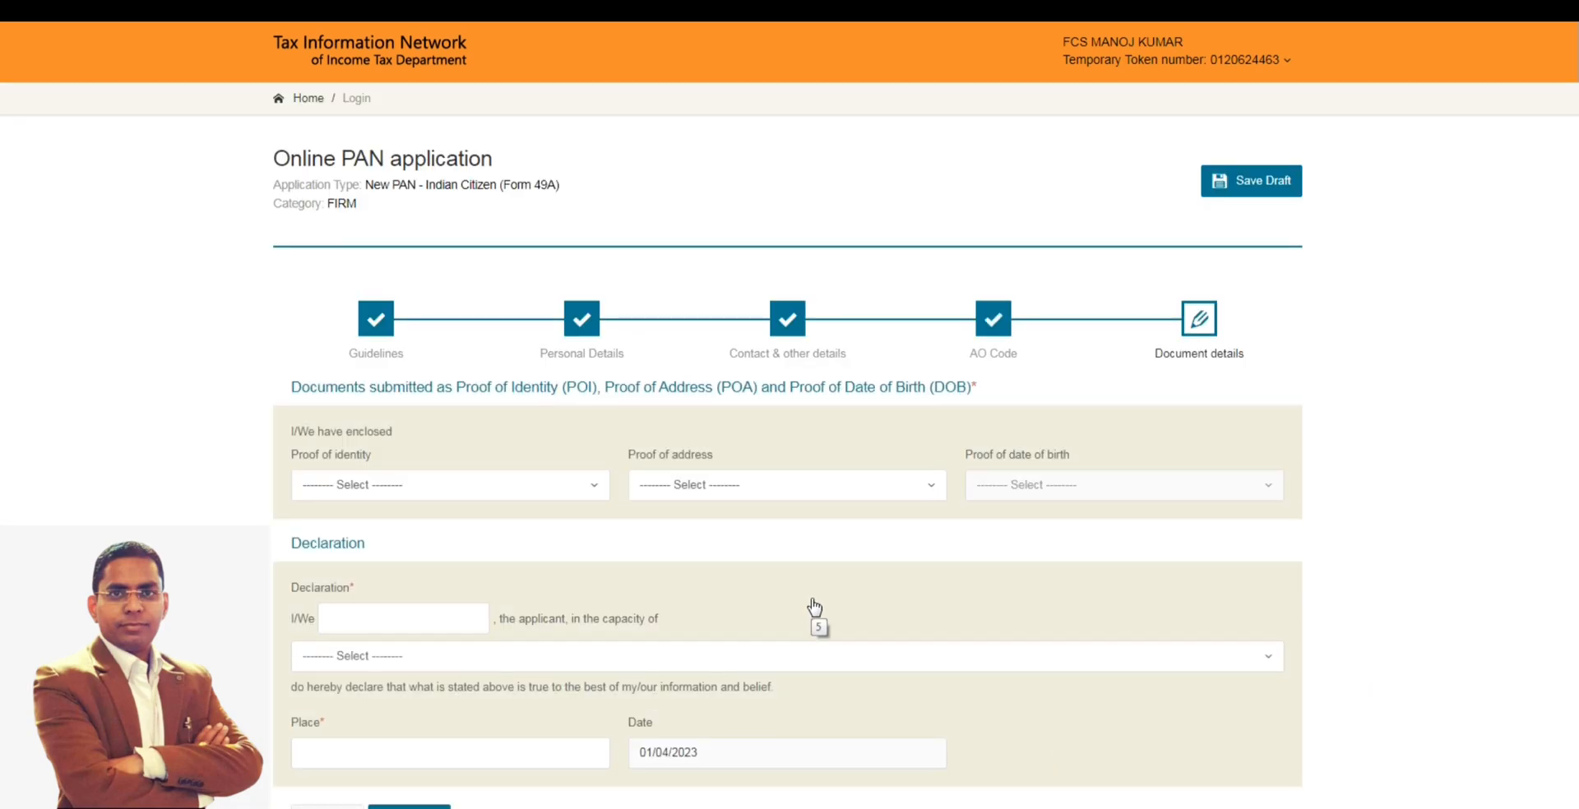
# - Set both the proof of identity and the proof of address to Partnership Deed
pyautogui.scroll(-1, 814, 608)
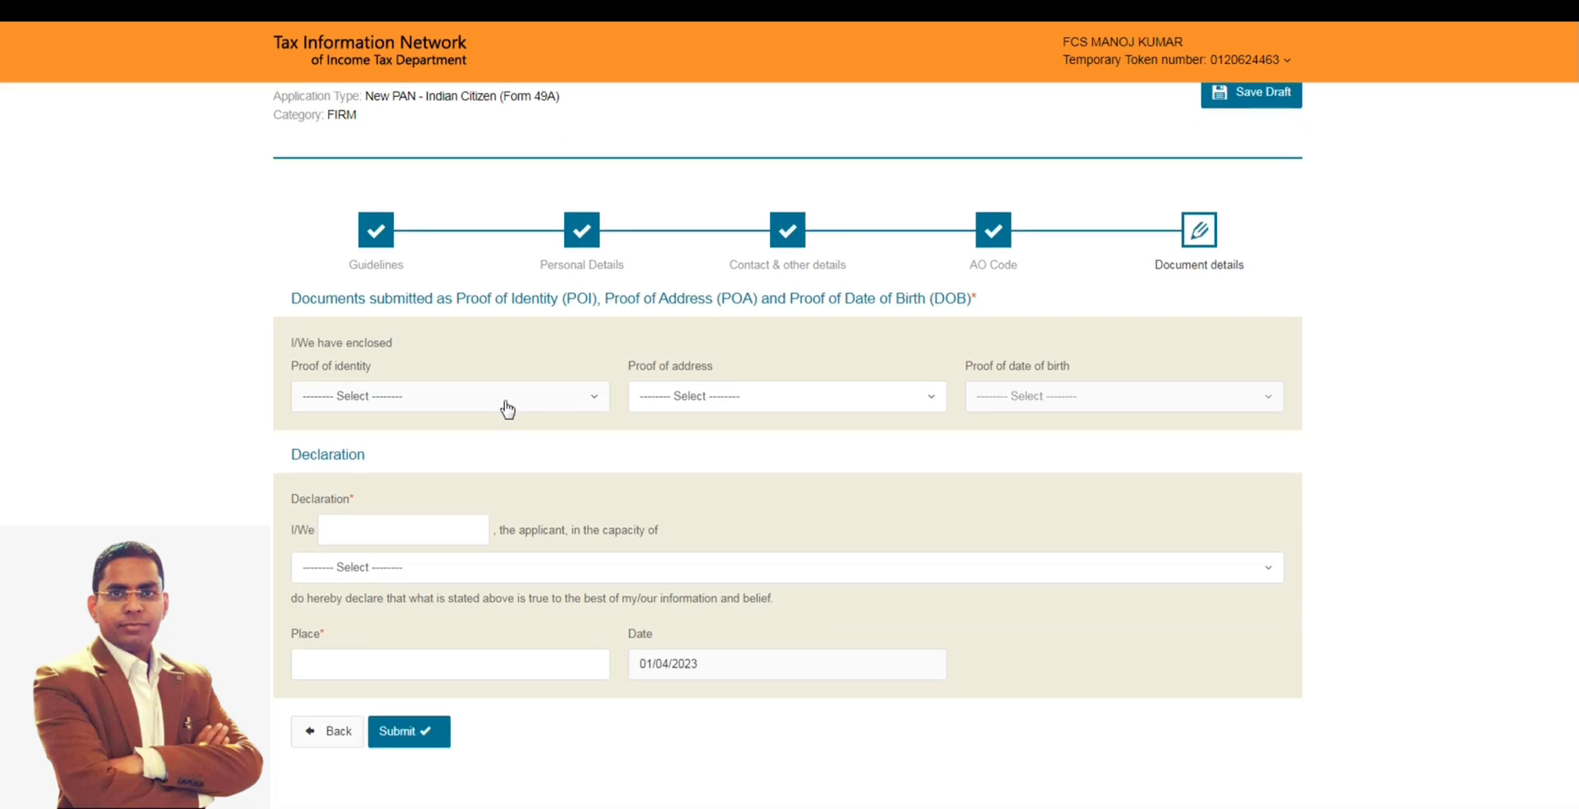
pyautogui.click(503, 400)
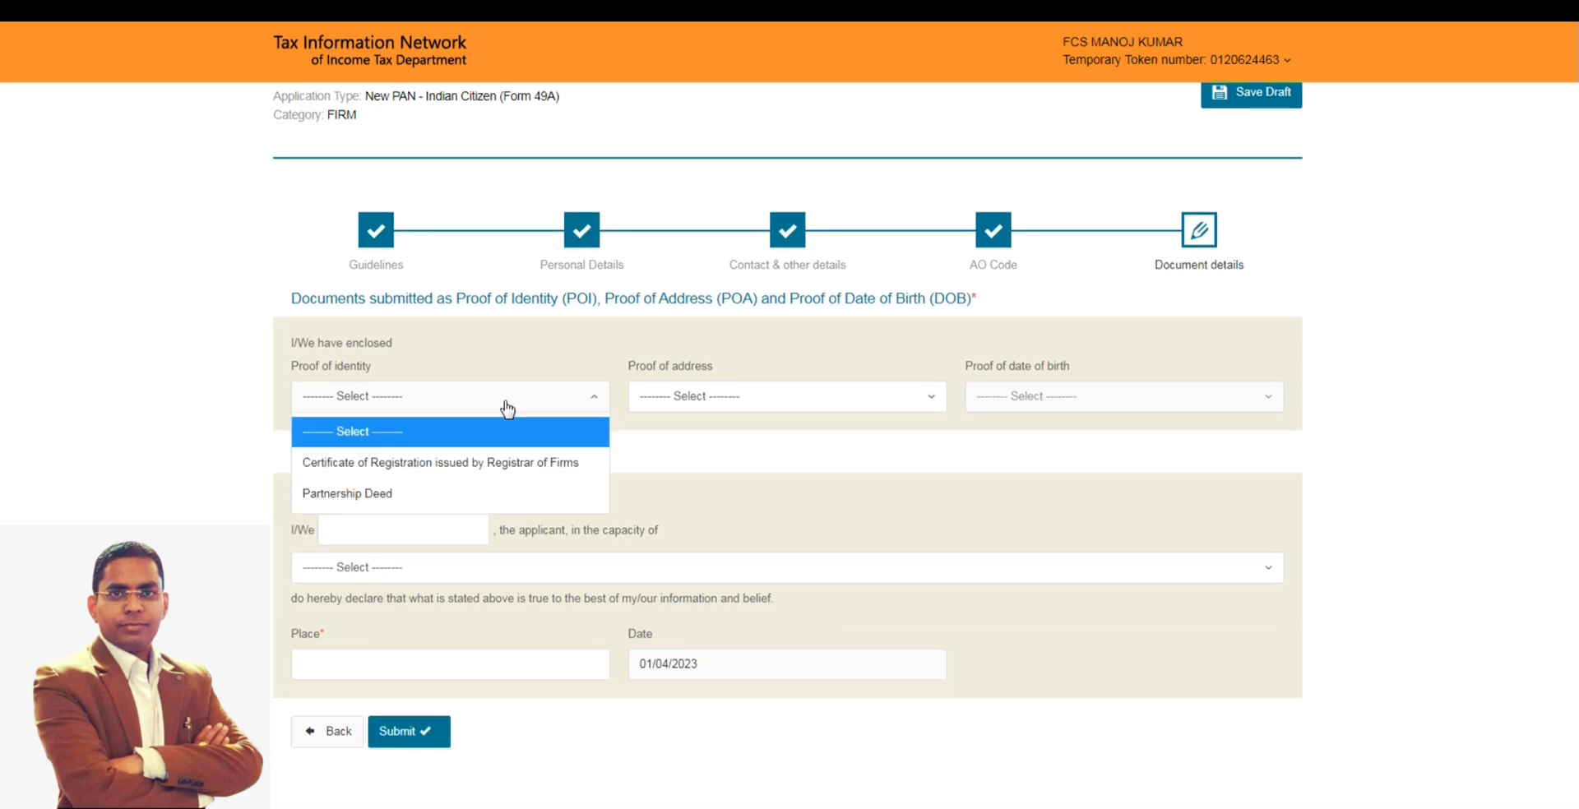
pyautogui.click(460, 493)
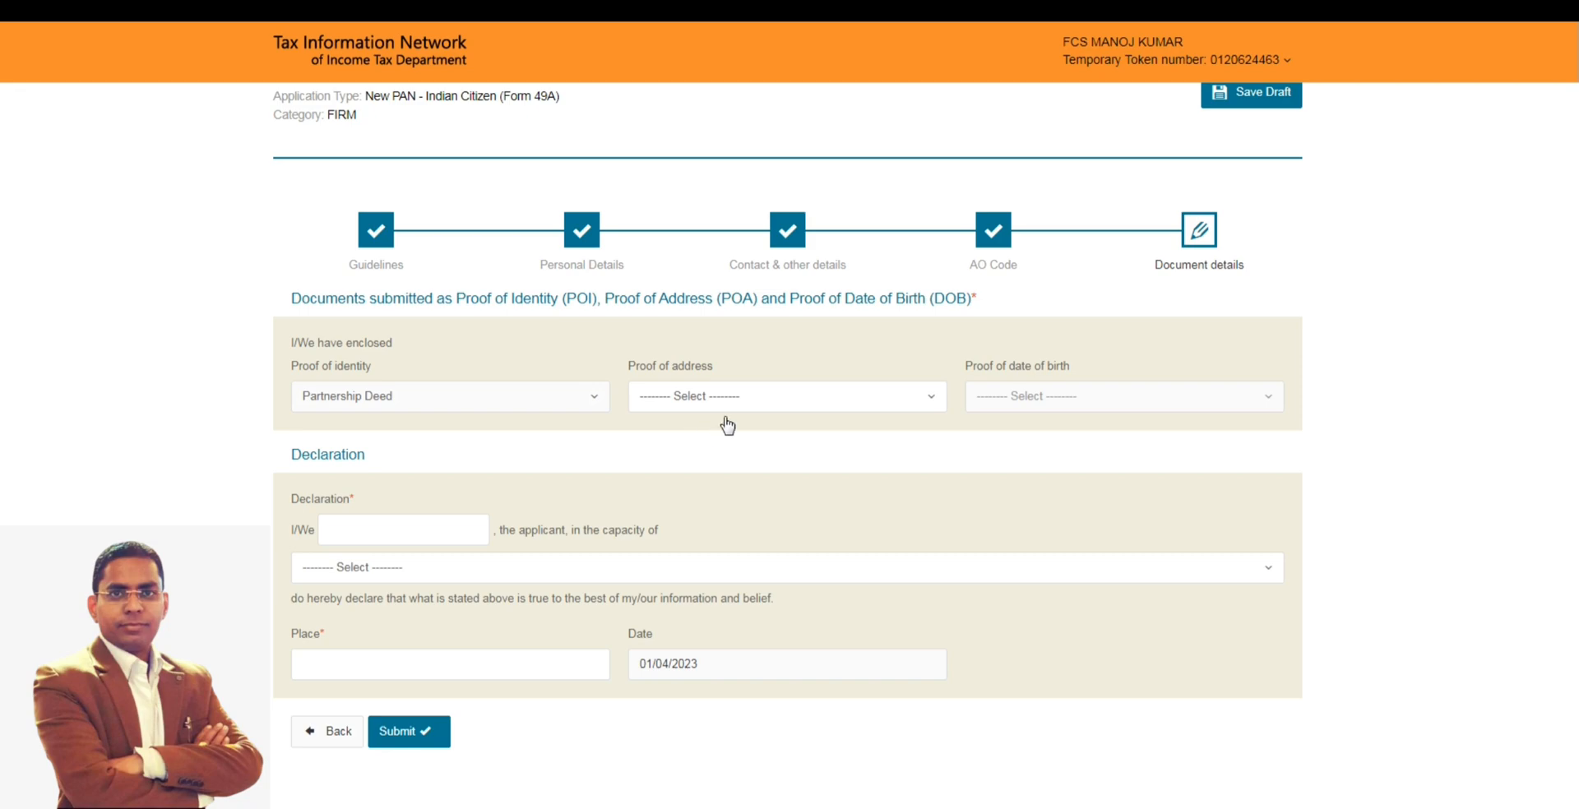
pyautogui.click(750, 403)
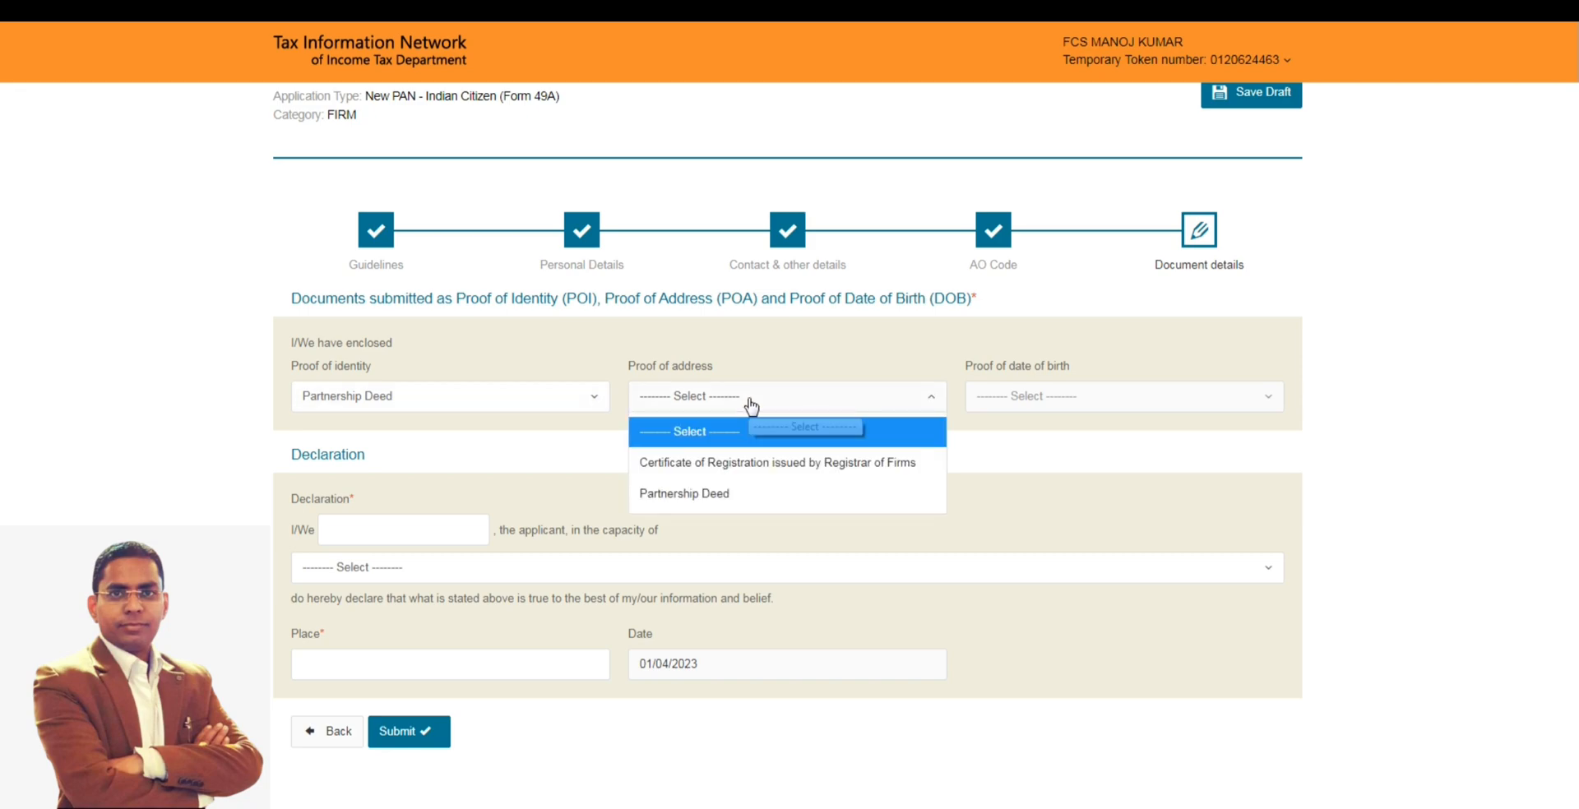
pyautogui.click(713, 497)
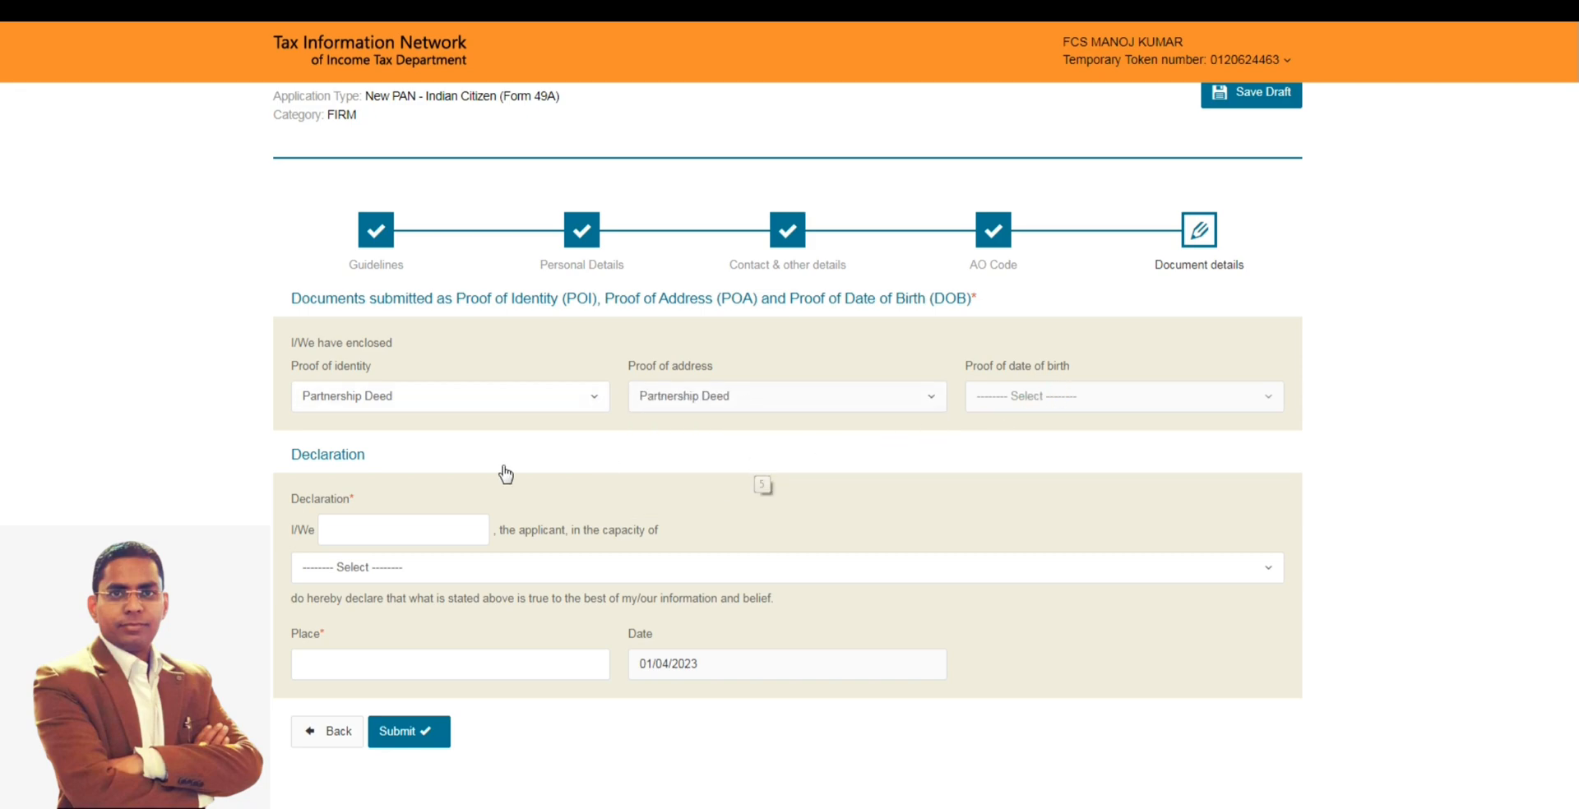
# - Enter the declarant's full name in the Declaration and set the capacity to Partner
pyautogui.click(378, 522)
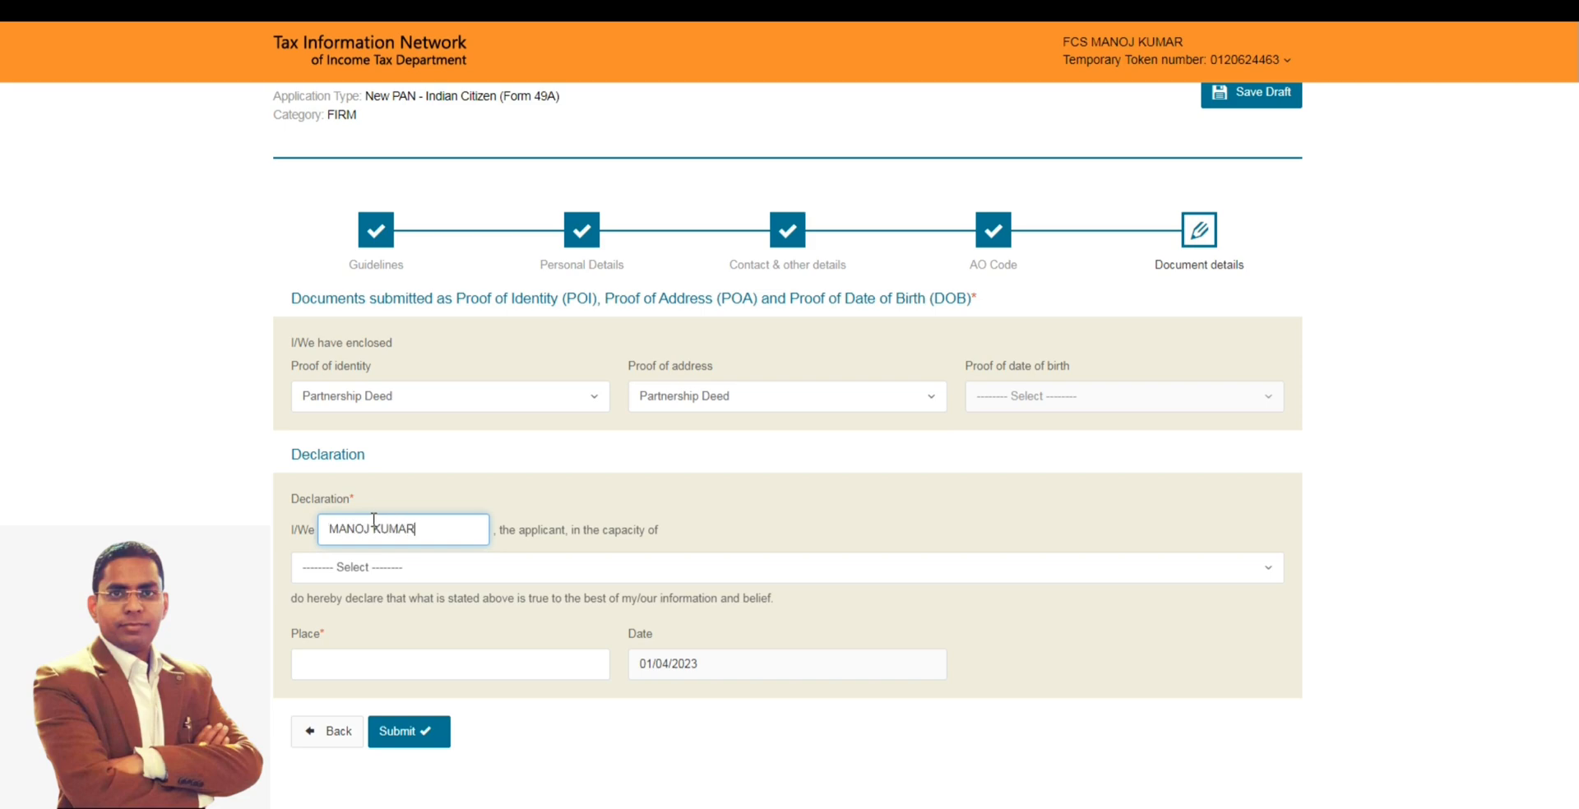
pyautogui.click(383, 580)
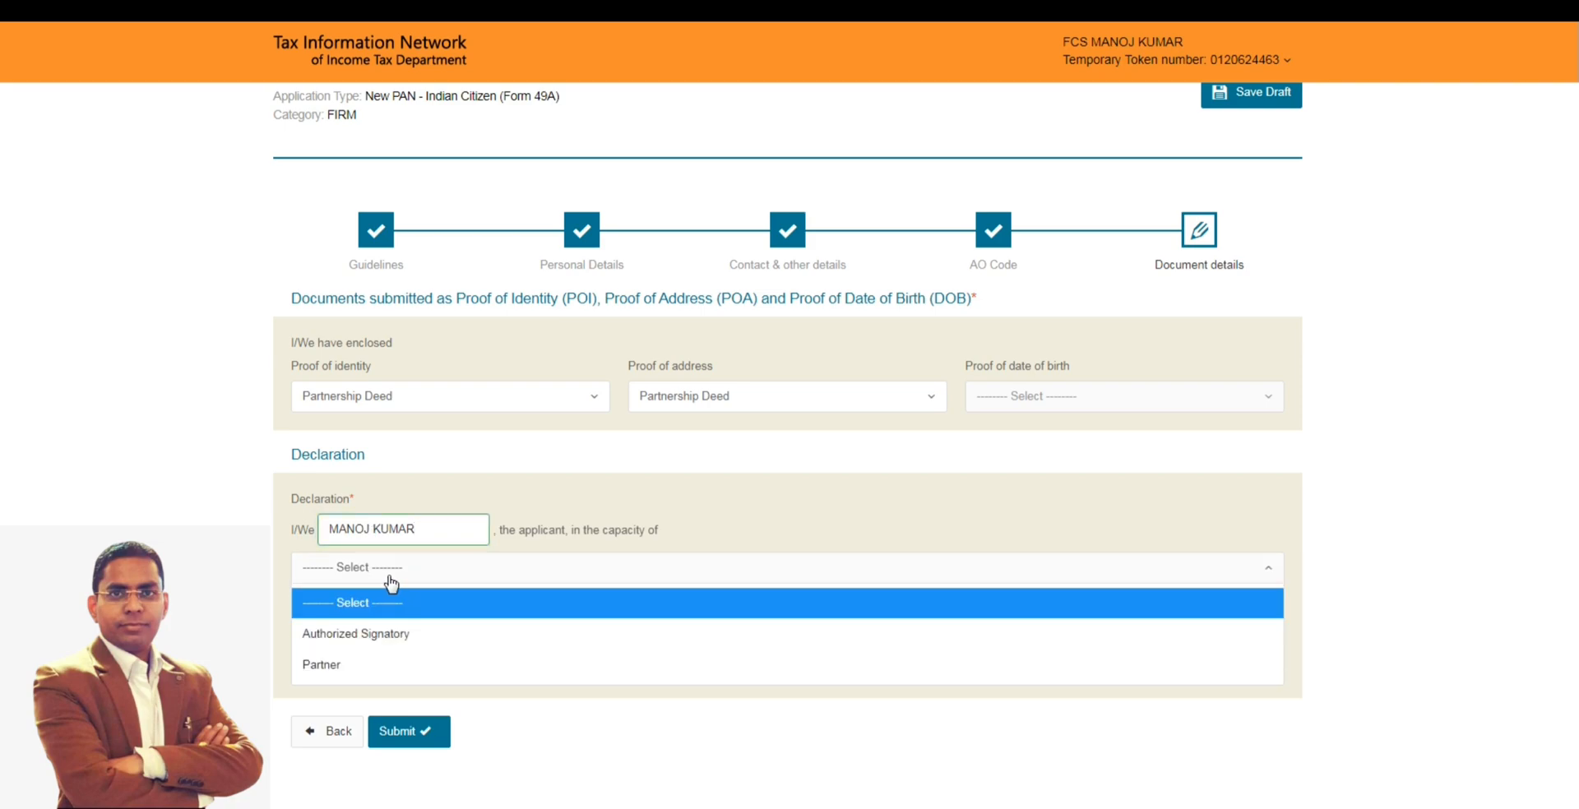
pyautogui.click(365, 666)
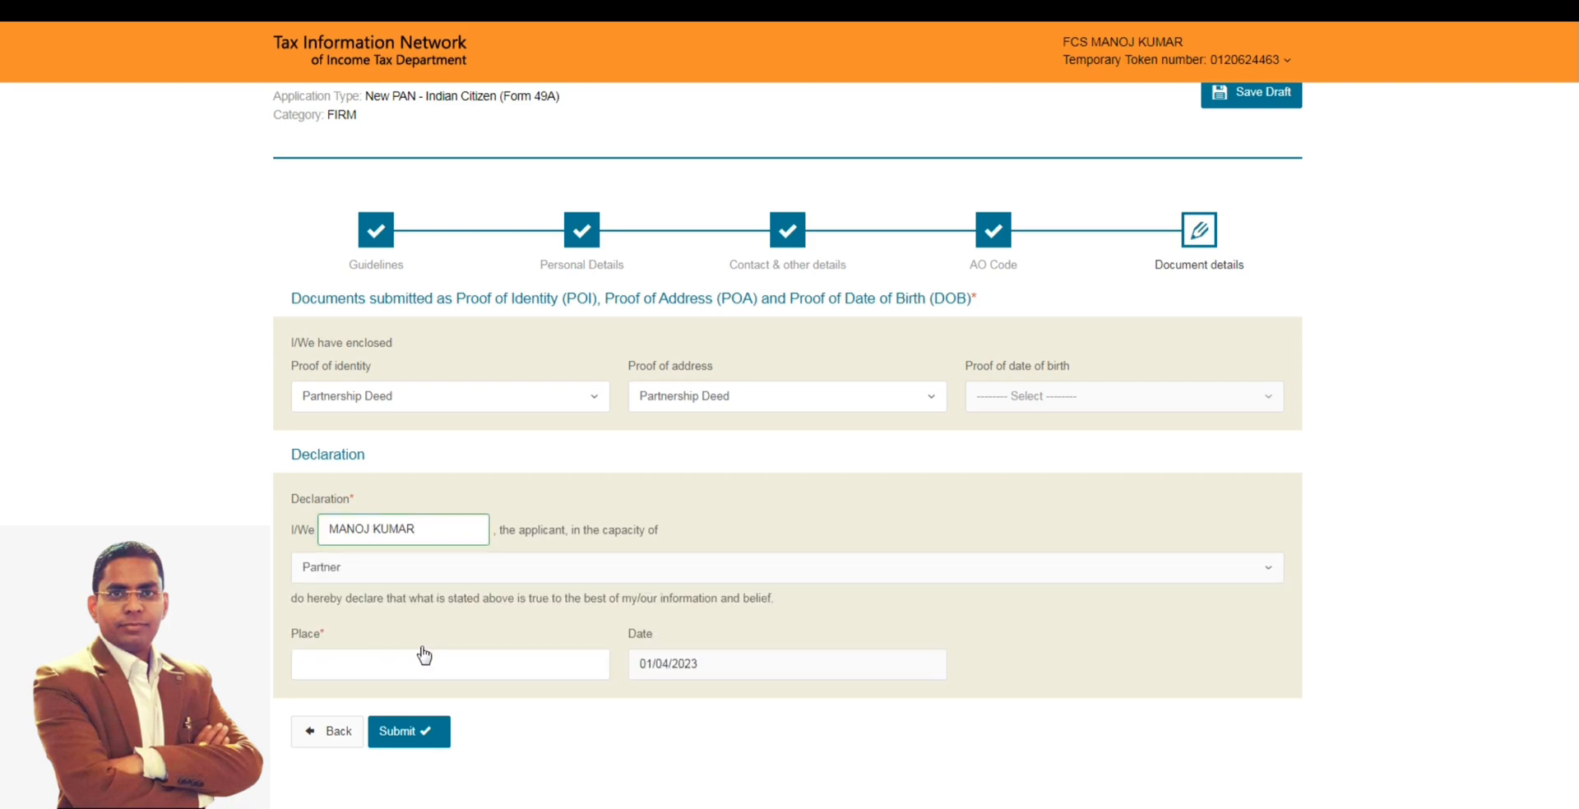
# - Enter DELHI as the declaration place and try to submit the application
pyautogui.click(401, 666)
pyautogui.write('DELHI')
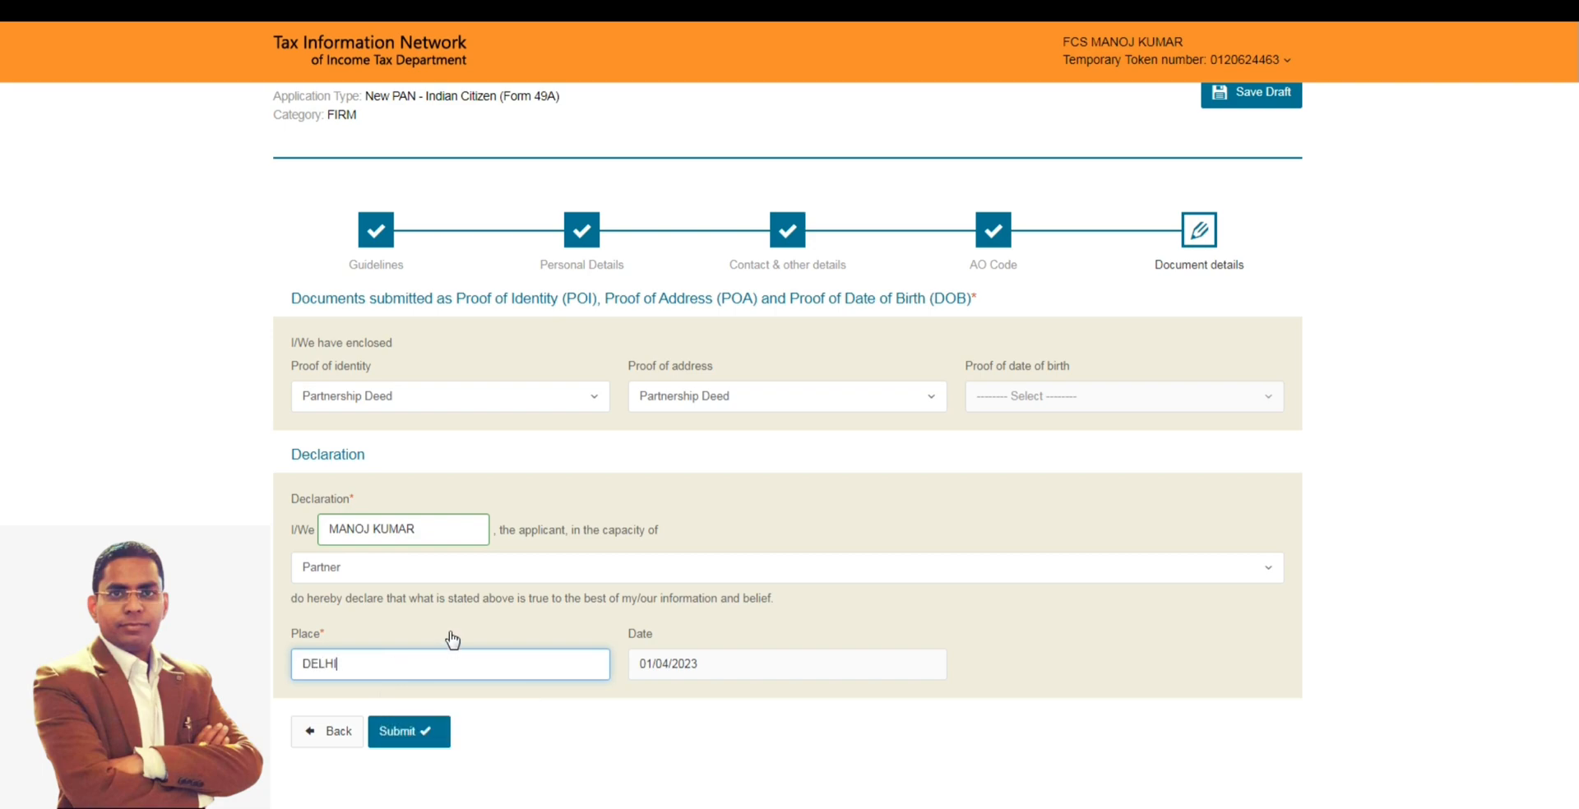
pyautogui.click(419, 727)
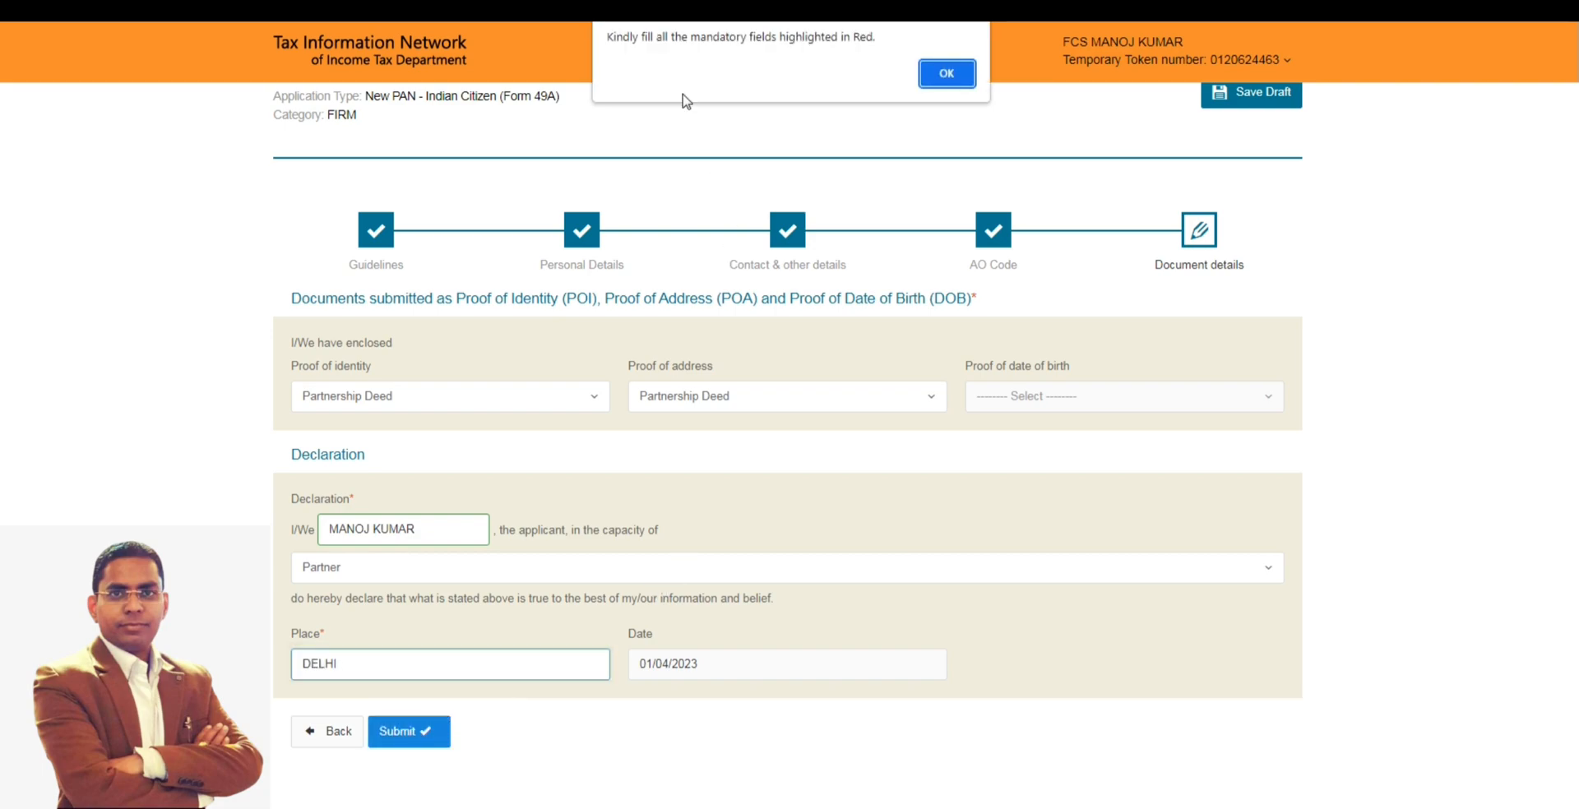
pyautogui.click(946, 74)
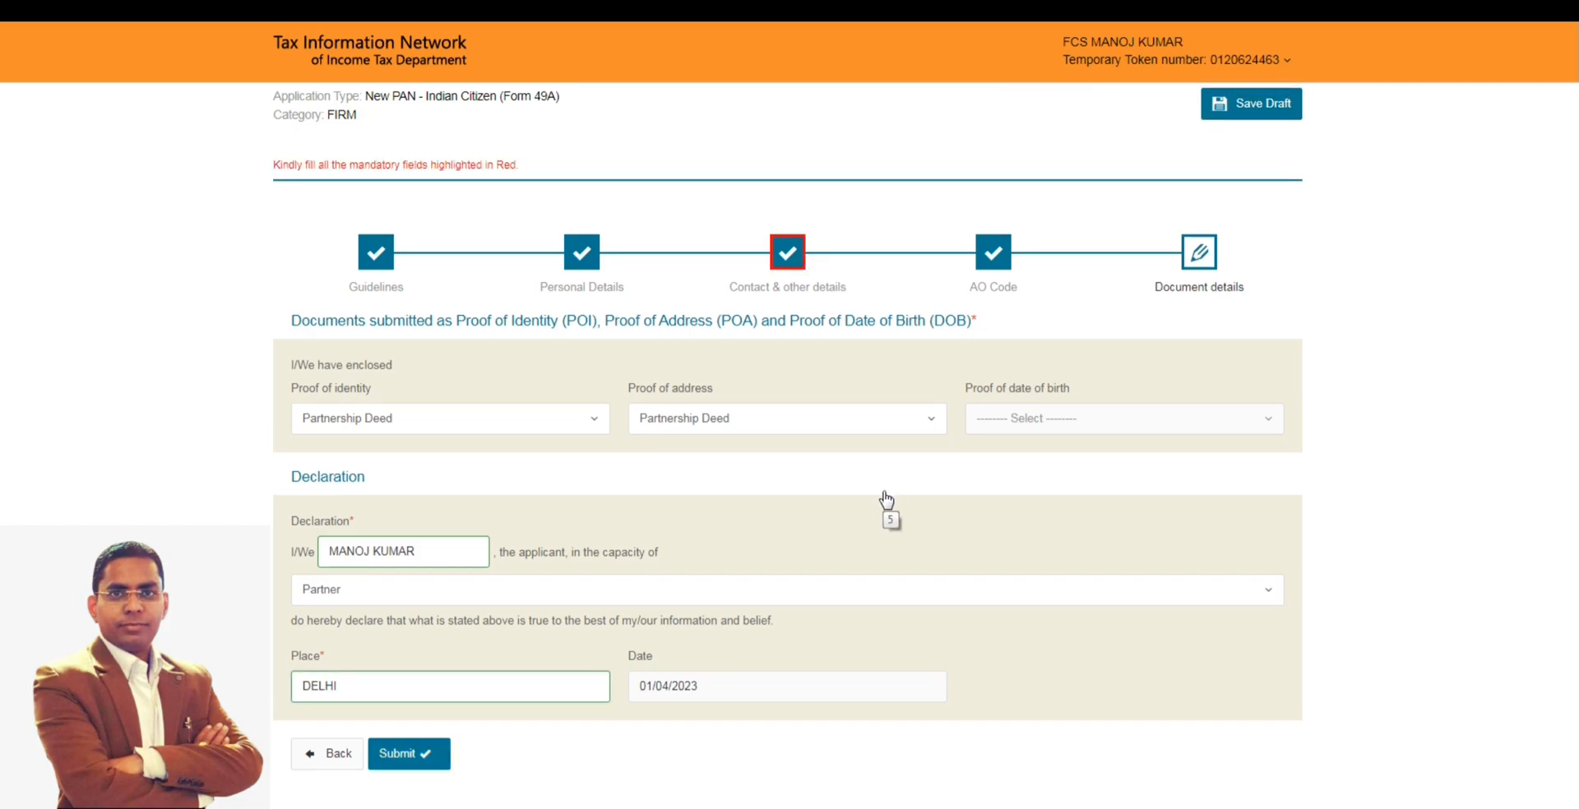
# - Return to Contact & other details and fill in DELHI as the office address's Town/City/District
pyautogui.scroll(-2, 881, 500)
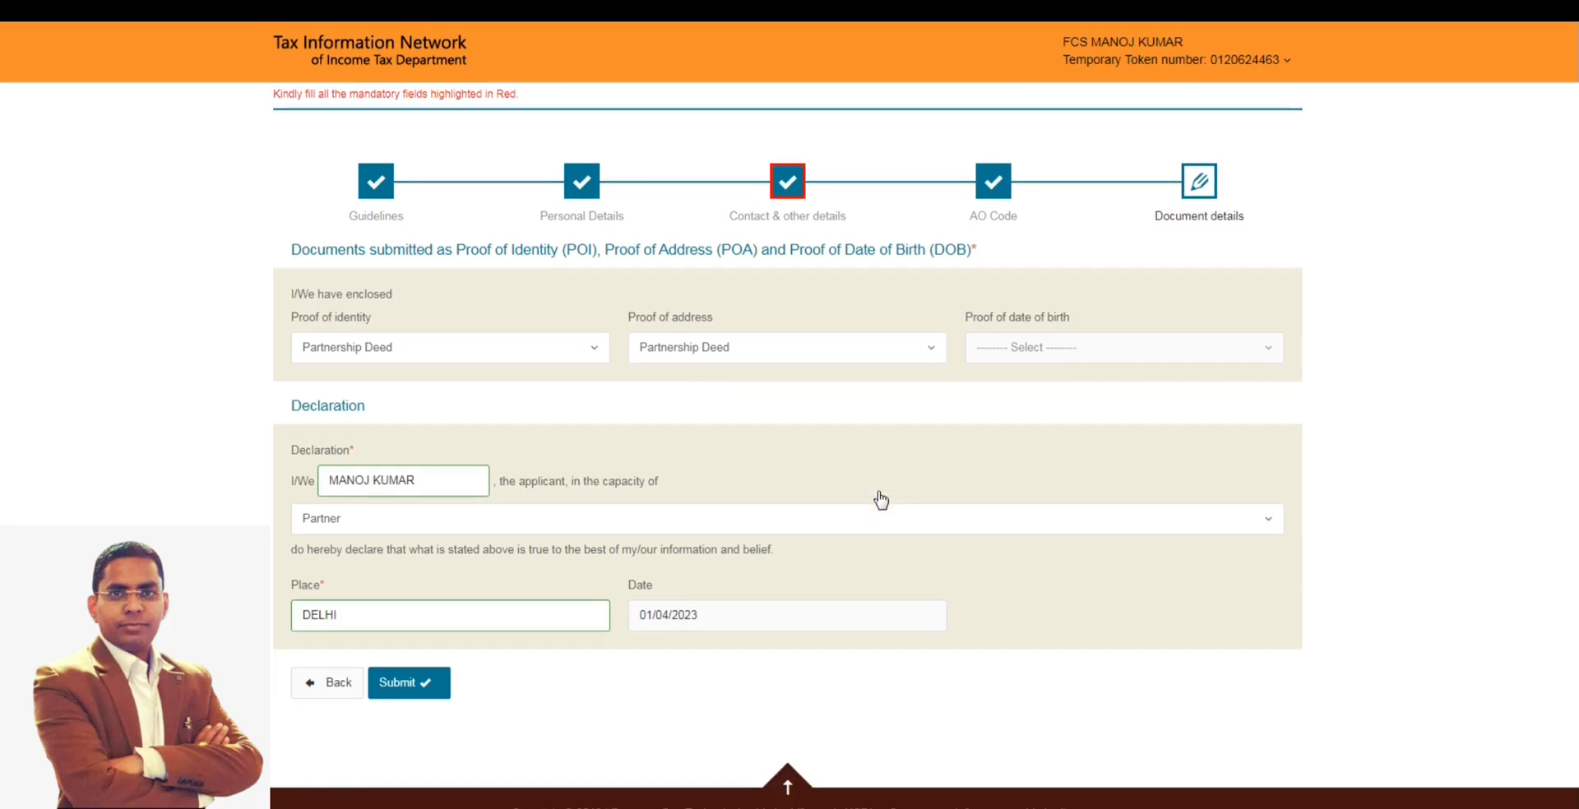
pyautogui.scroll(2, 546, 226)
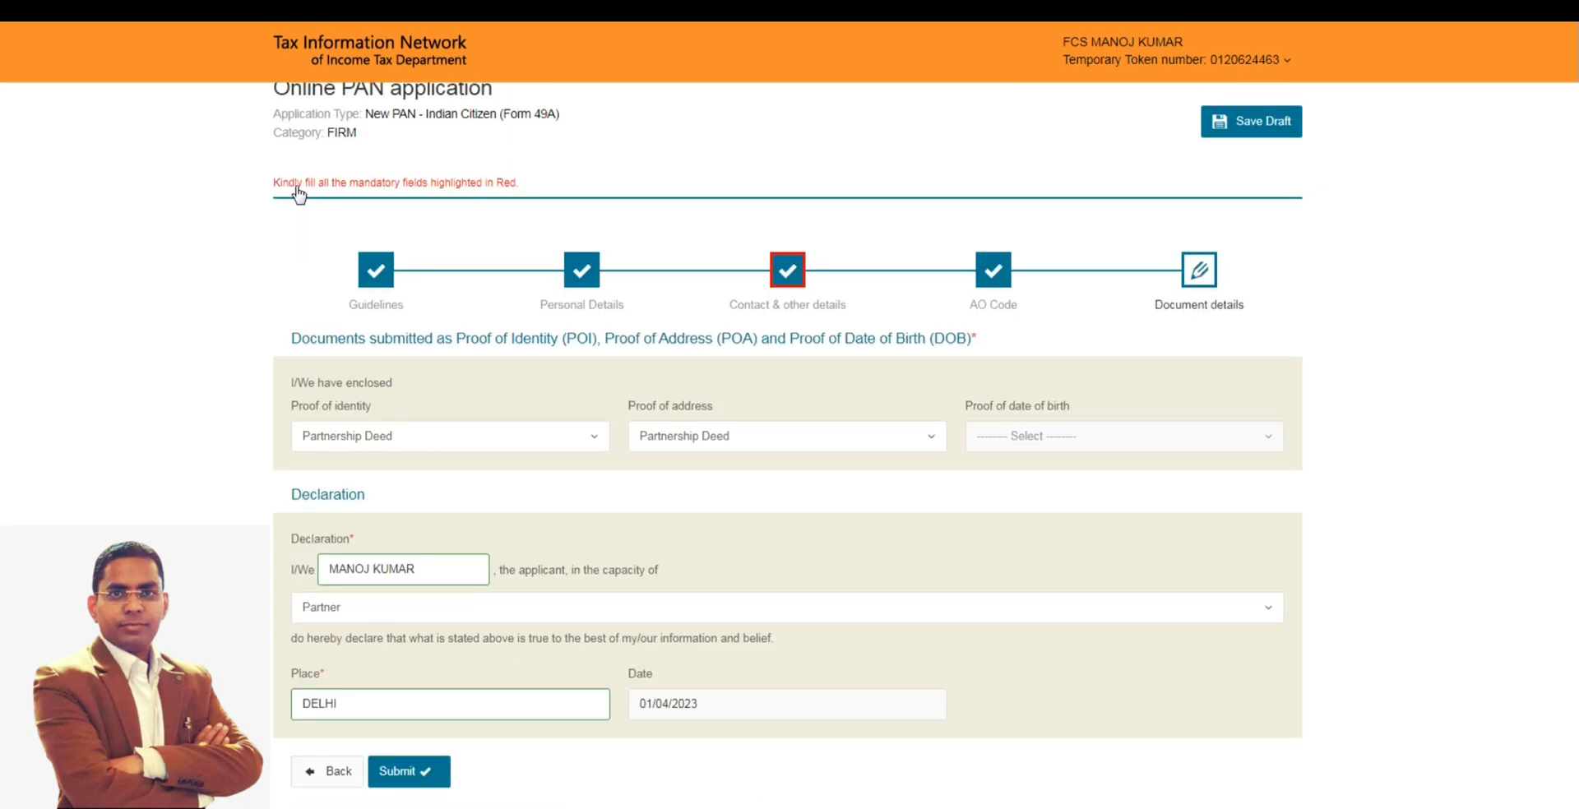
pyautogui.click(788, 270)
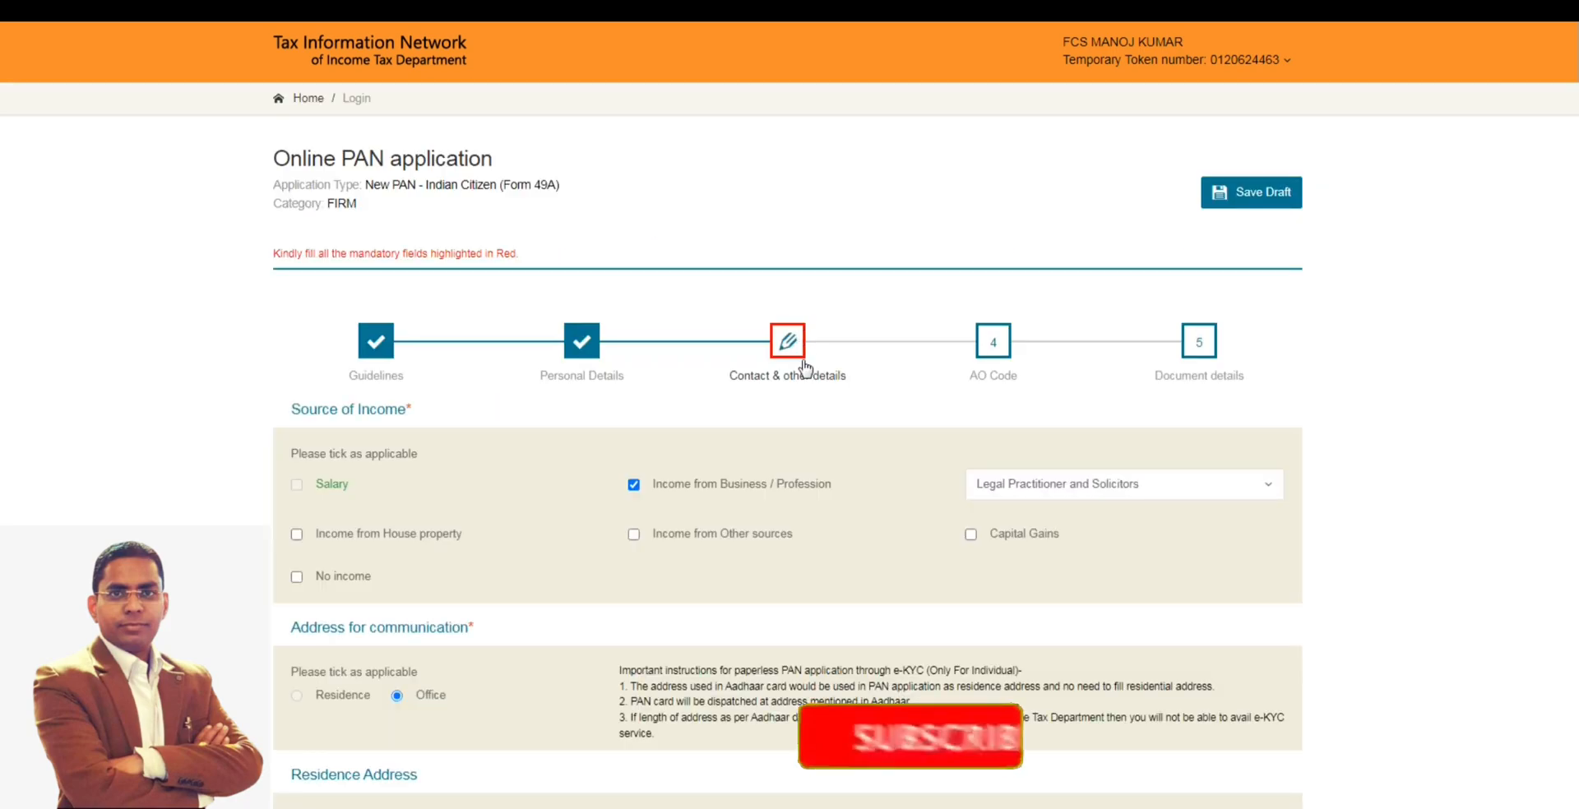
pyautogui.scroll(-3, 814, 436)
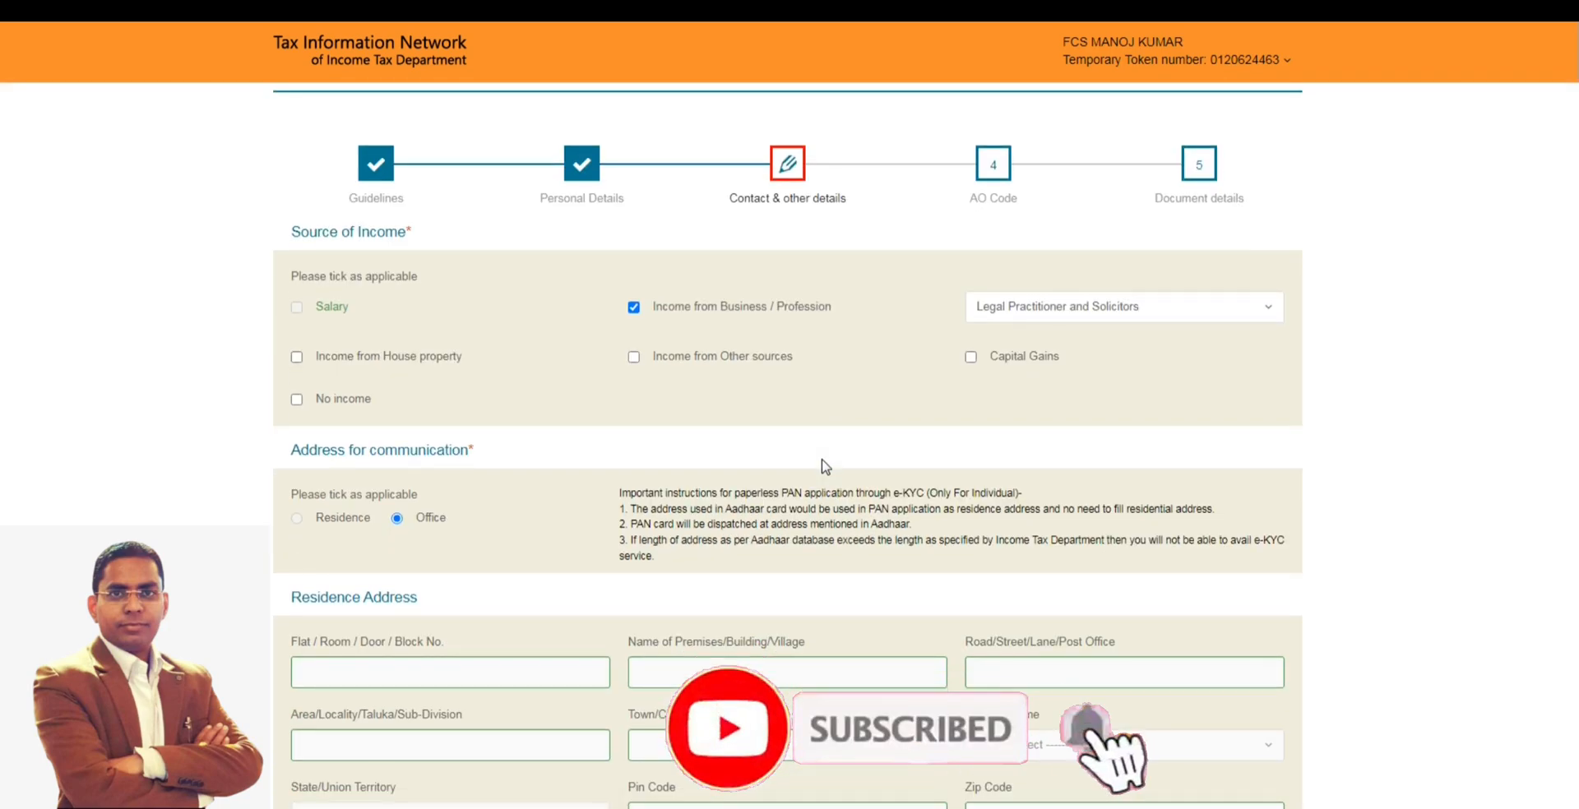
pyautogui.scroll(-3, 825, 466)
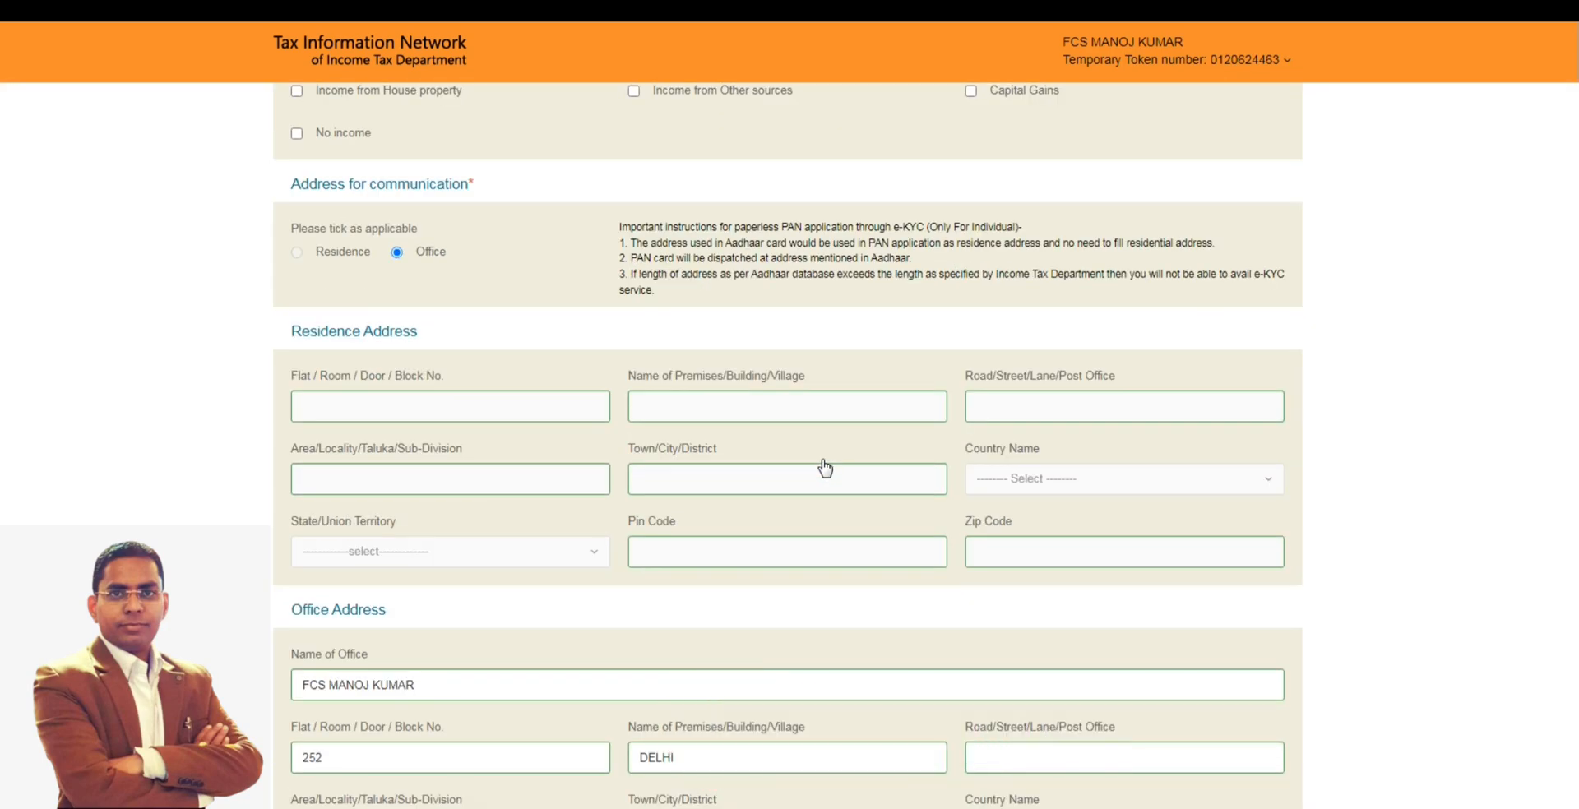
pyautogui.scroll(-3, 836, 468)
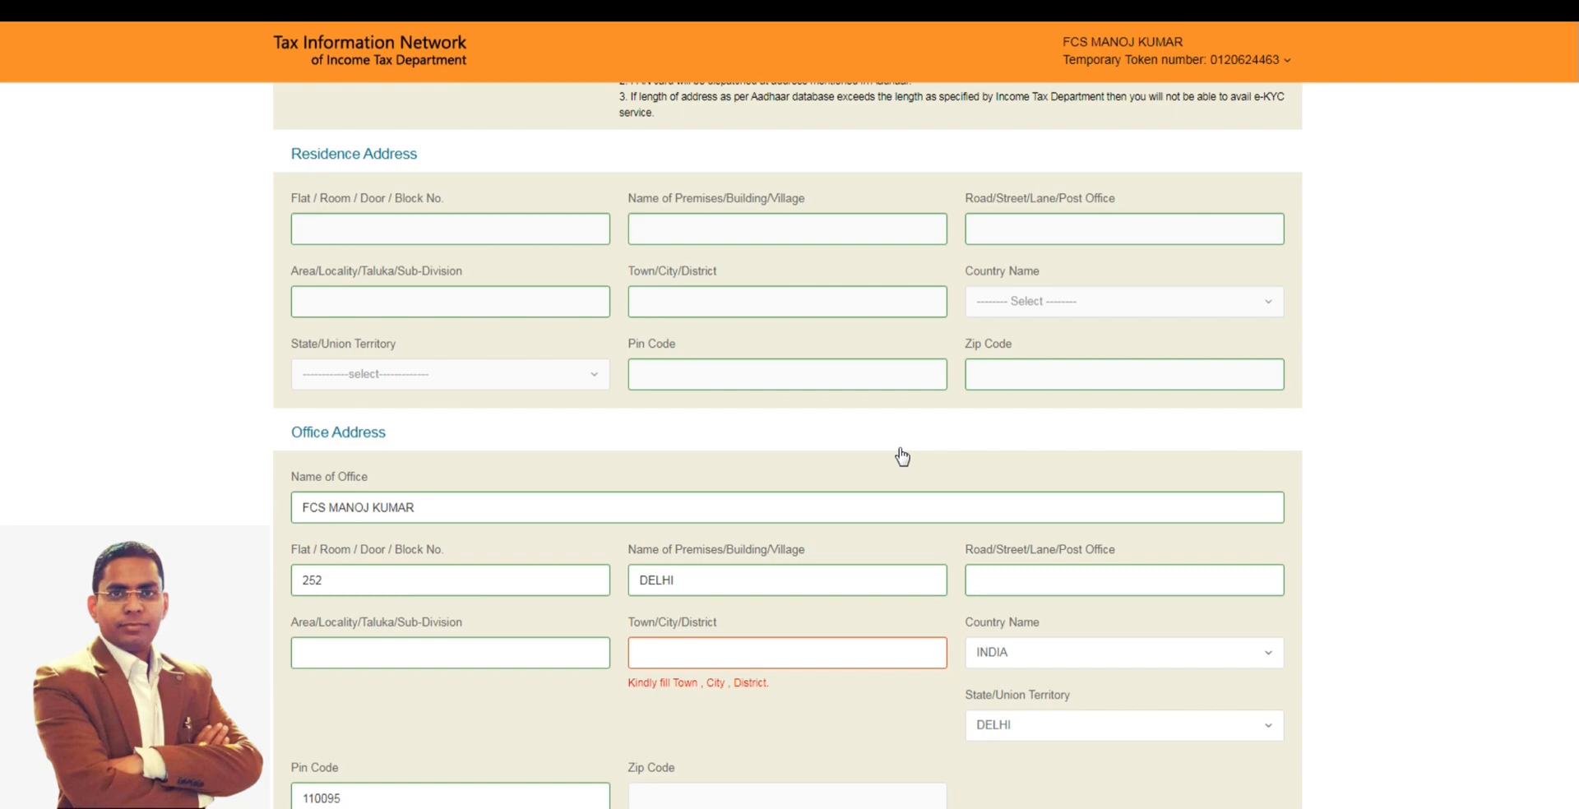
pyautogui.scroll(-1, 823, 494)
pyautogui.click(673, 563)
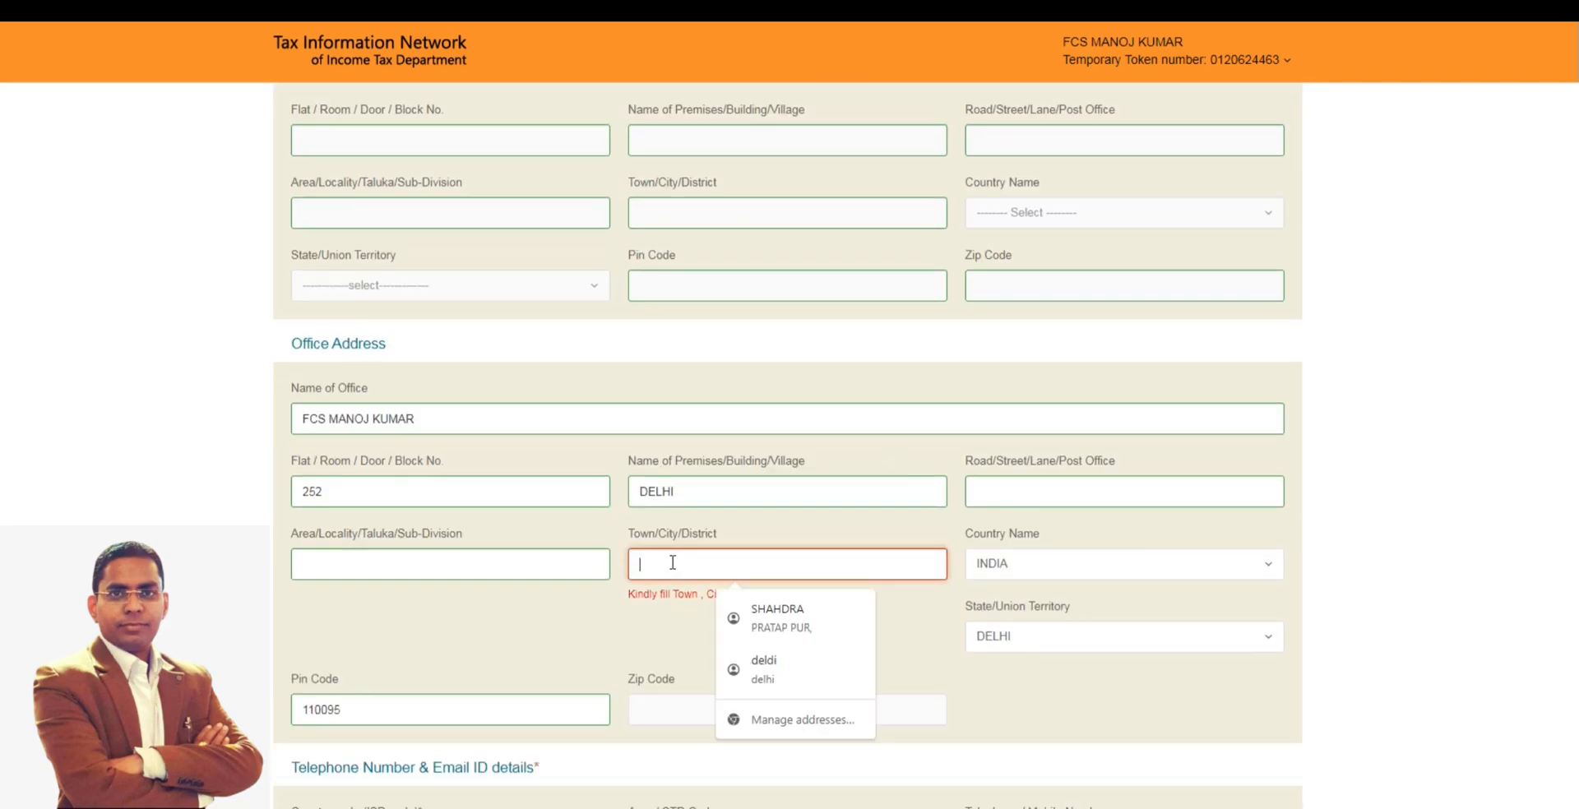
pyautogui.write('DELHI')
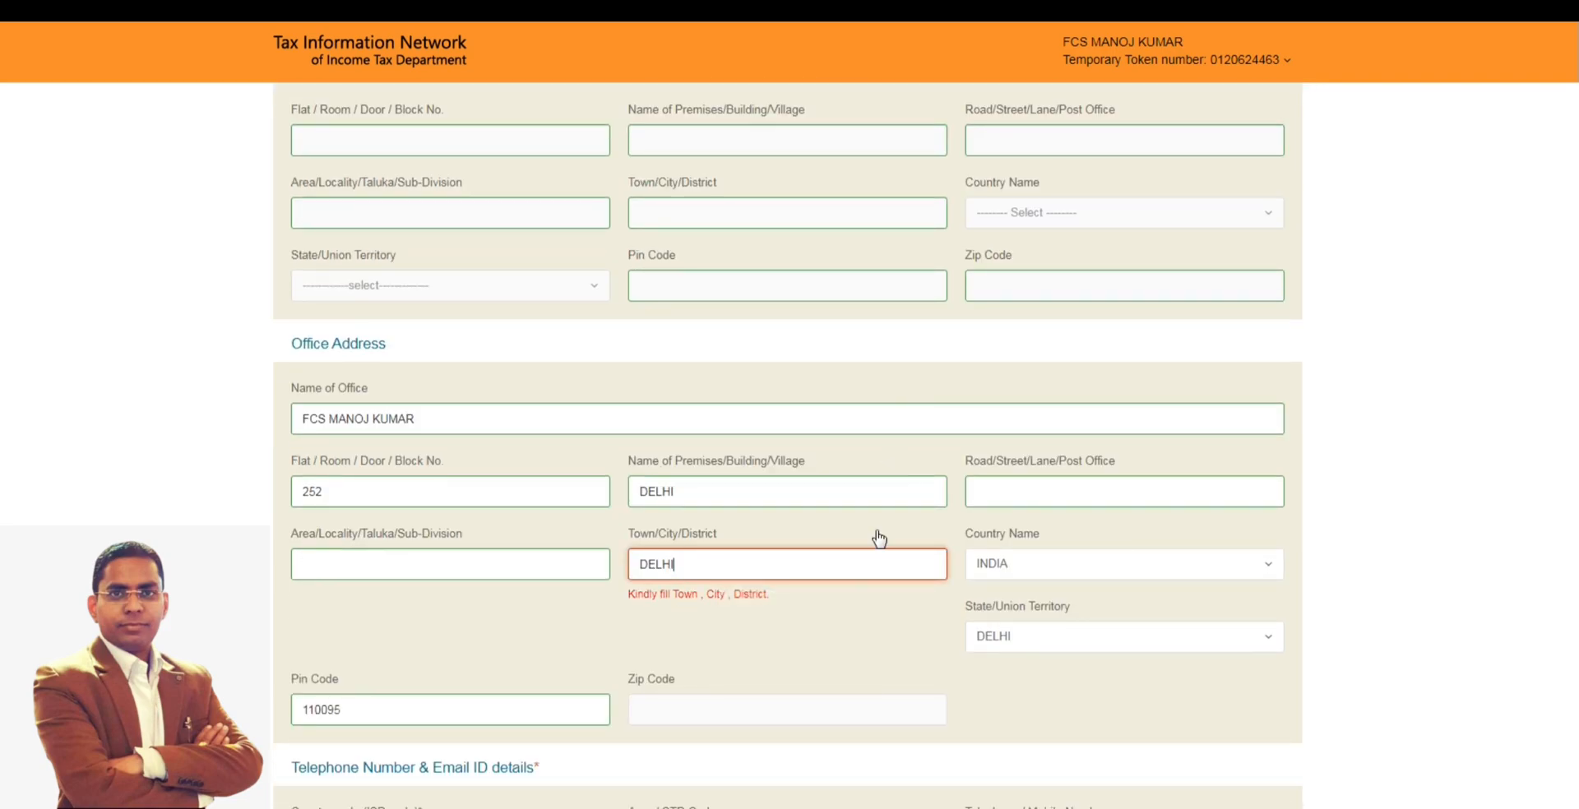
# - Proceed through the AO Code page to Document details, keeping the chosen ward
pyautogui.click(1261, 602)
pyautogui.scroll(-4, 1238, 606)
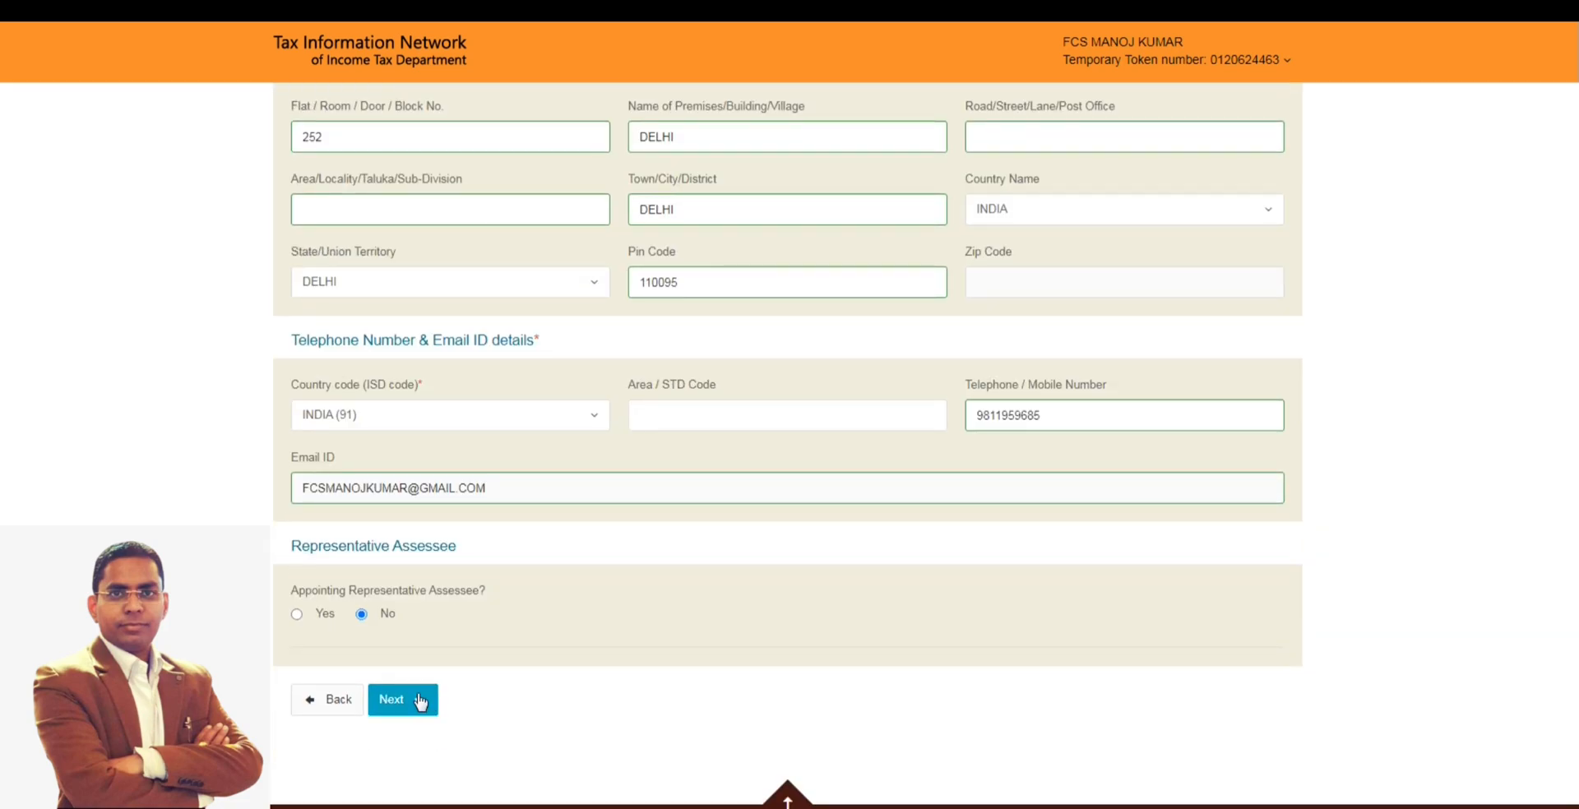
pyautogui.click(421, 702)
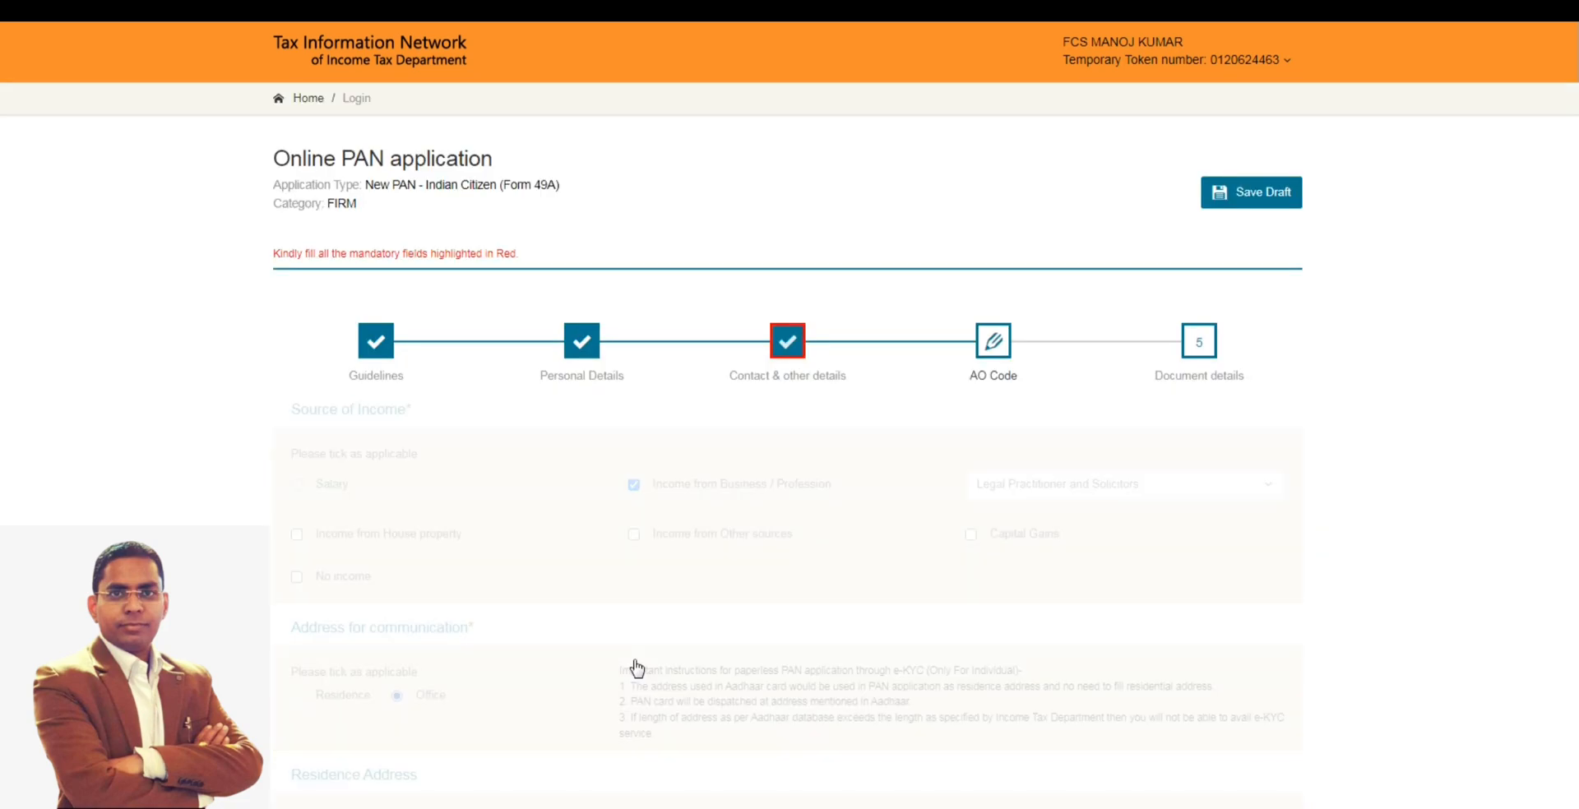
pyautogui.scroll(-5, 755, 586)
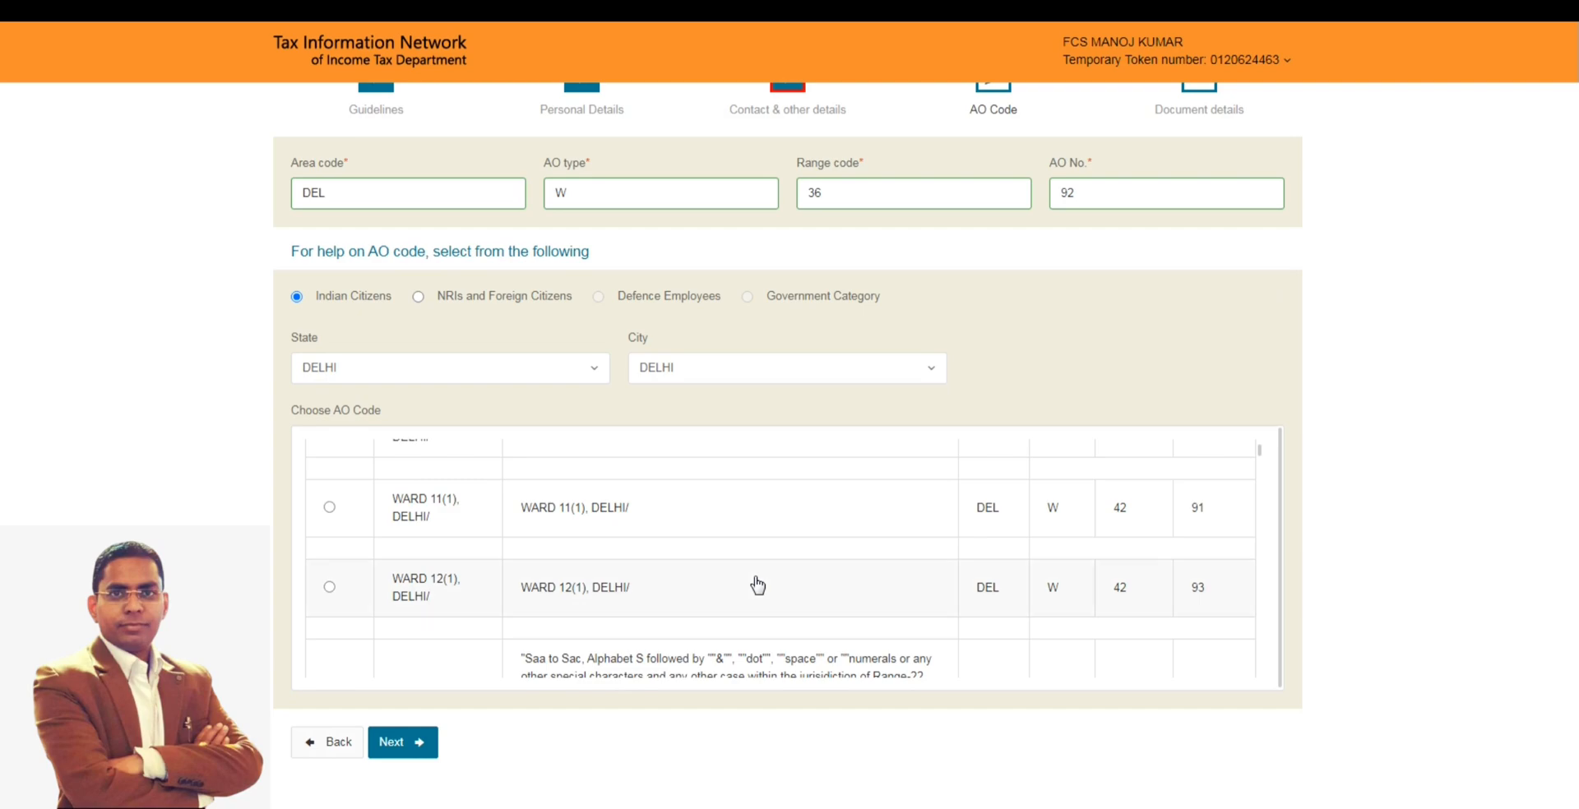
pyautogui.scroll(-5, 874, 521)
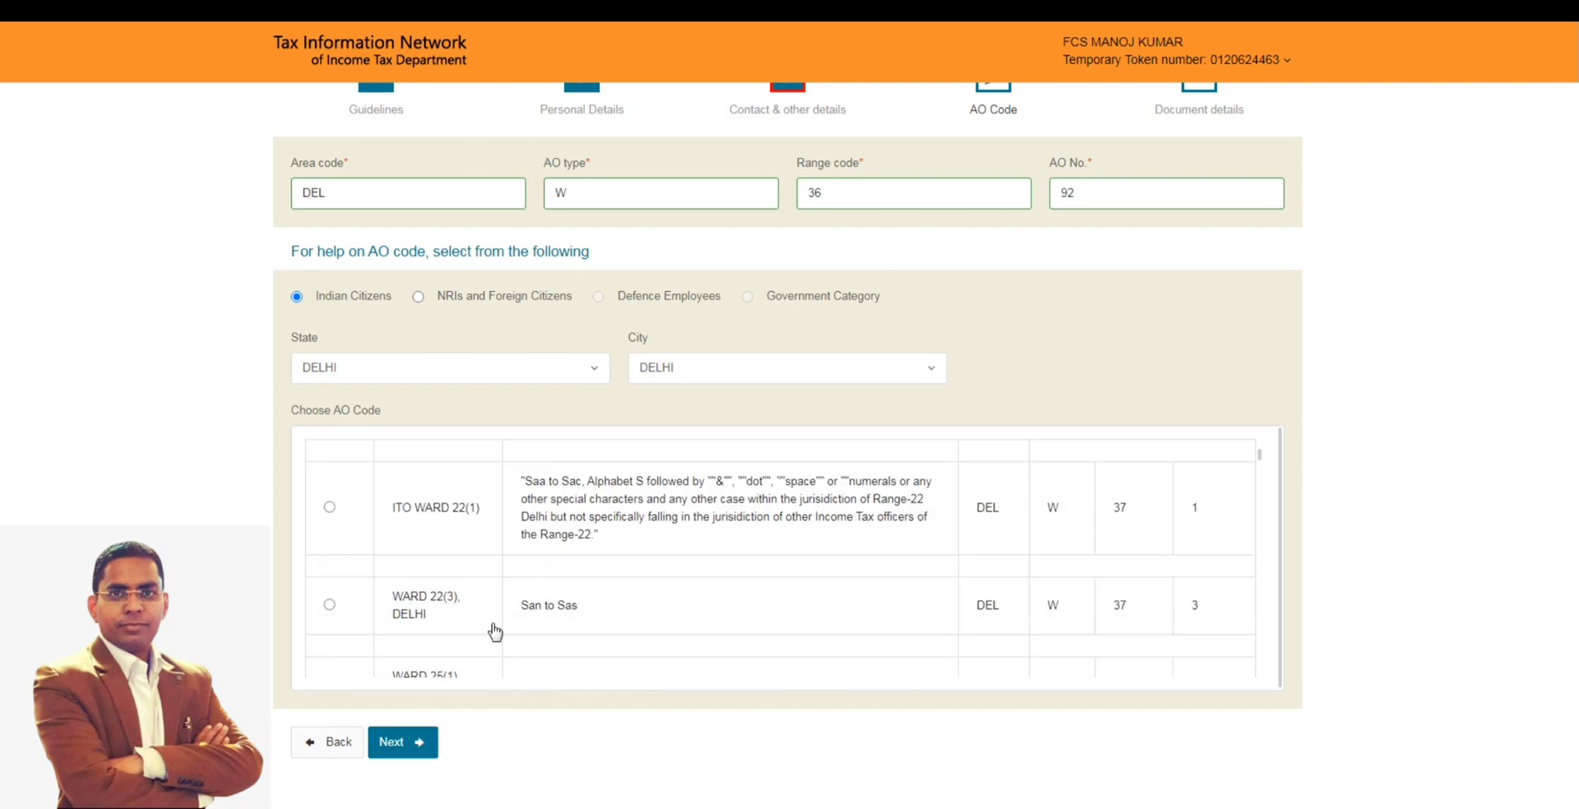
pyautogui.click(405, 743)
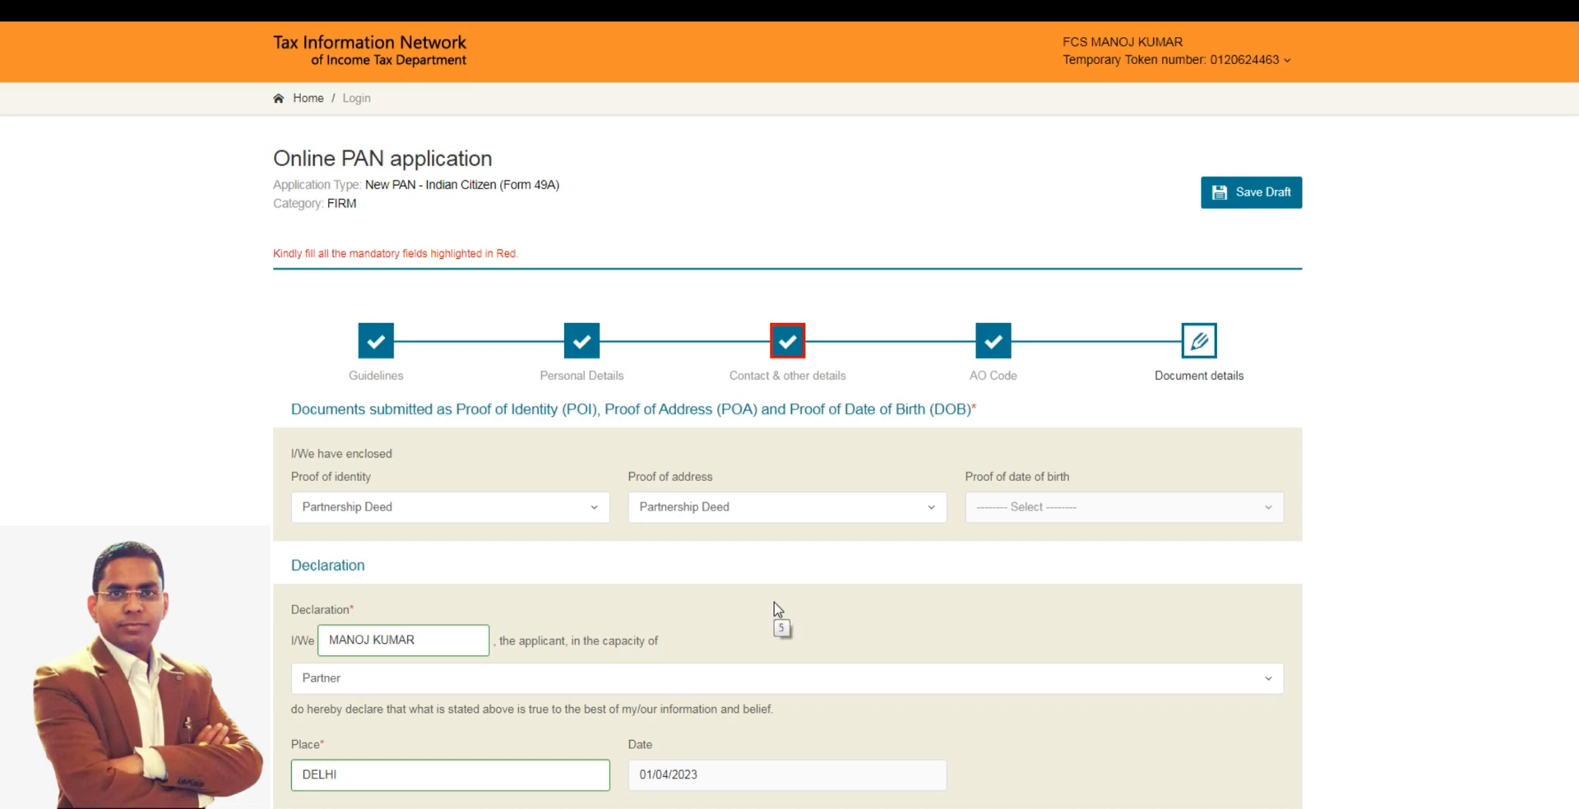
# - Recheck the entries on the Contact & other details page and continue to the AO Code page
pyautogui.click(785, 342)
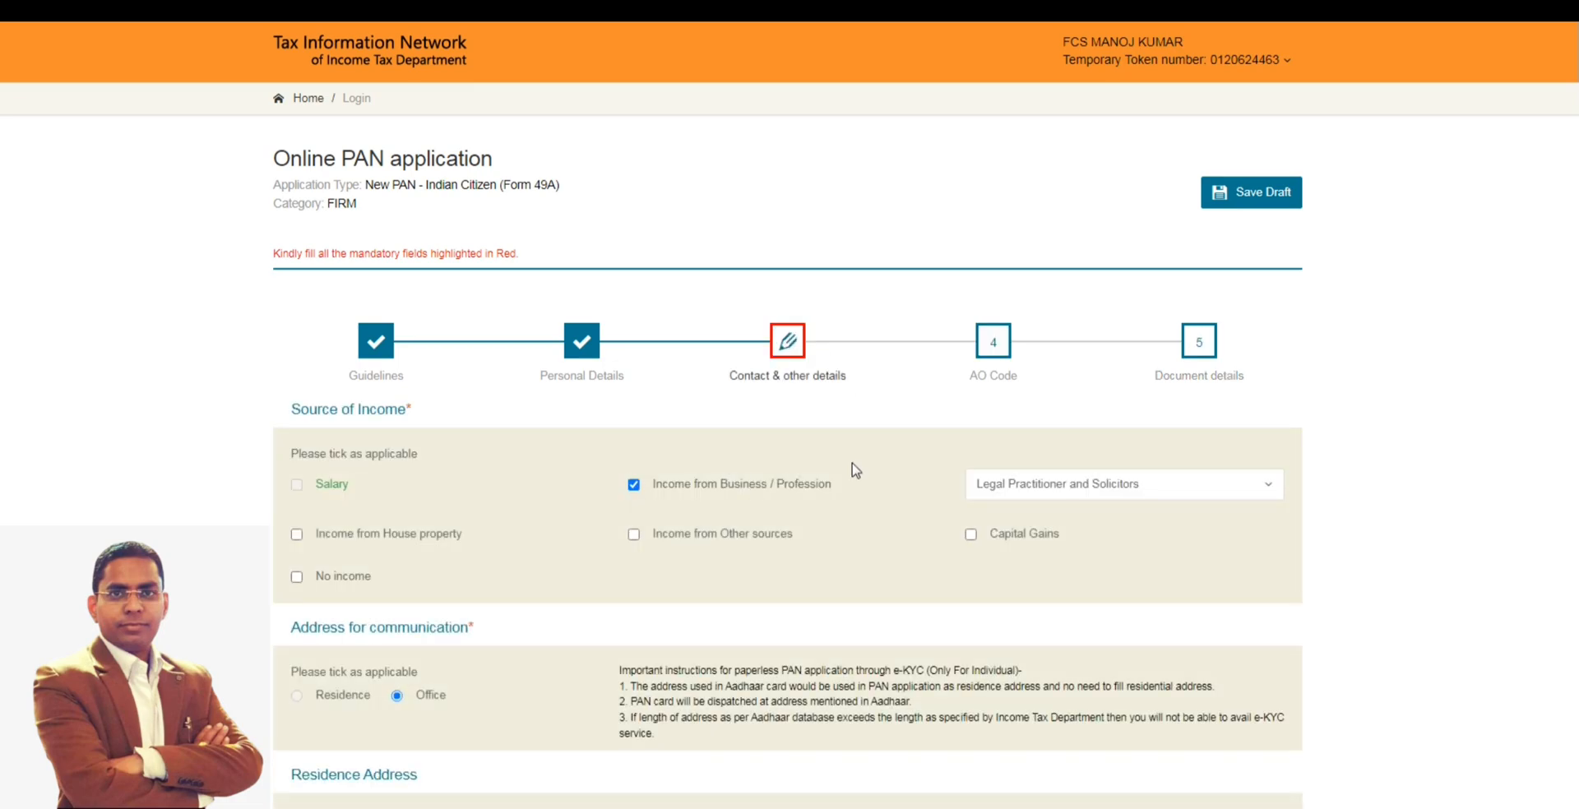
pyautogui.scroll(-9, 855, 468)
pyautogui.scroll(-2, 852, 500)
pyautogui.scroll(-3, 853, 500)
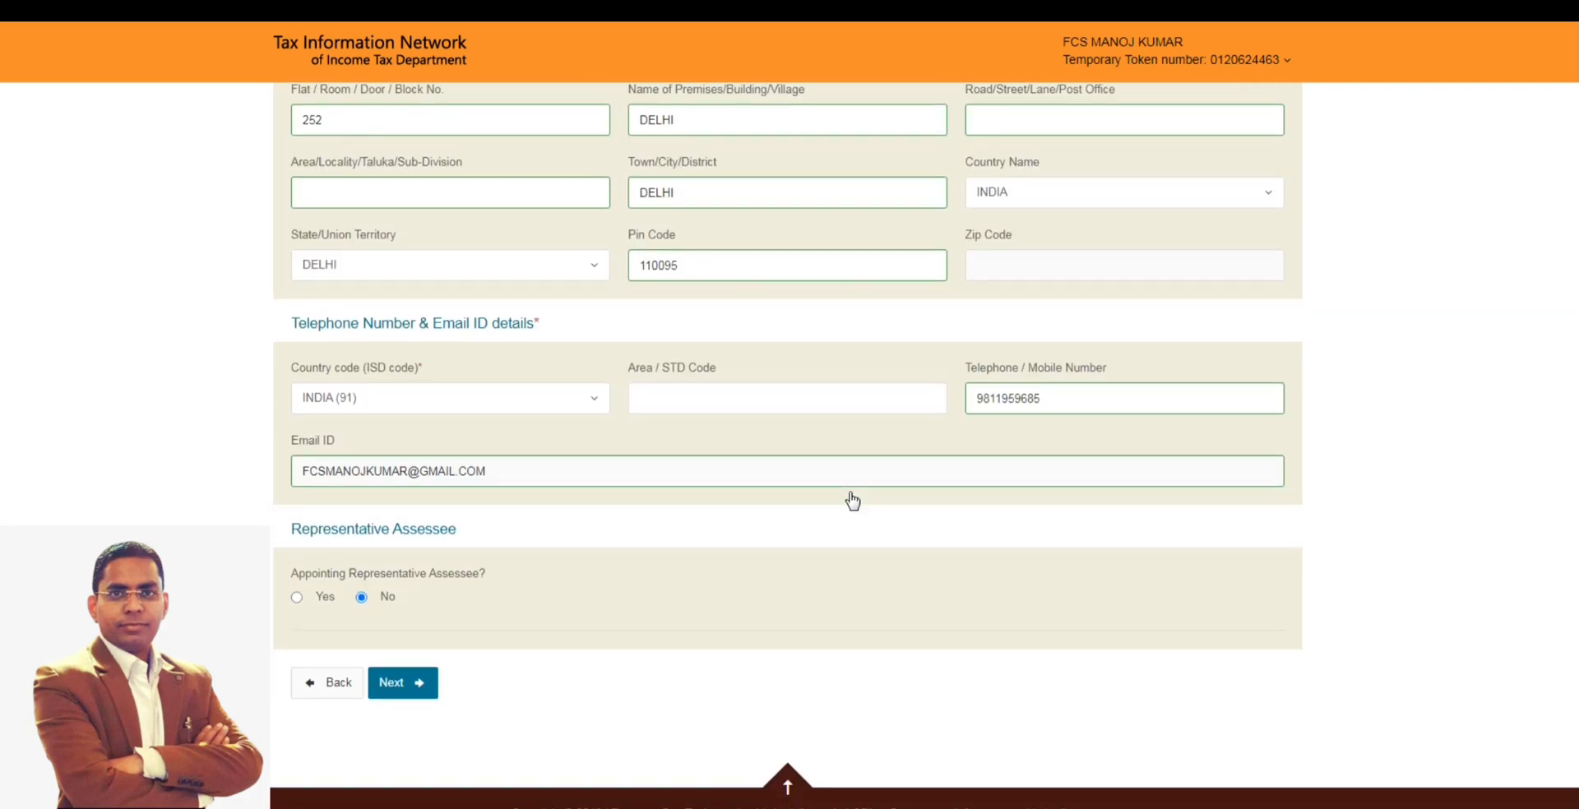
pyautogui.click(402, 686)
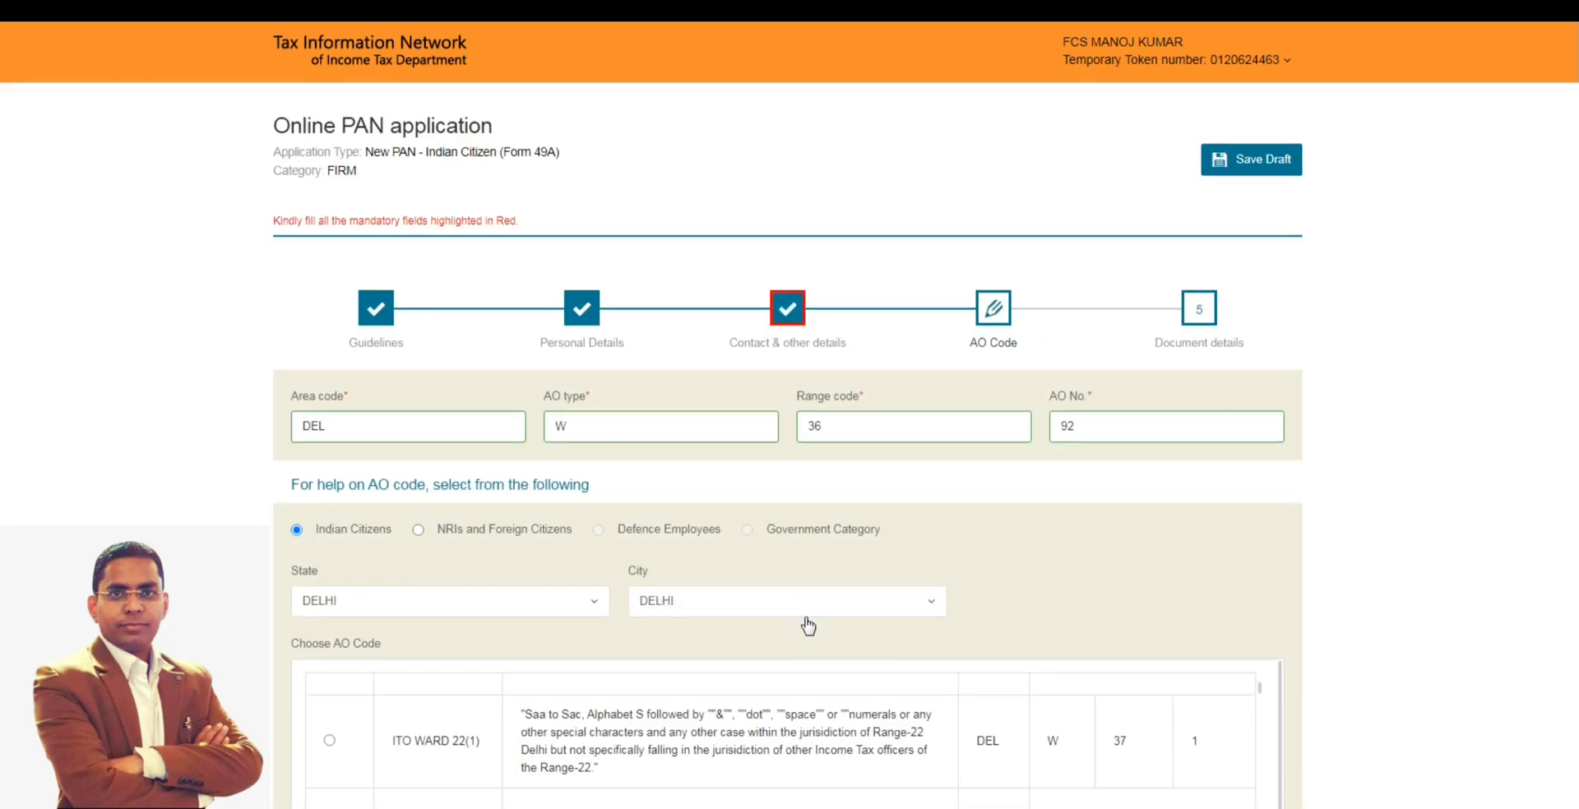
# - Continue past the AO Code page and submit the completed application for verification
pyautogui.scroll(-3, 808, 628)
pyautogui.click(403, 682)
pyautogui.scroll(-2, 751, 603)
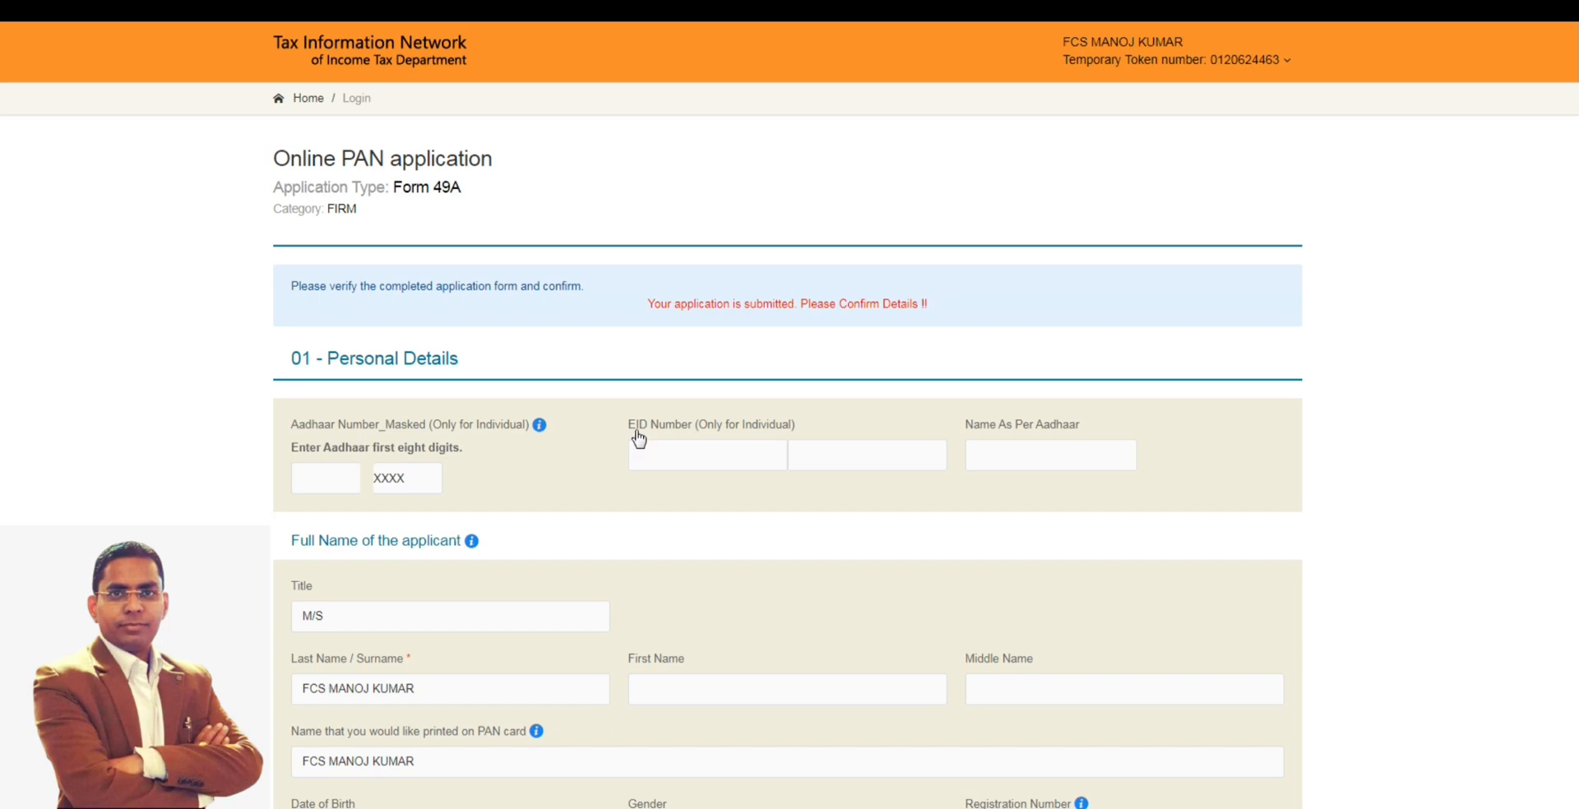
# - Review the completed application's personal, contact and office address details, and confirm it to reach the payment page
pyautogui.moveTo(640, 320); pyautogui.dragTo(881, 335)
pyautogui.click(997, 334)
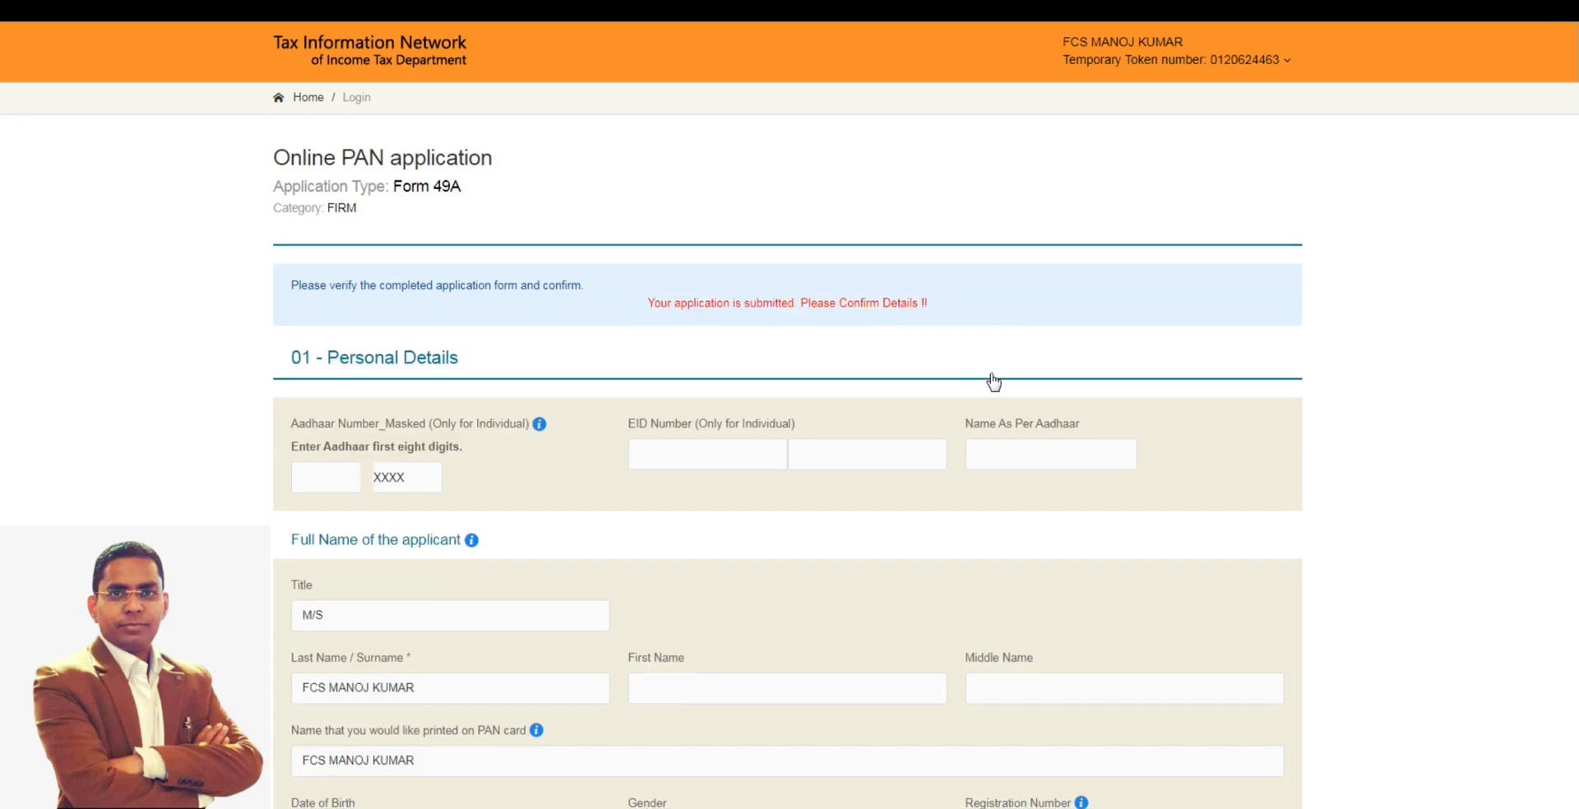
pyautogui.scroll(-2, 987, 395)
pyautogui.scroll(-2, 983, 396)
pyautogui.scroll(-1, 983, 397)
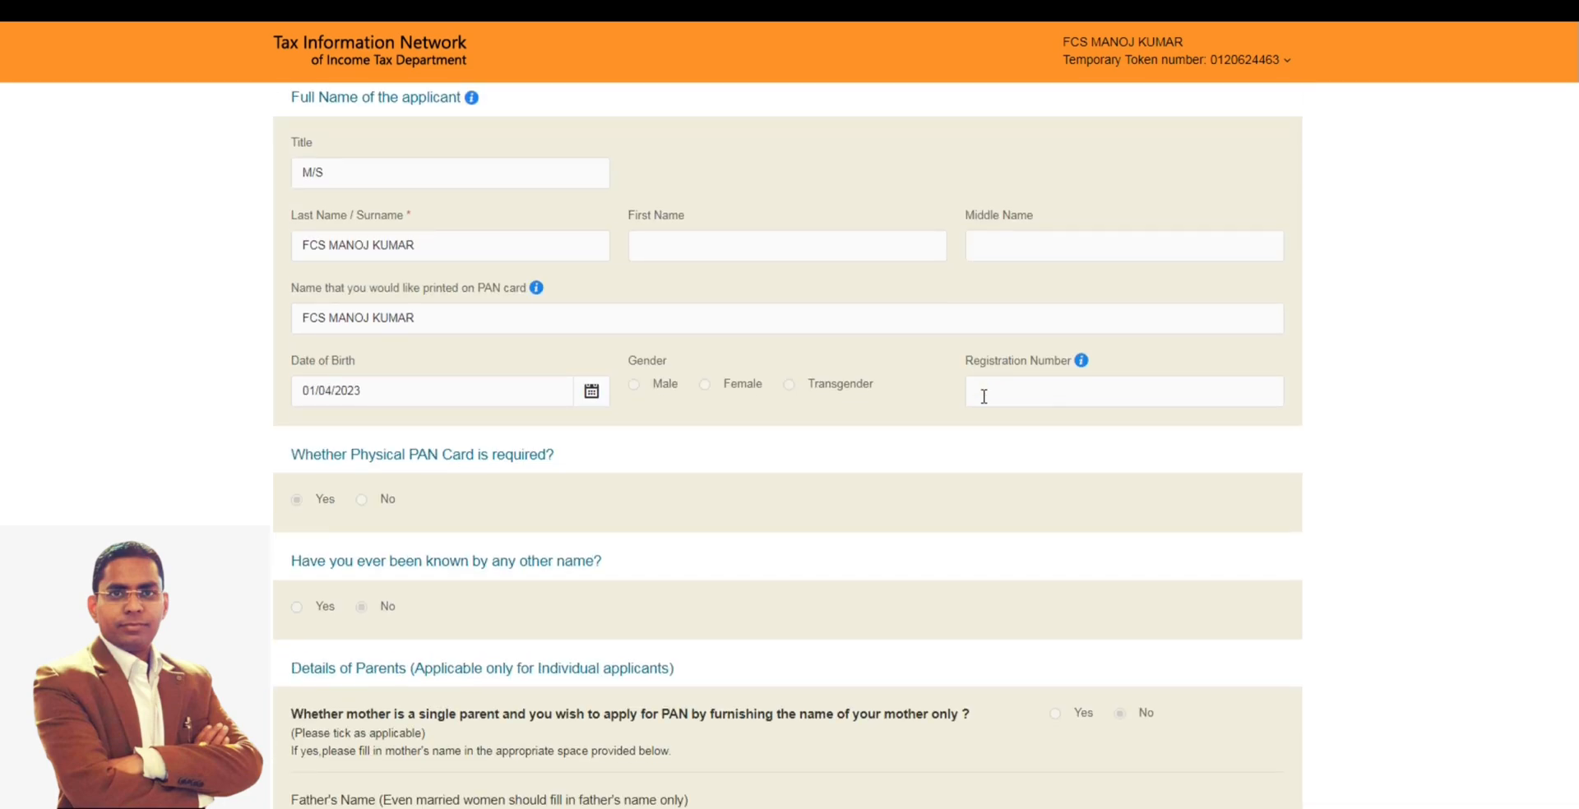
pyautogui.scroll(-6, 984, 397)
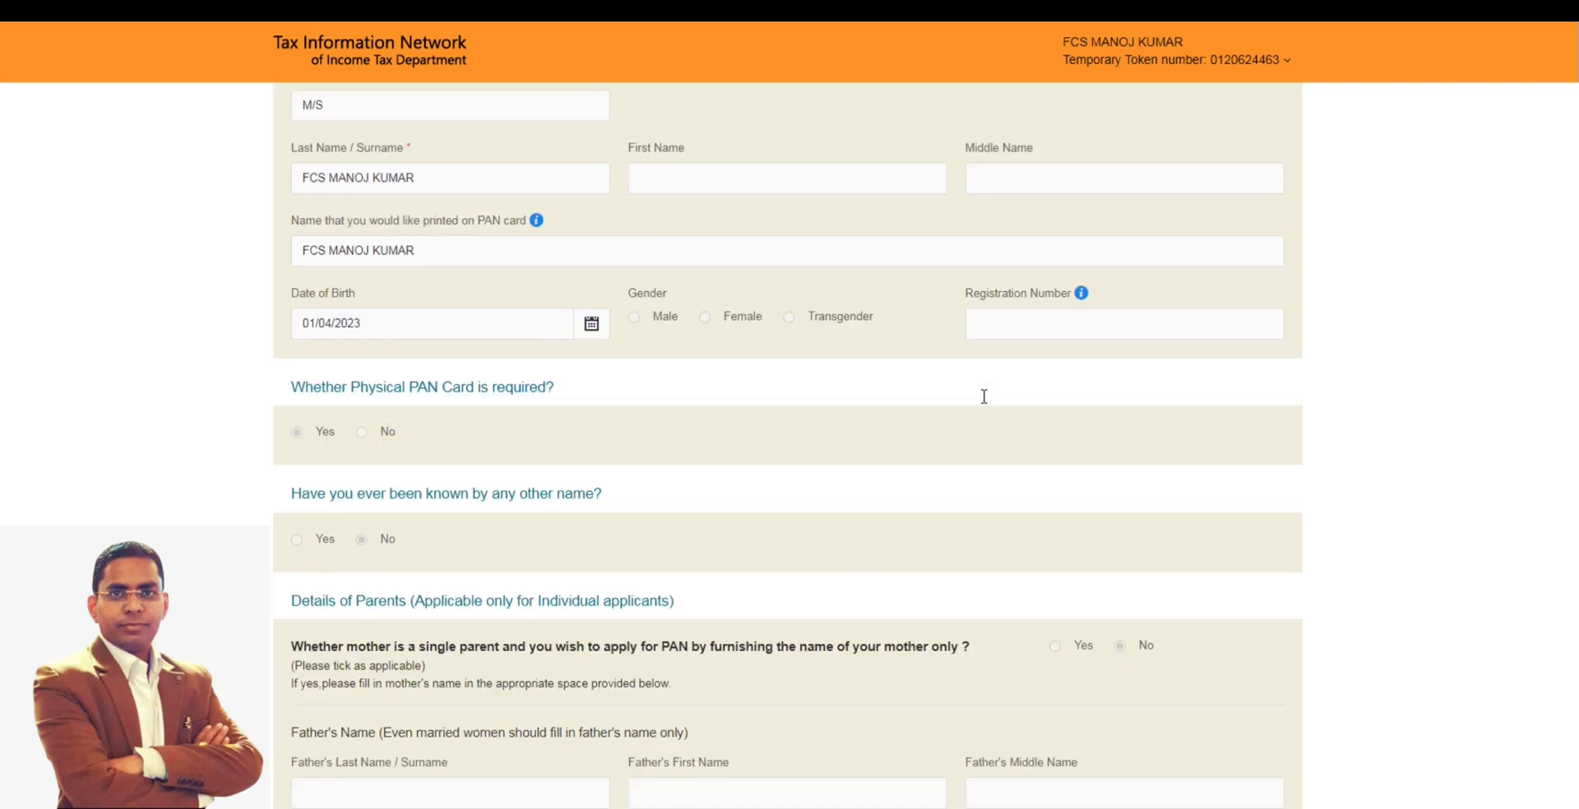
pyautogui.scroll(-6, 986, 403)
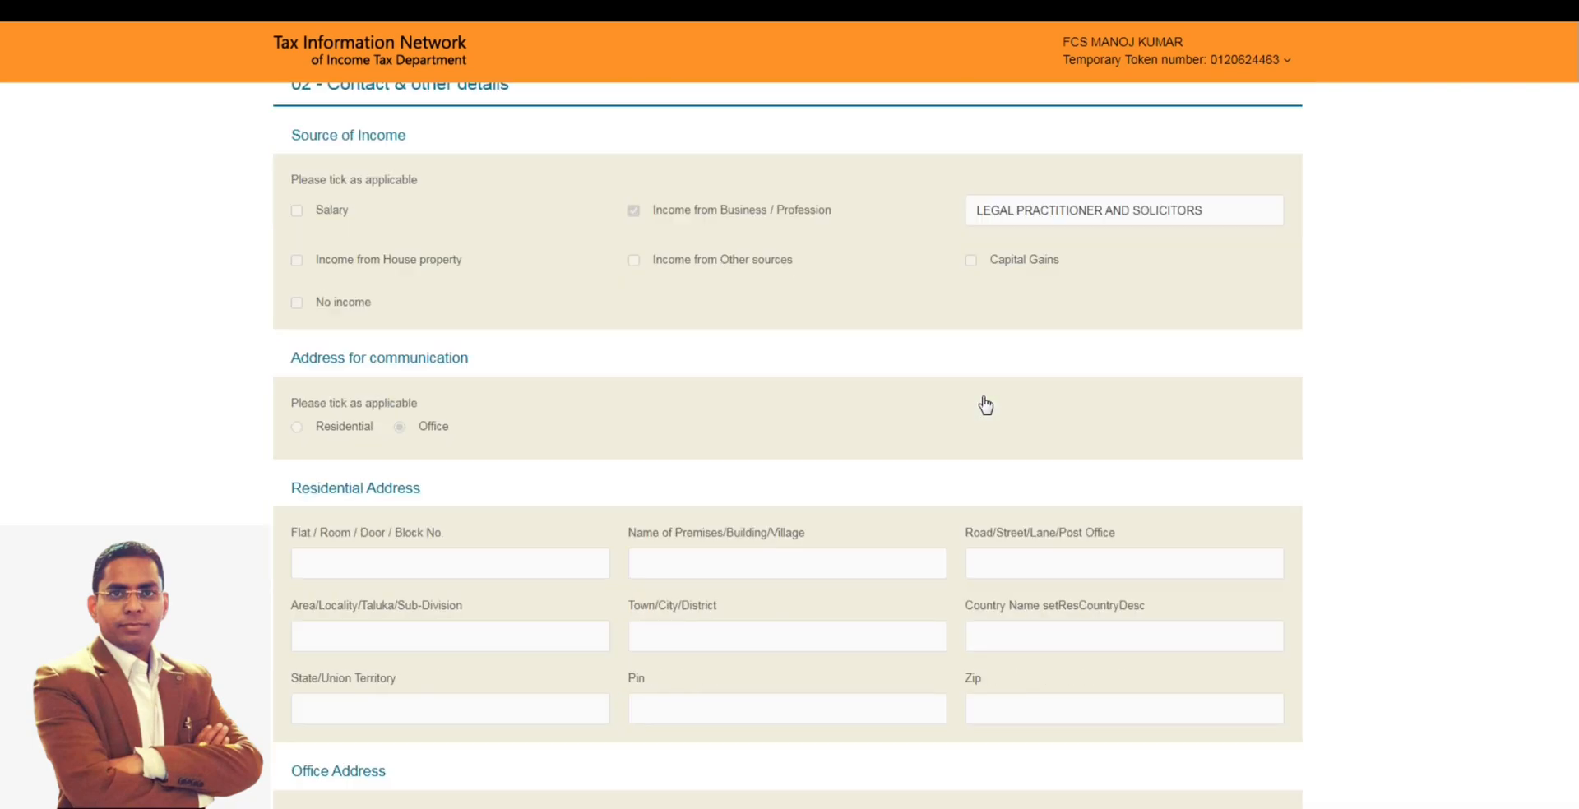
pyautogui.scroll(-7, 985, 405)
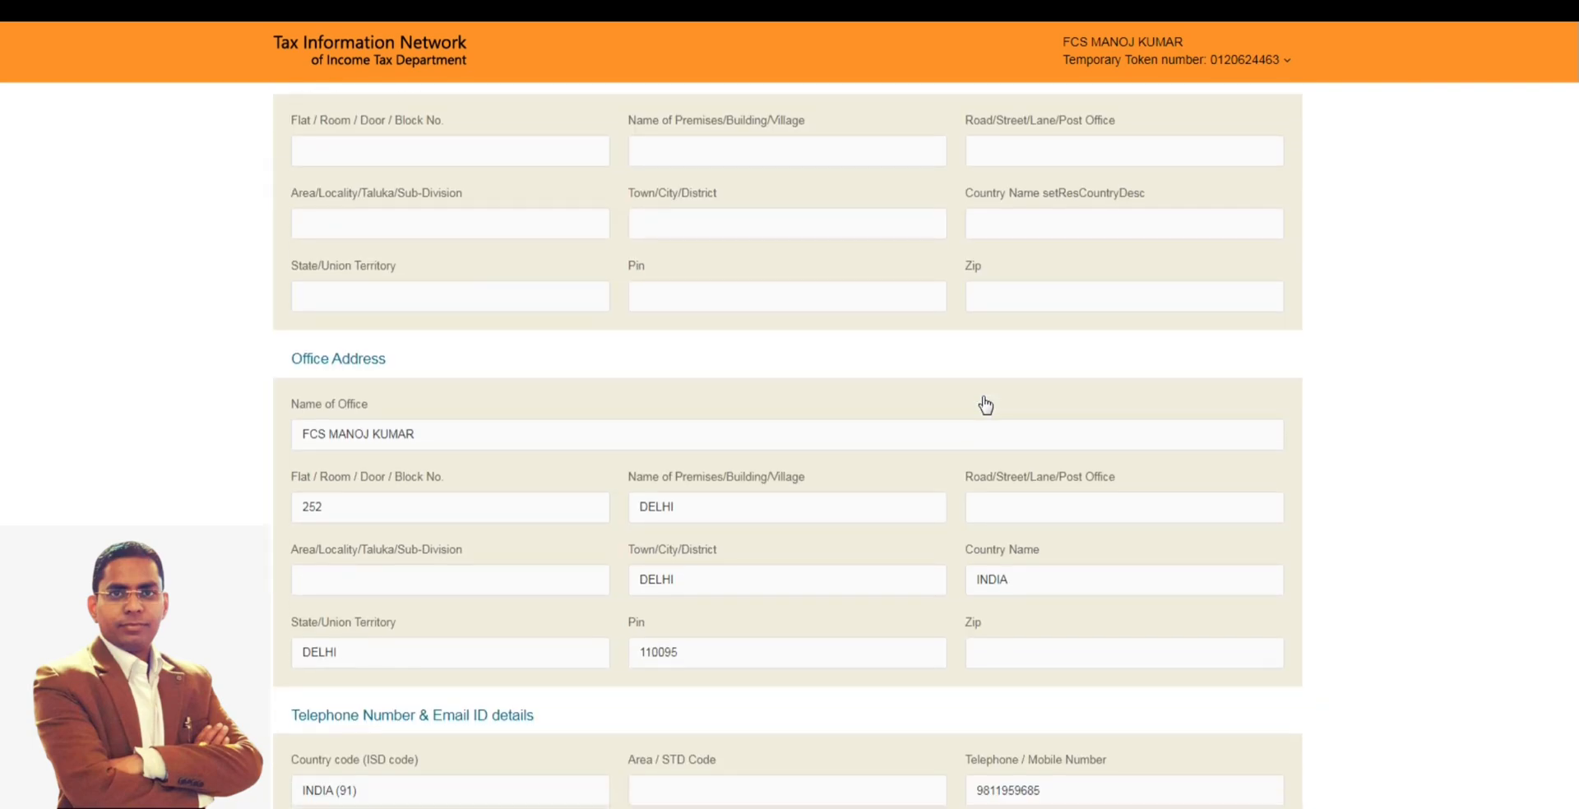
pyautogui.scroll(-3, 984, 396)
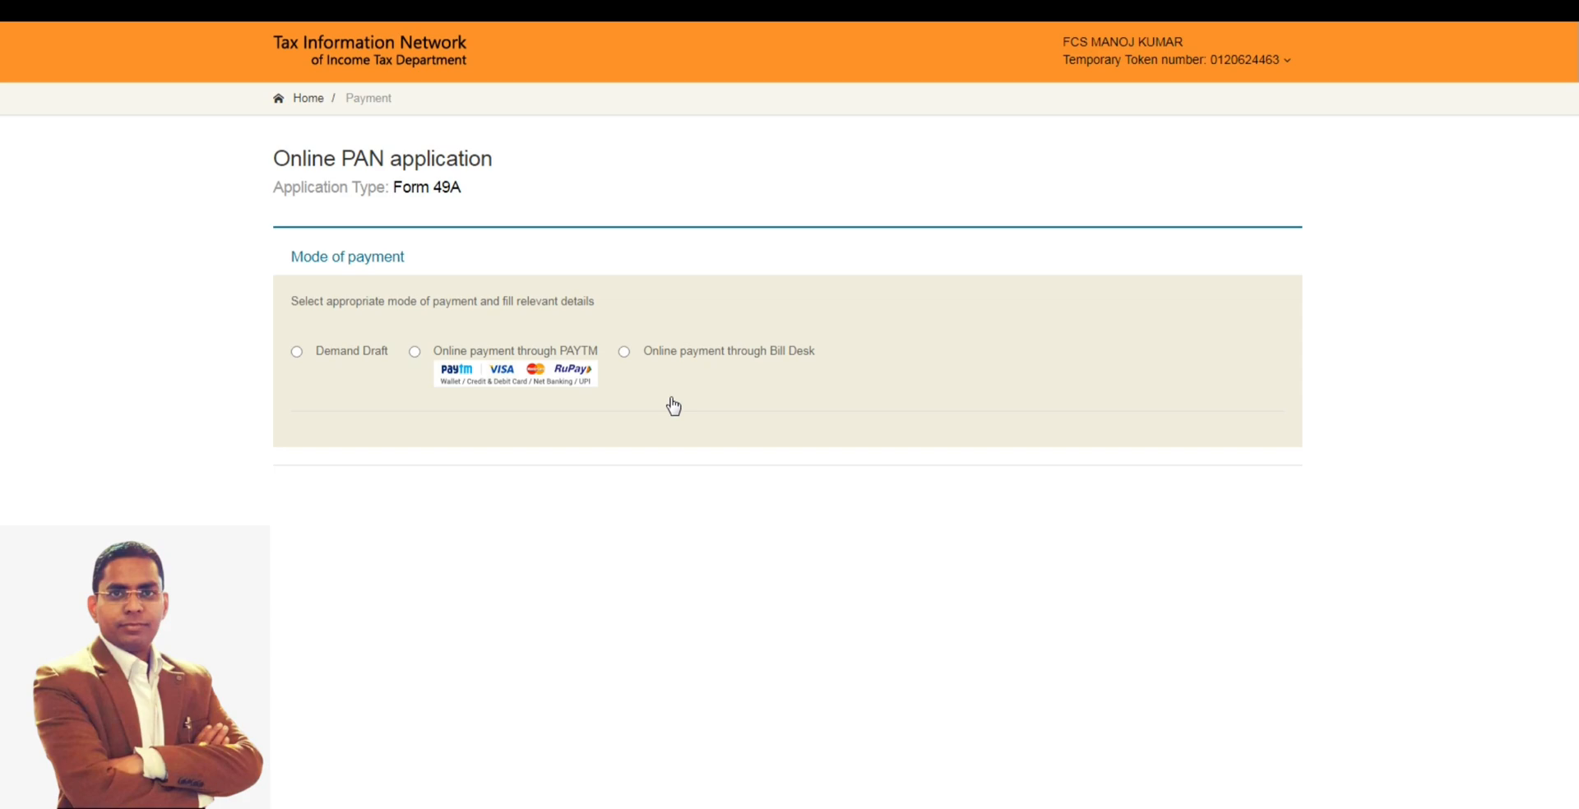
# - Choose online payment through PAYTM, agree to the terms of service, and proceed to confirm the payment
pyautogui.click(414, 352)
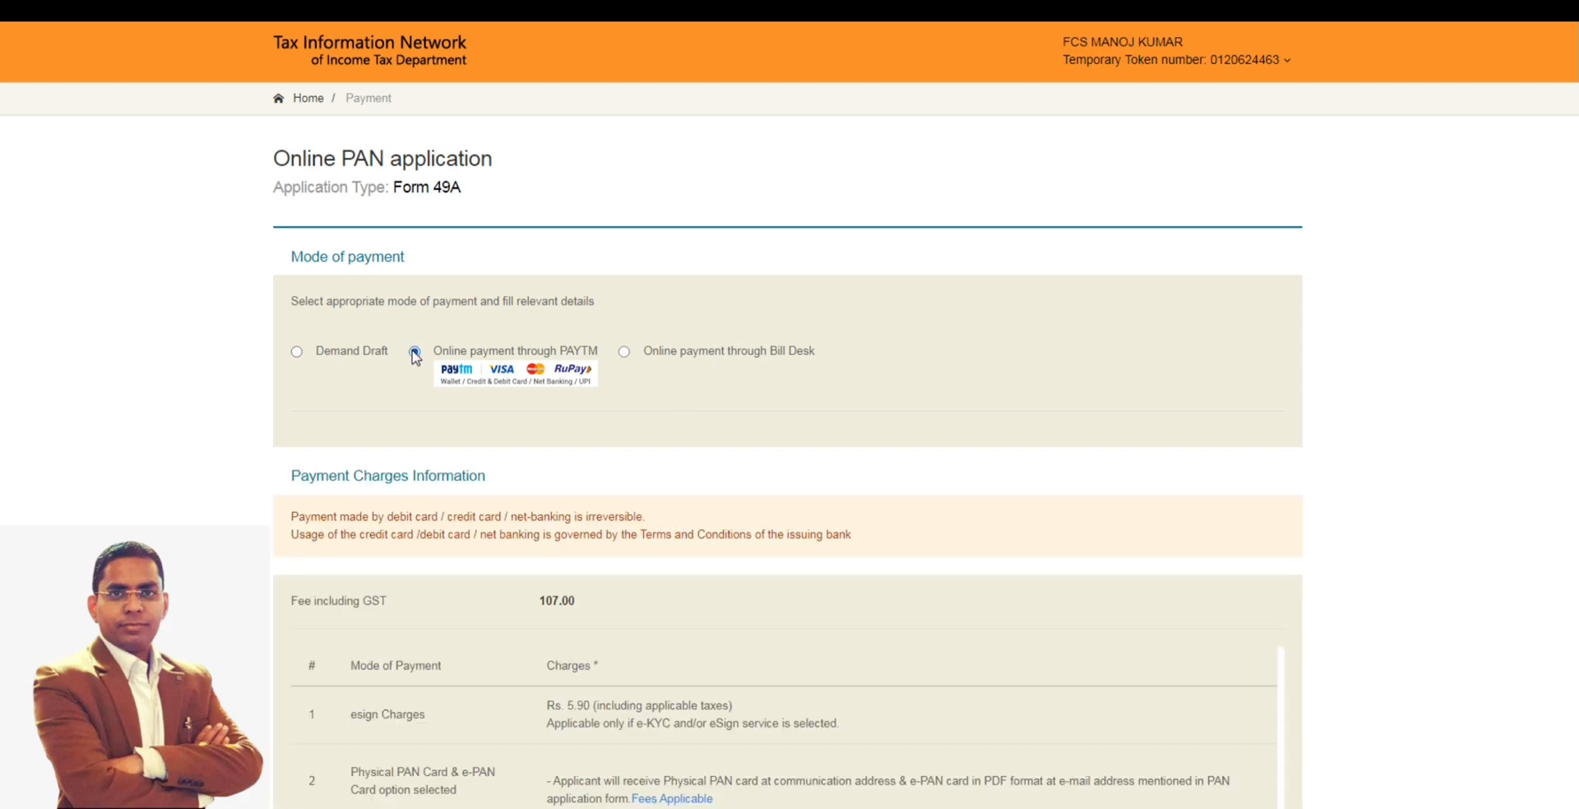
pyautogui.scroll(-2, 707, 523)
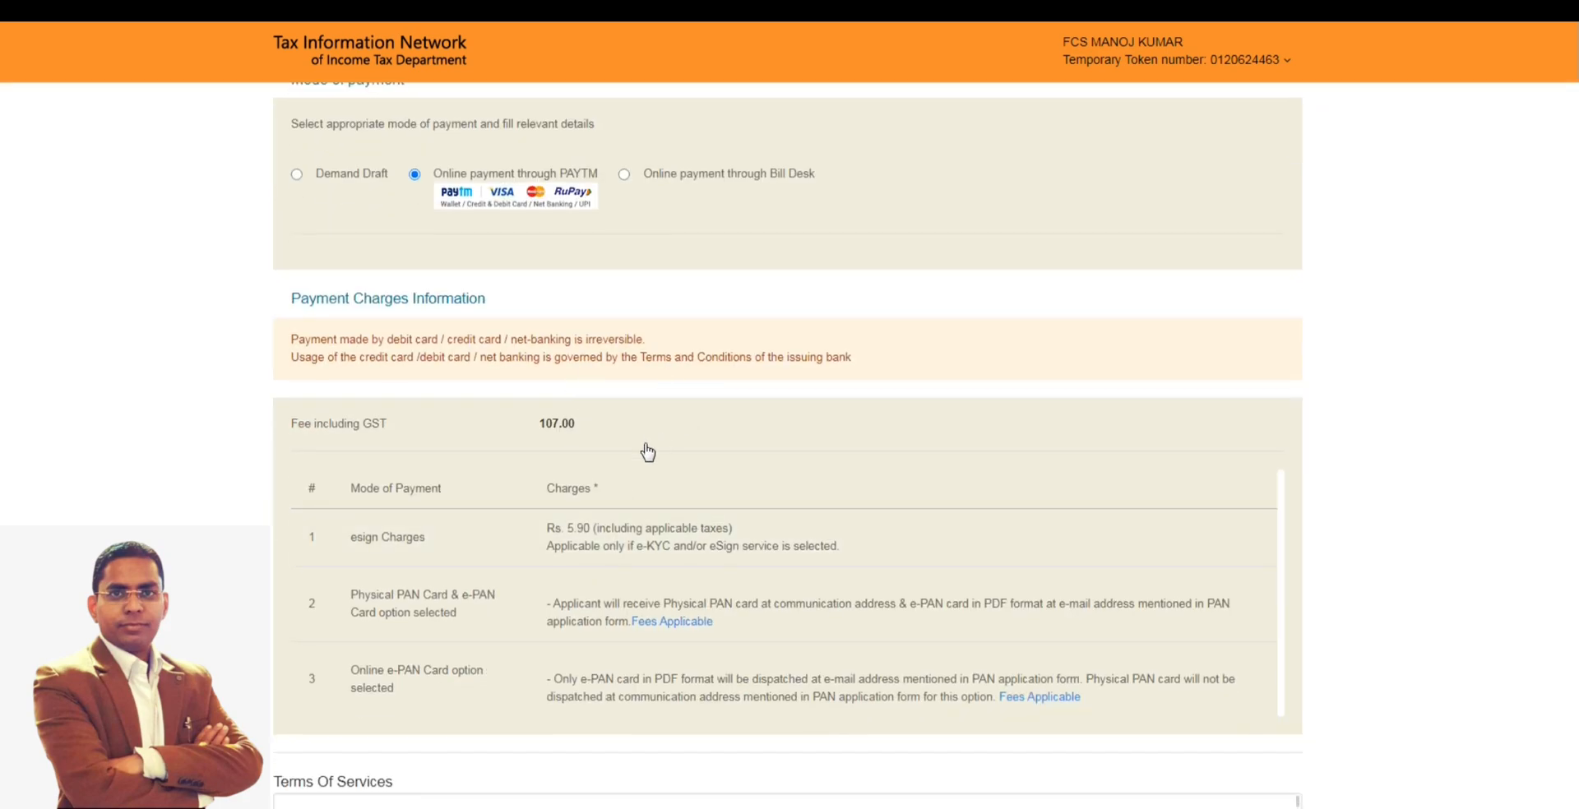
pyautogui.scroll(-2, 605, 489)
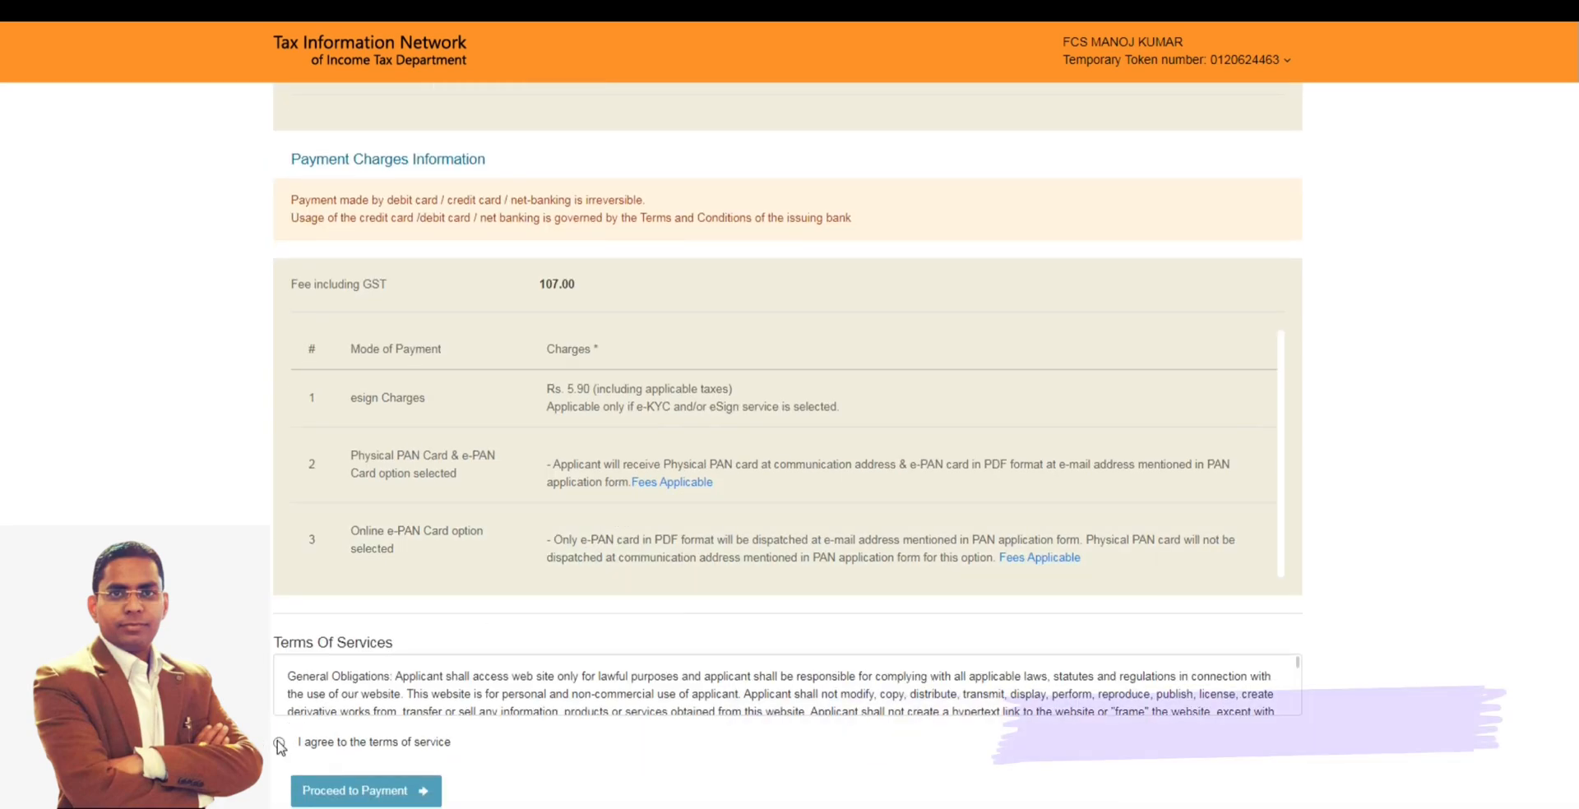
pyautogui.click(279, 743)
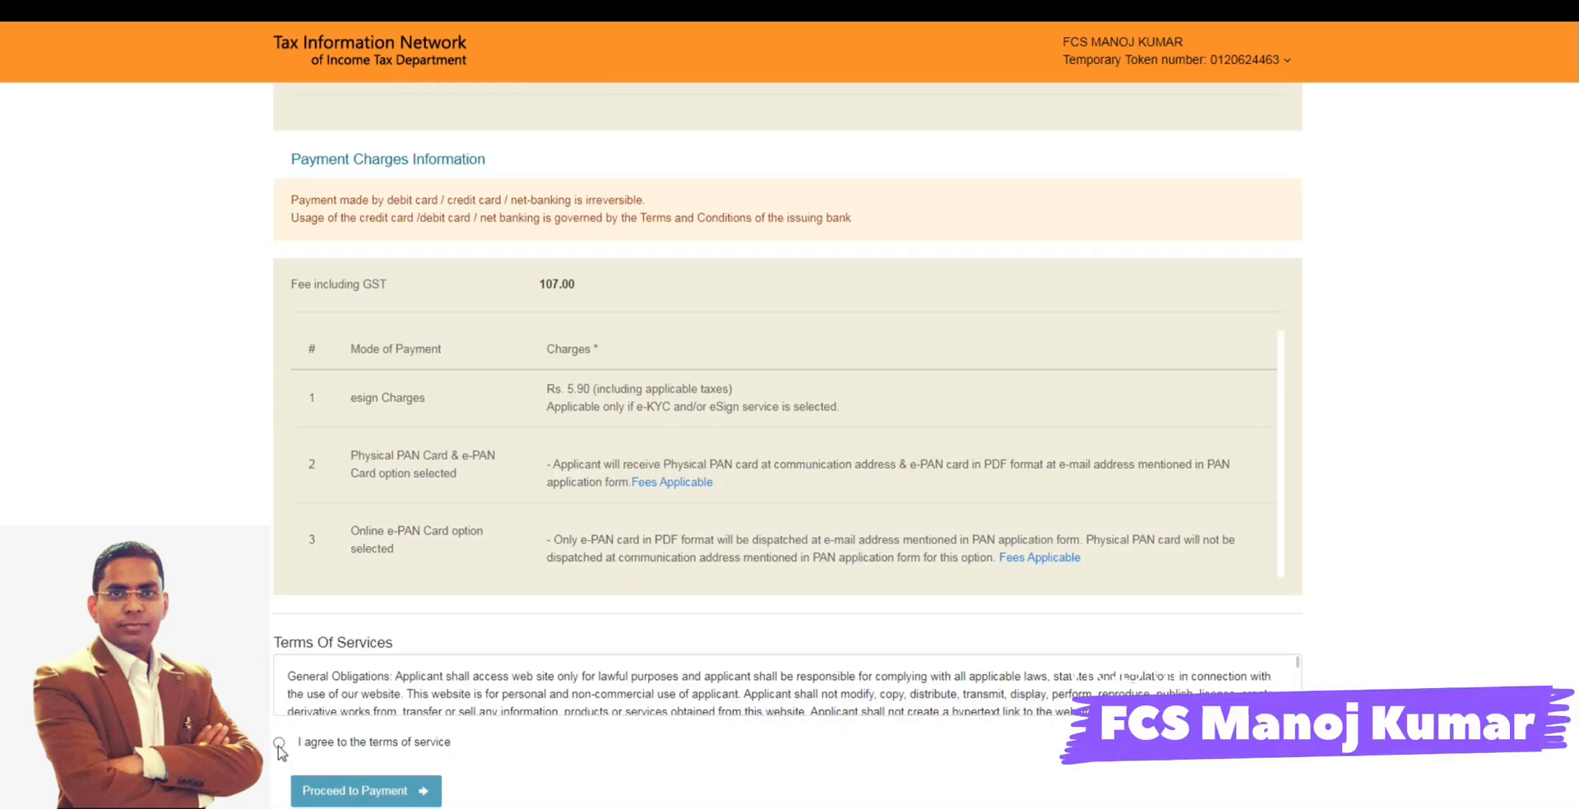
pyautogui.click(319, 782)
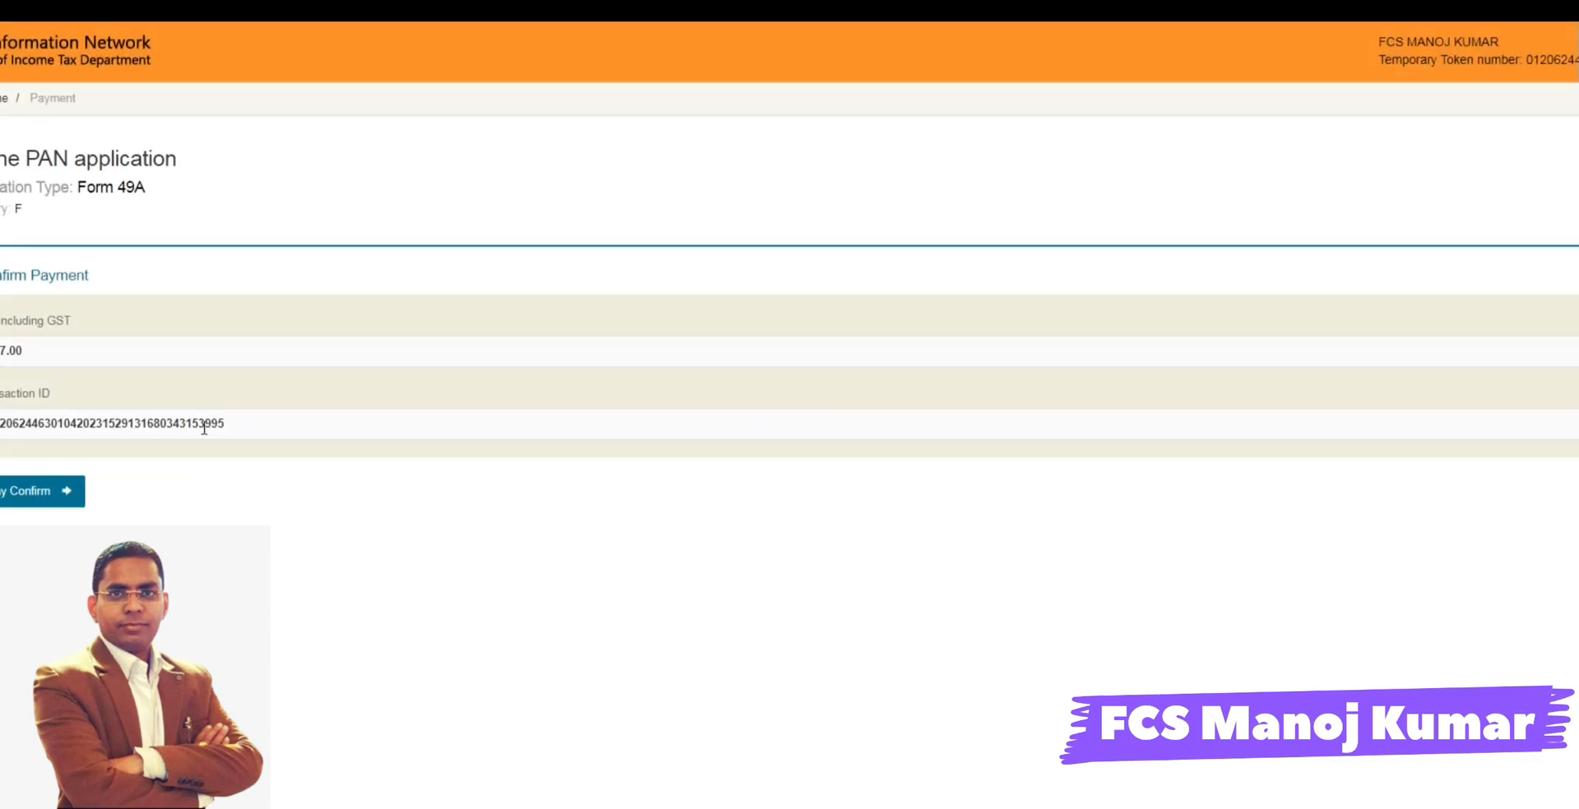
pyautogui.click(12, 495)
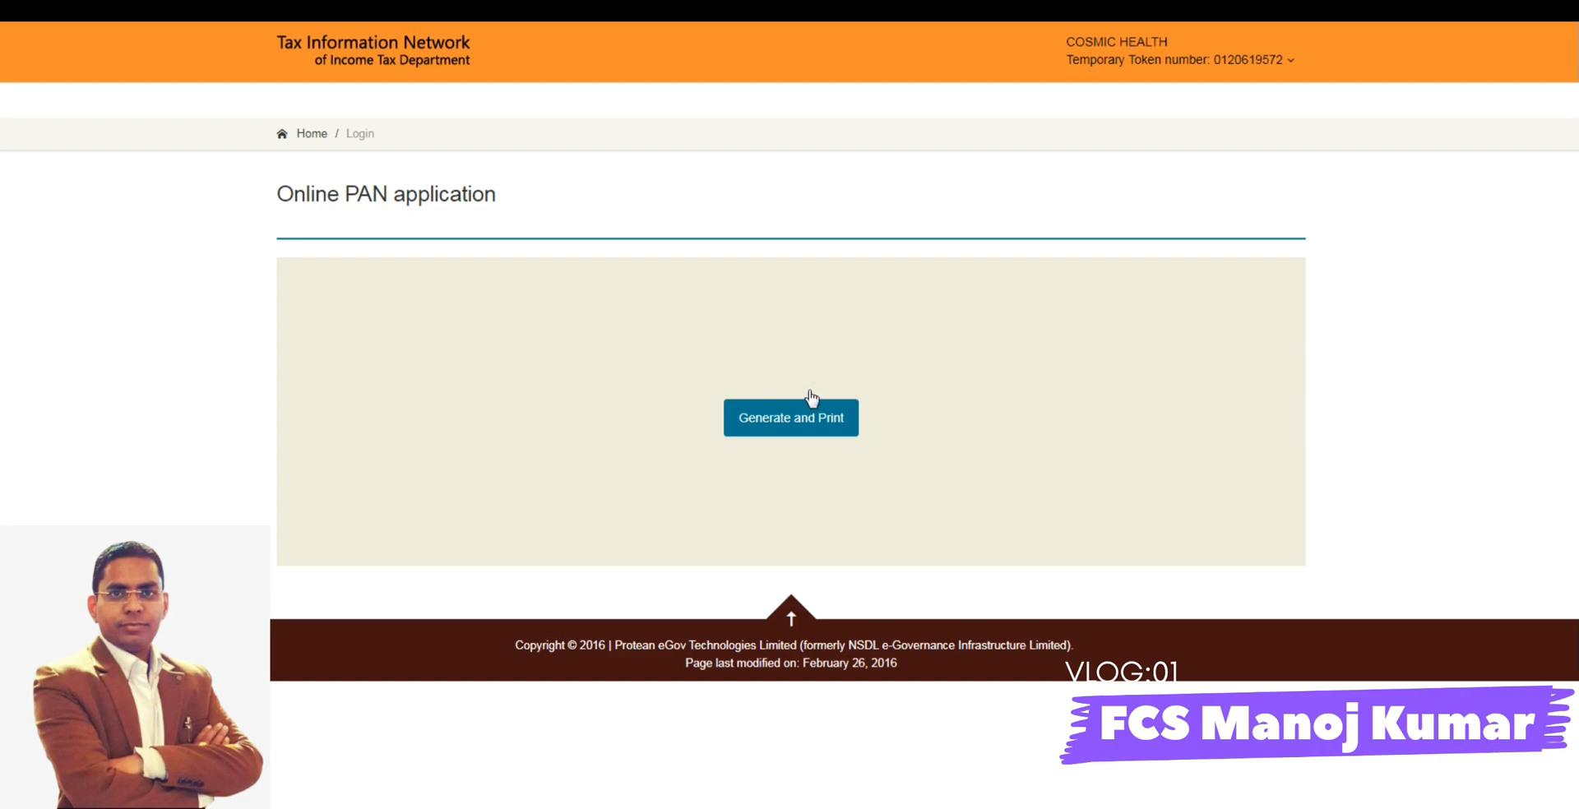
# - Log out of the current application and open the login form for continuing a pending application
pyautogui.click(1233, 62)
pyautogui.click(1216, 107)
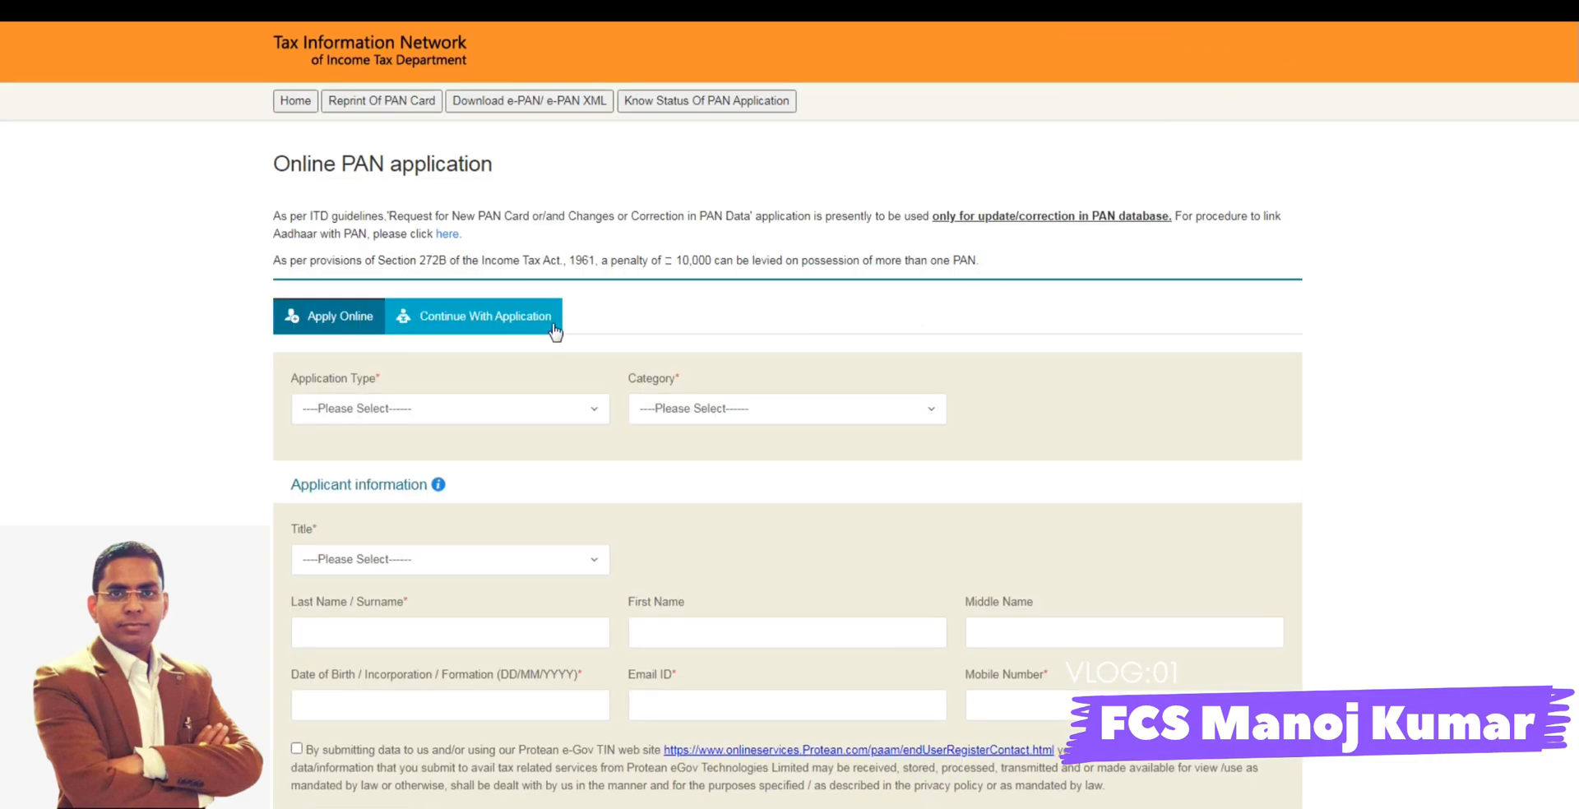
pyautogui.click(477, 316)
# - Copy the temporary token number from the Word document and paste it as the pending application's Temporary Token Number
pyautogui.click(351, 437)
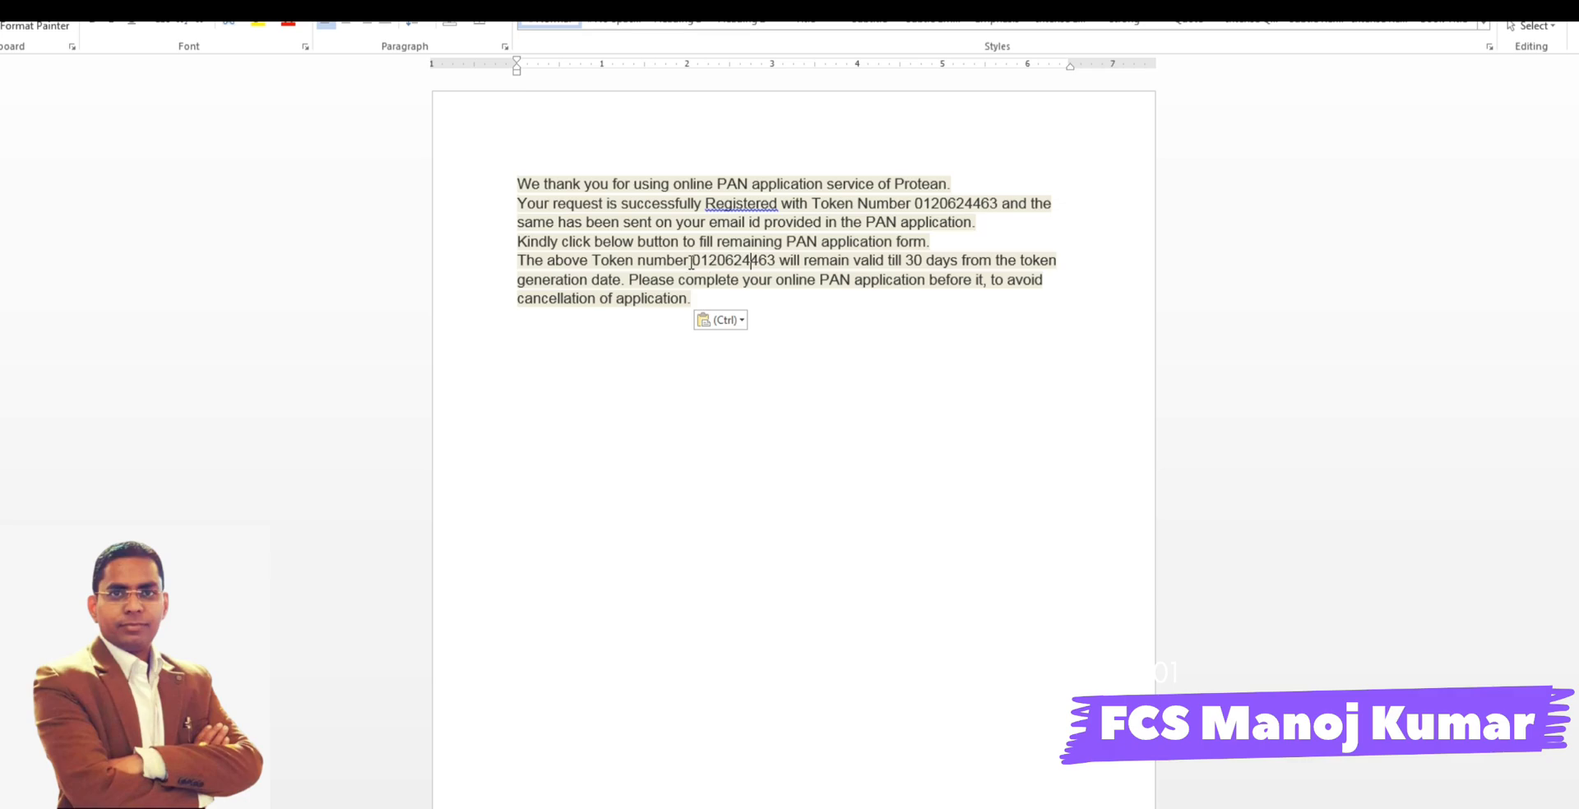
pyautogui.moveTo(692, 261); pyautogui.dragTo(775, 261)
pyautogui.hotkey('ctrl', 'c')
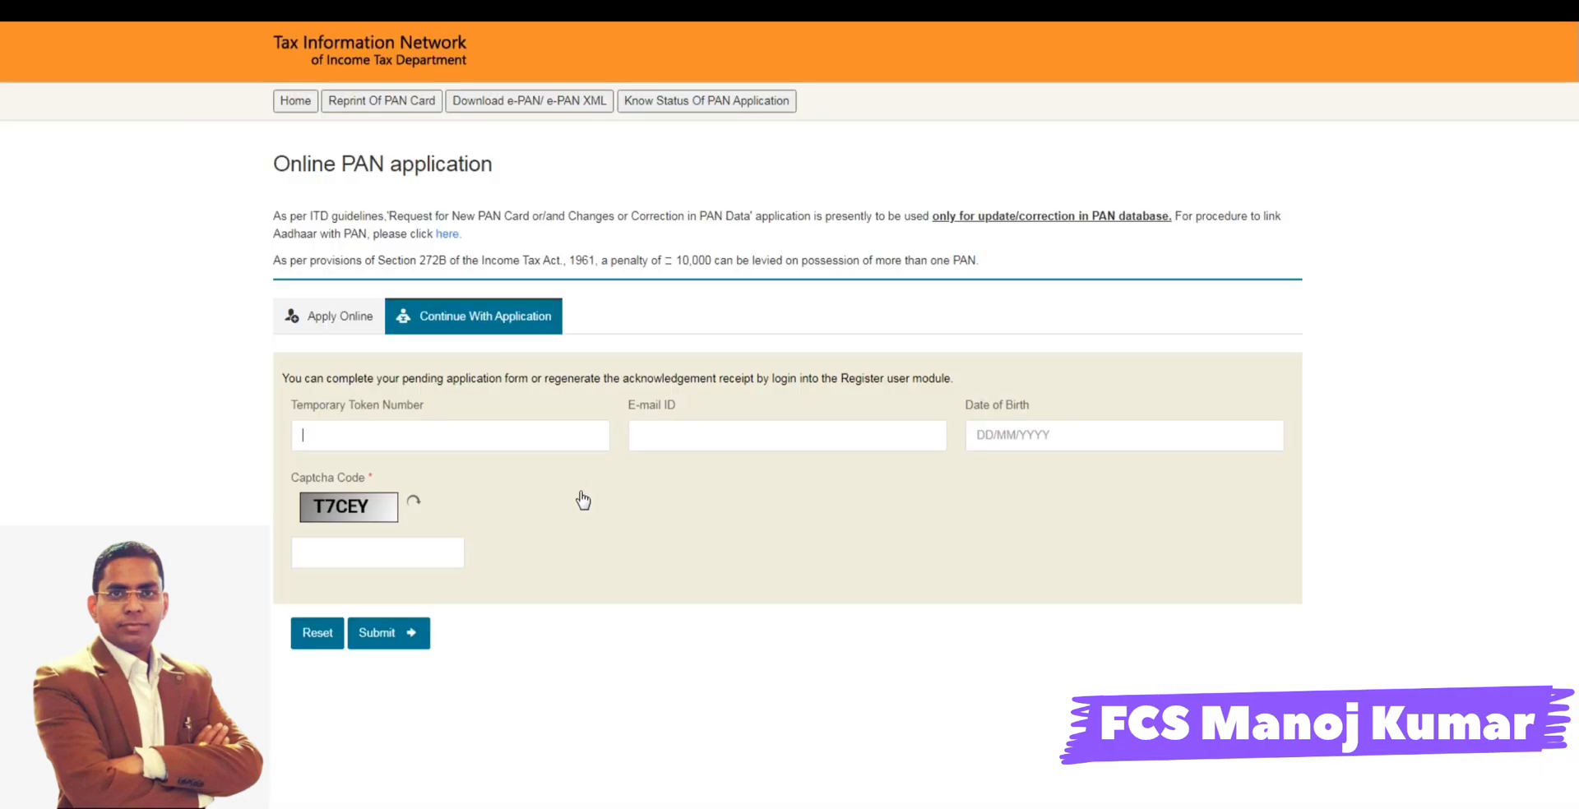
pyautogui.click(444, 436)
pyautogui.hotkey('ctrl', 'v')
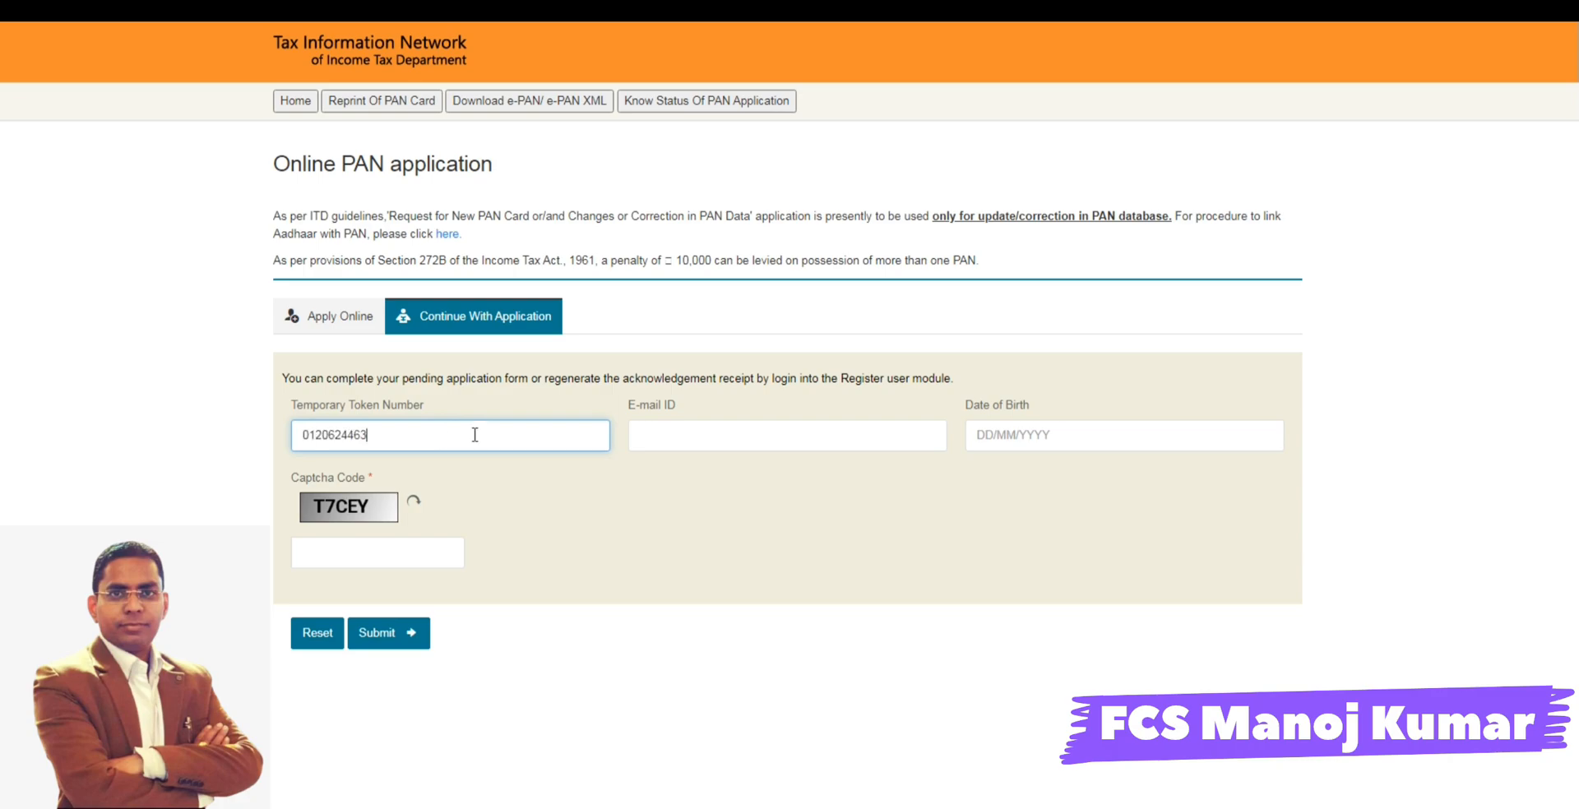
# - Fill in the applicant's e-mail address as the E-mail ID for the pending application login
pyautogui.click(665, 433)
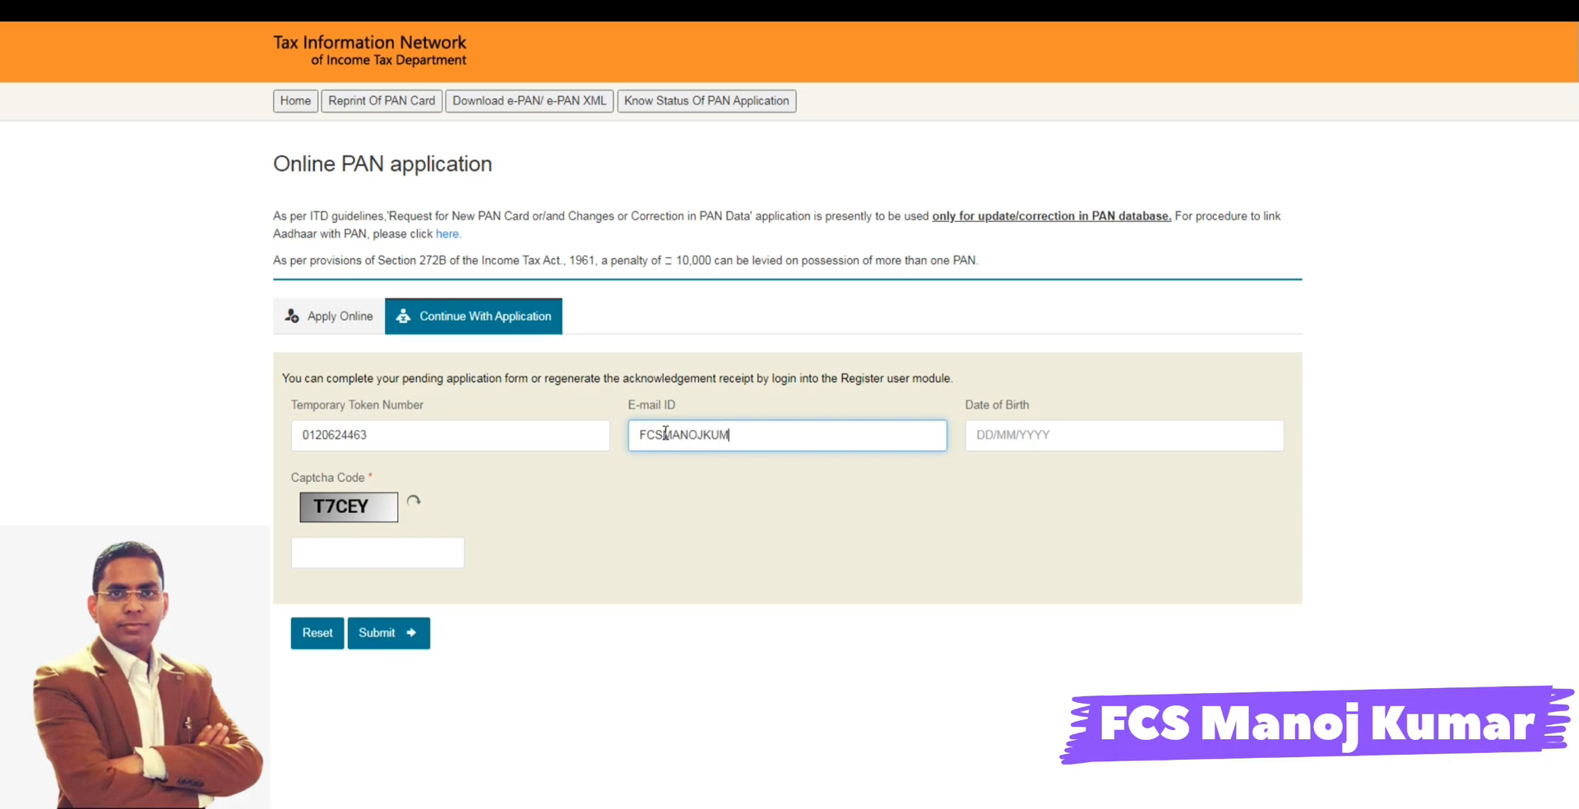
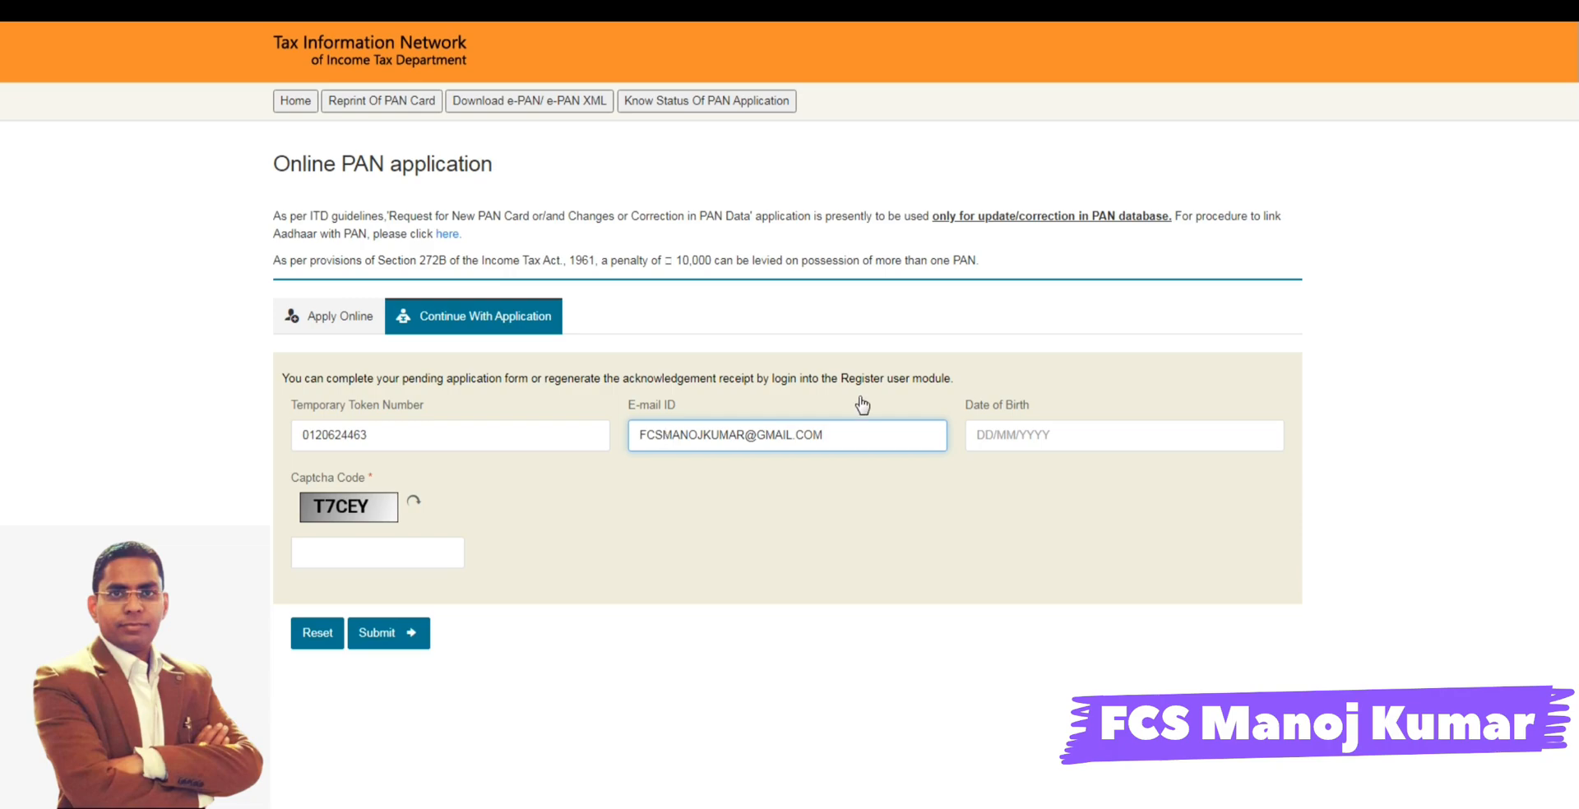
# - Enter the applicant's date of birth and the displayed captcha code, and submit to resume the pending application
pyautogui.click(1011, 433)
pyautogui.write('01/04')
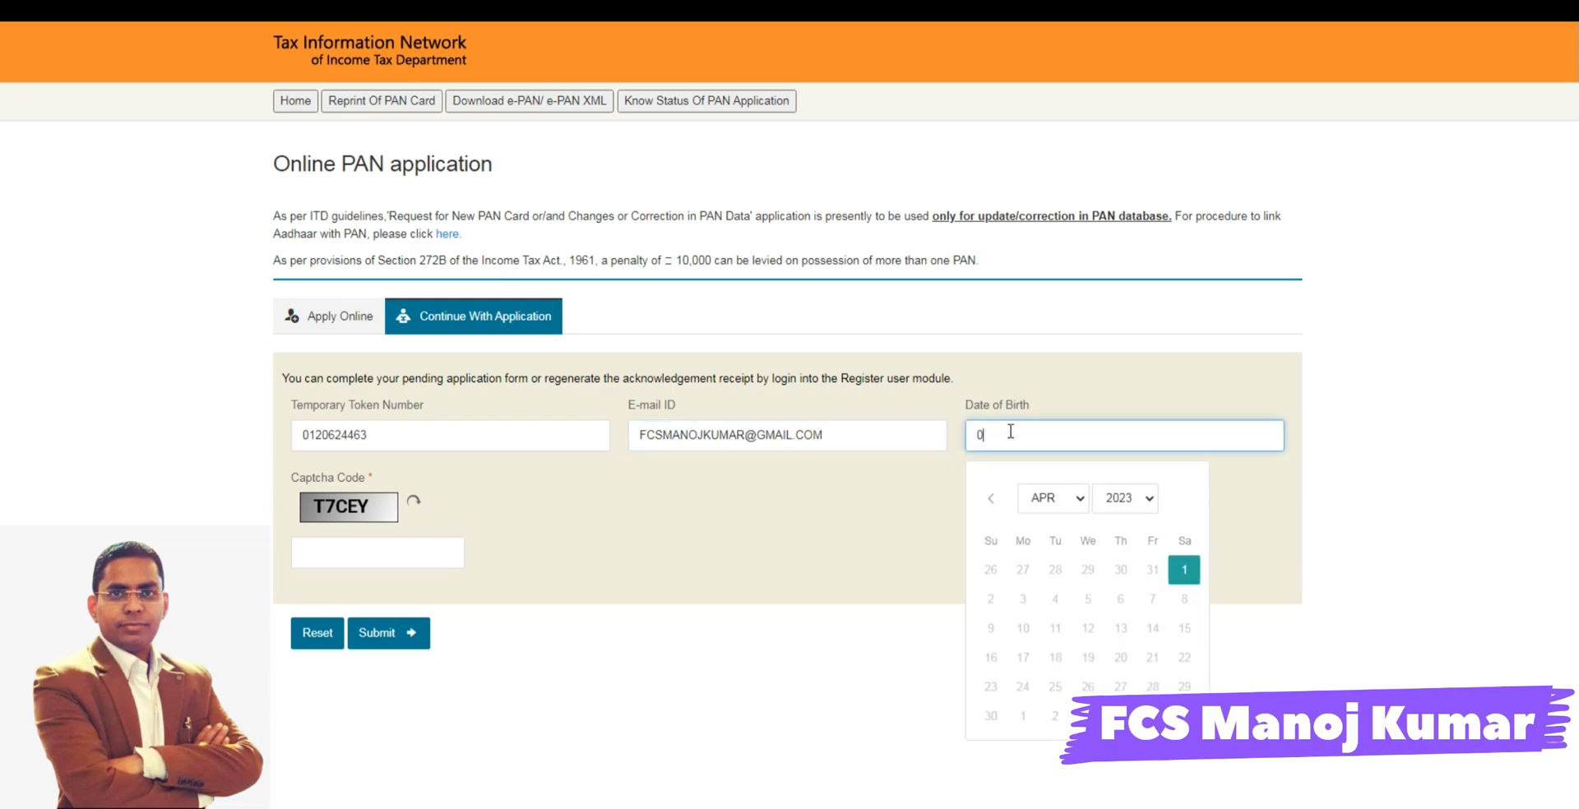
pyautogui.write('/2023')
pyautogui.click(578, 547)
pyautogui.click(407, 559)
pyautogui.write('T')
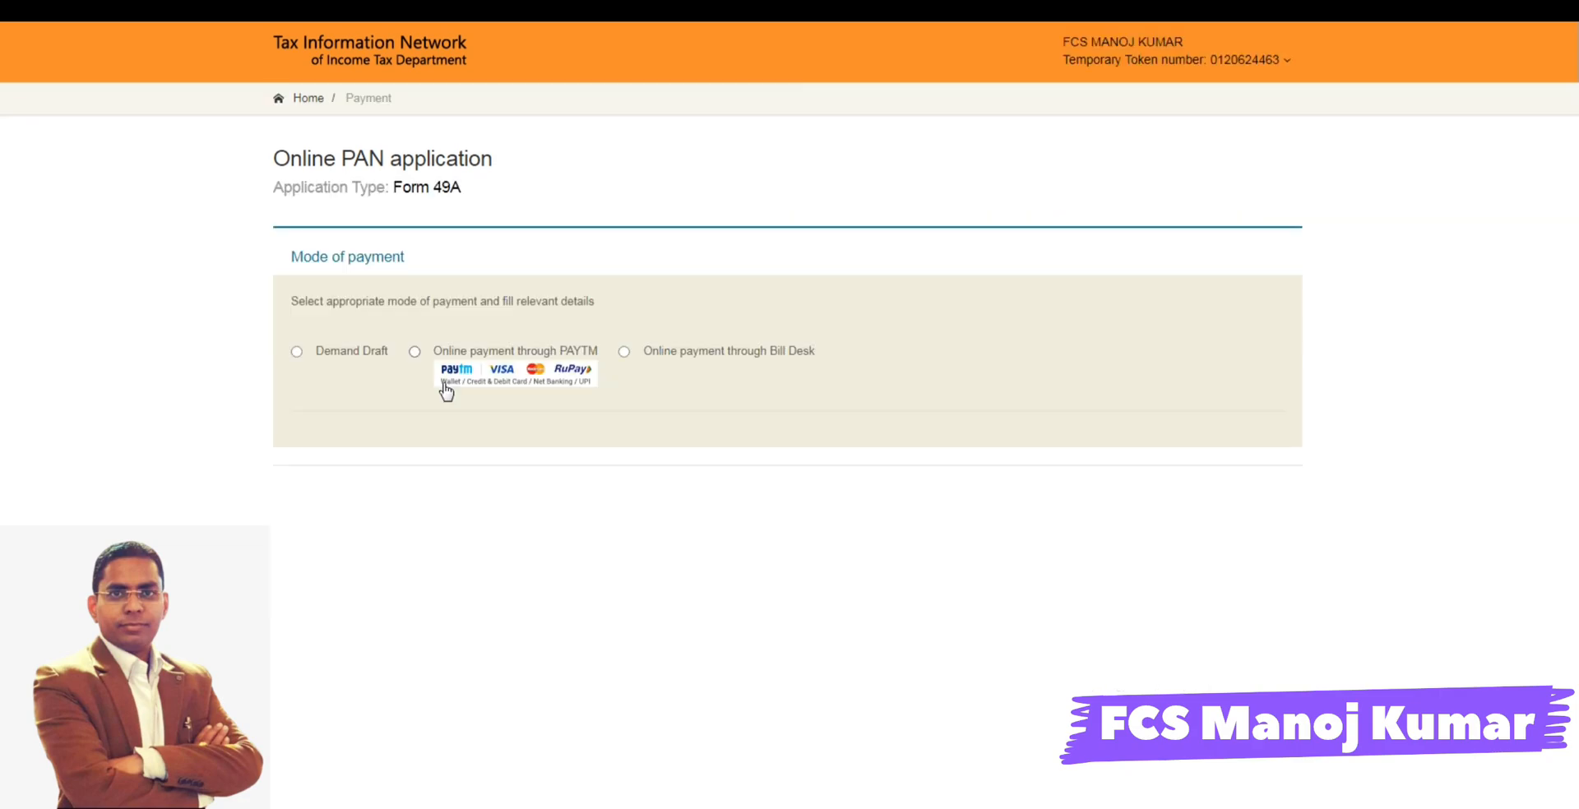